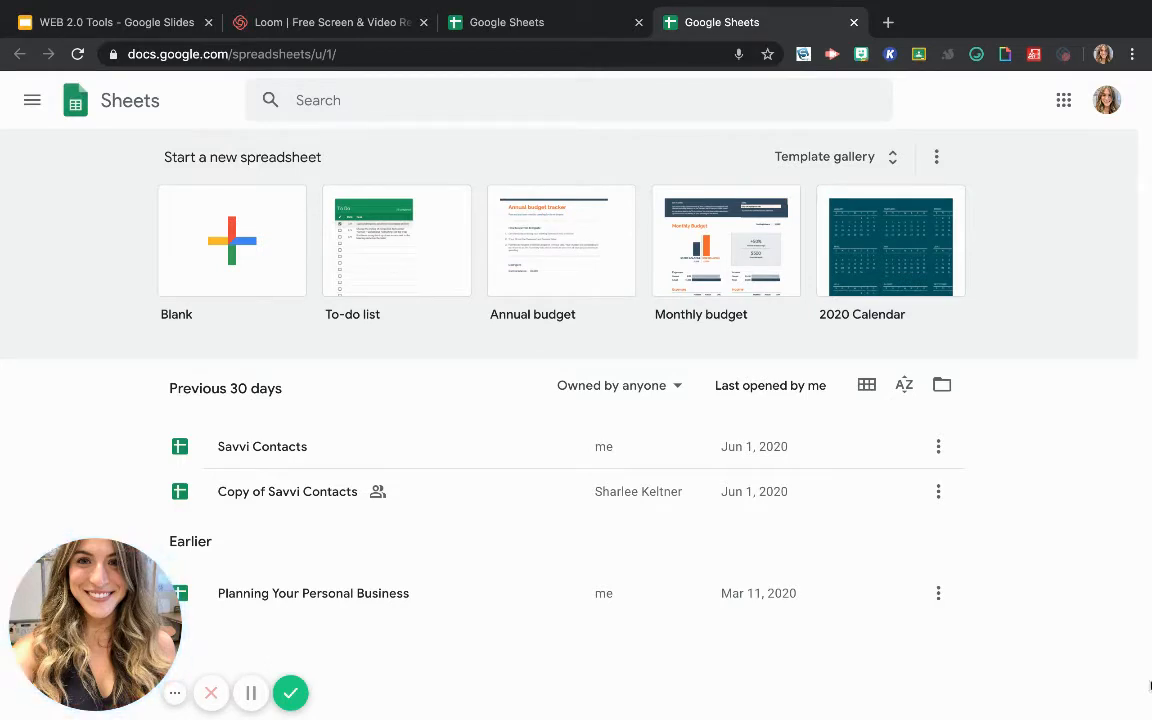
- Look through the Google apps list and the Sheets main menu for ways to reach Sheets, closing each again
{"action": "mouse_move", "coordinate": [1150, 718]}
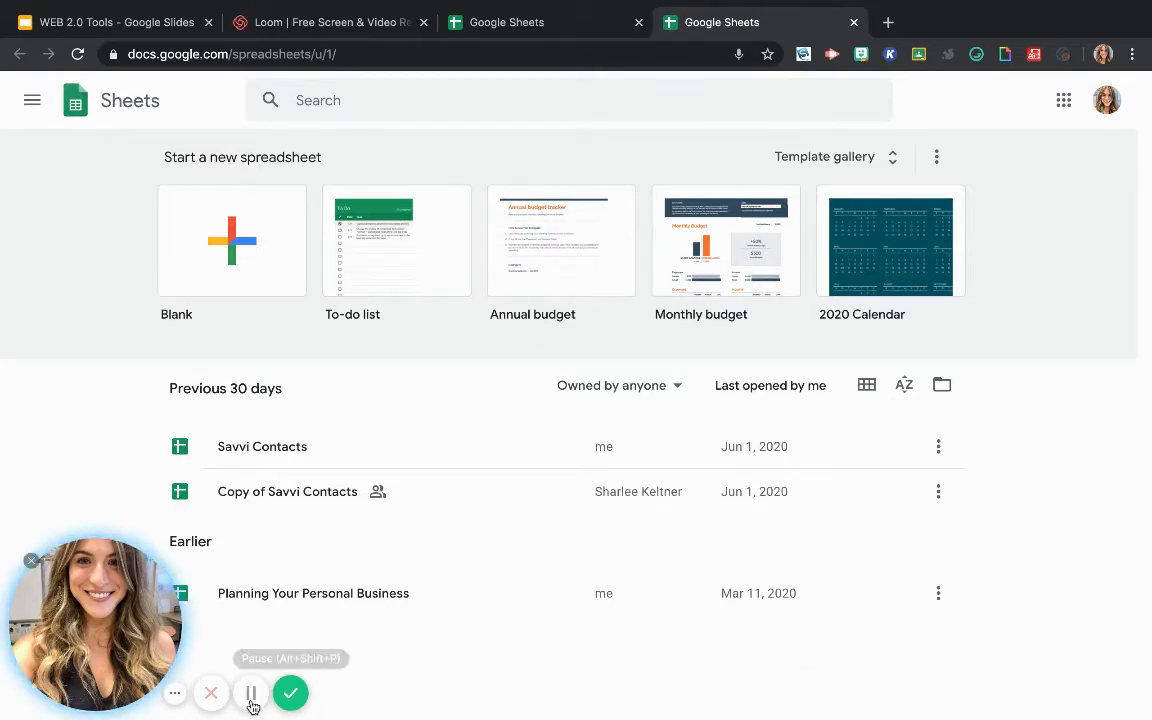
{"action": "left_click", "coordinate": [1064, 105]}
{"action": "scroll", "coordinate": [1047, 329], "scroll_direction": "down", "scroll_amount": 5}
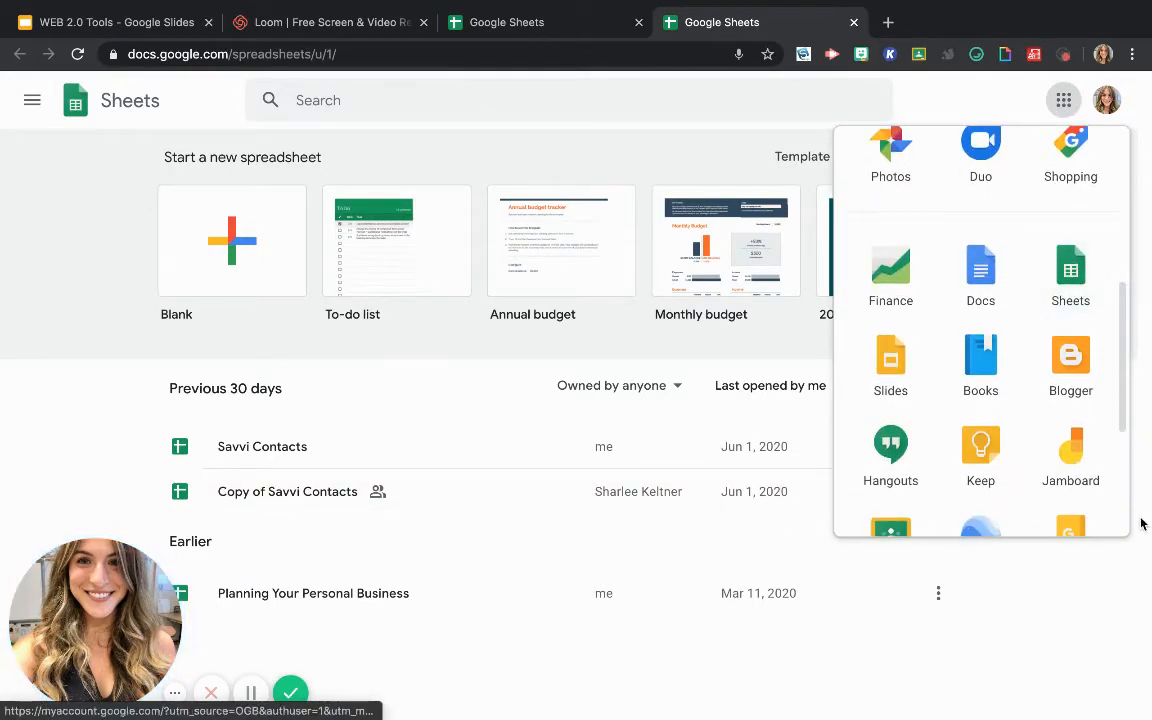
{"action": "left_click", "coordinate": [1099, 577]}
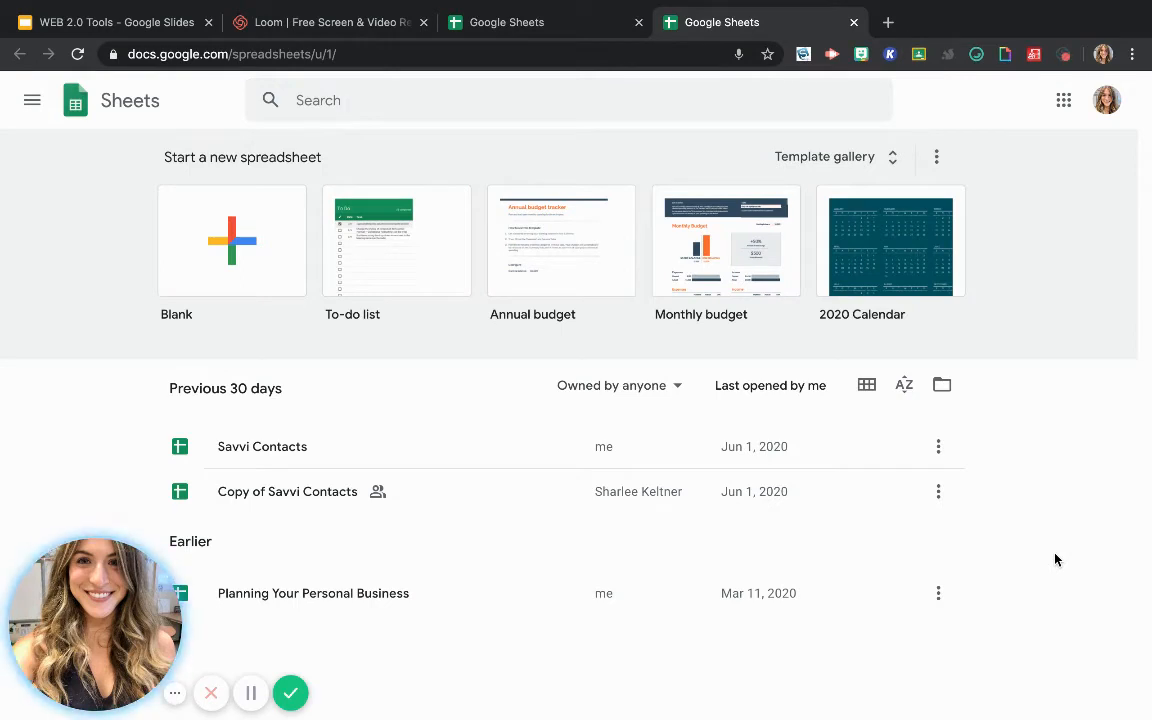
{"action": "left_click", "coordinate": [32, 100]}
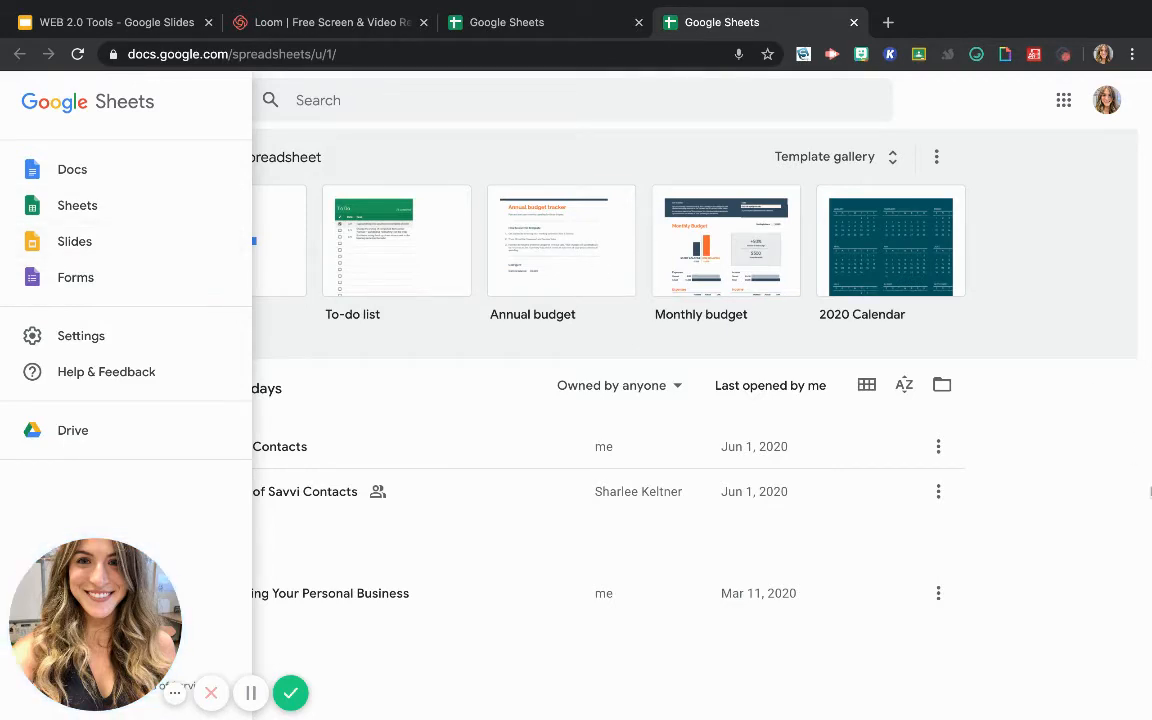
{"action": "left_click", "coordinate": [1080, 487]}
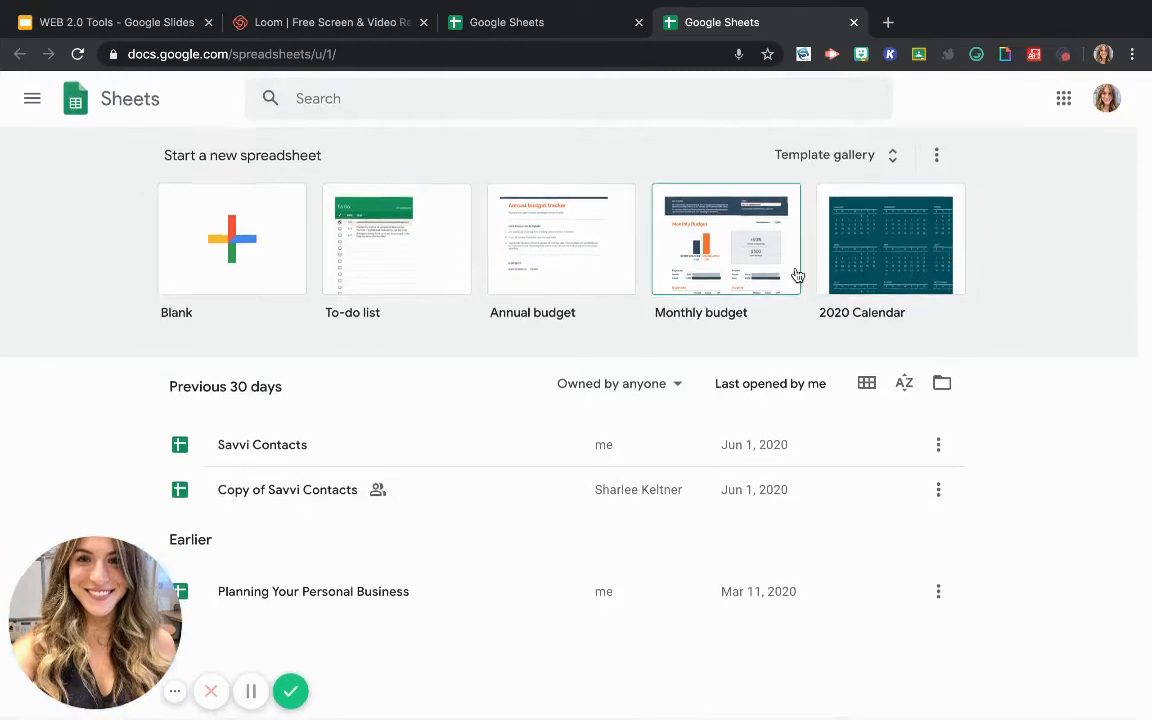
- Browse the full template gallery and create a spreadsheet from the Attendance template under Education
{"action": "left_click", "coordinate": [892, 160]}
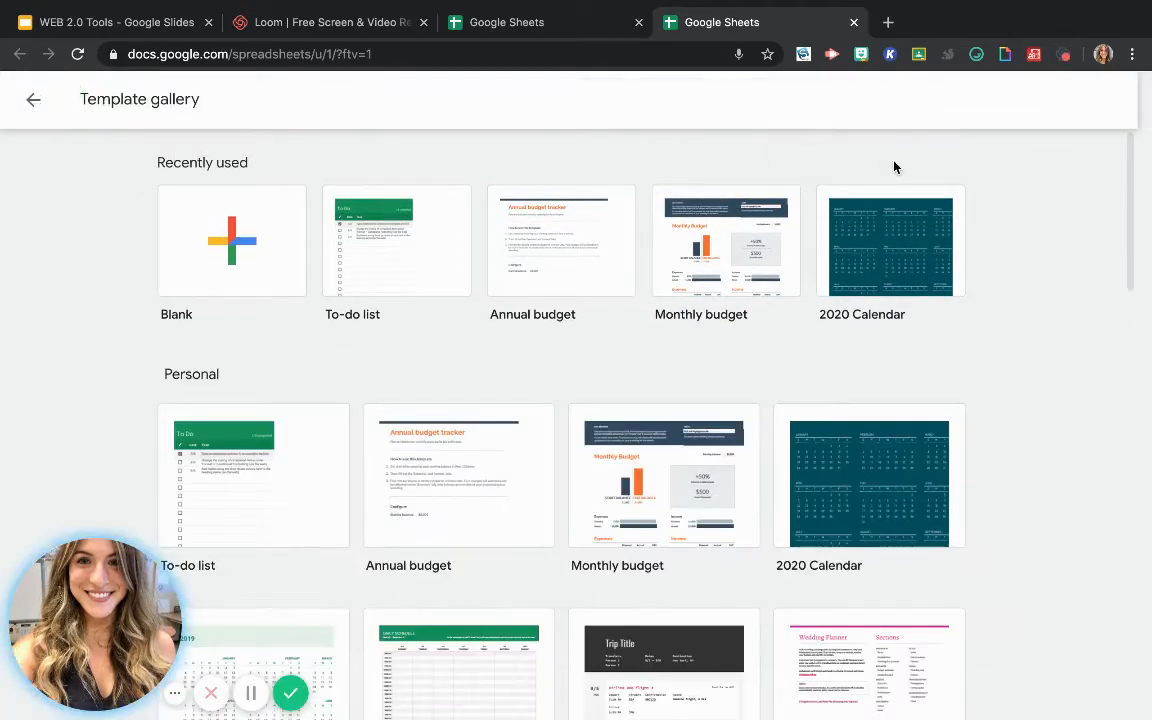
{"action": "scroll", "coordinate": [874, 417], "scroll_direction": "down", "scroll_amount": 8}
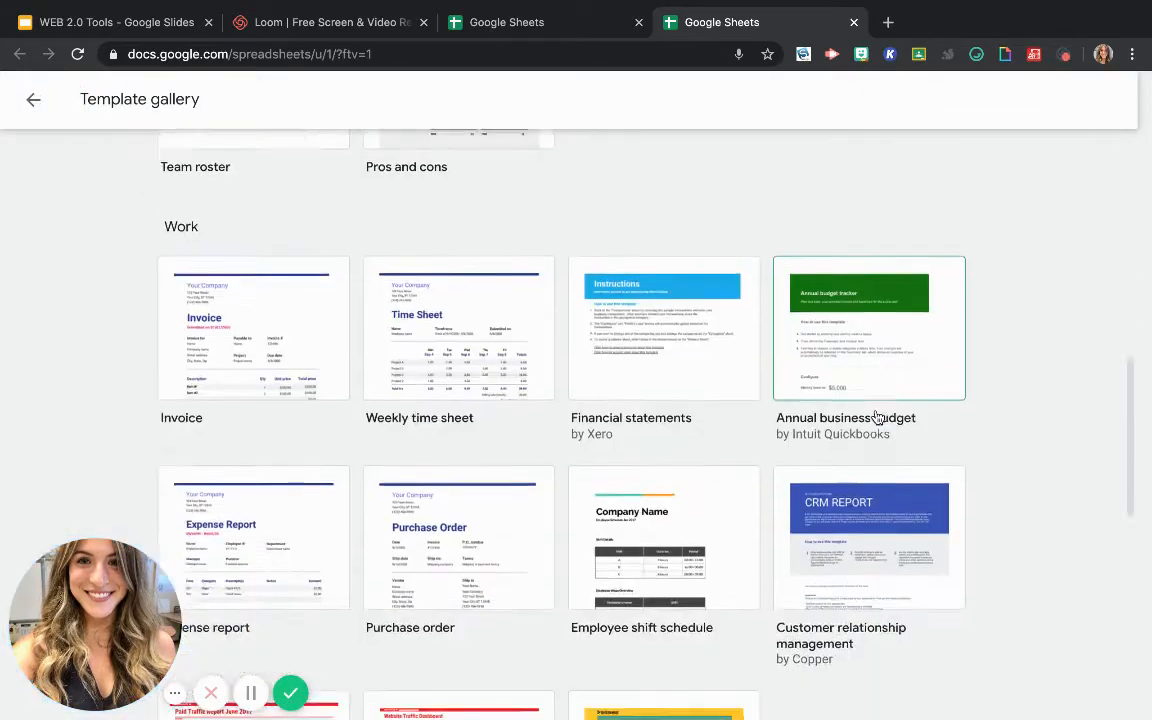
{"action": "scroll", "coordinate": [876, 417], "scroll_direction": "down", "scroll_amount": 7}
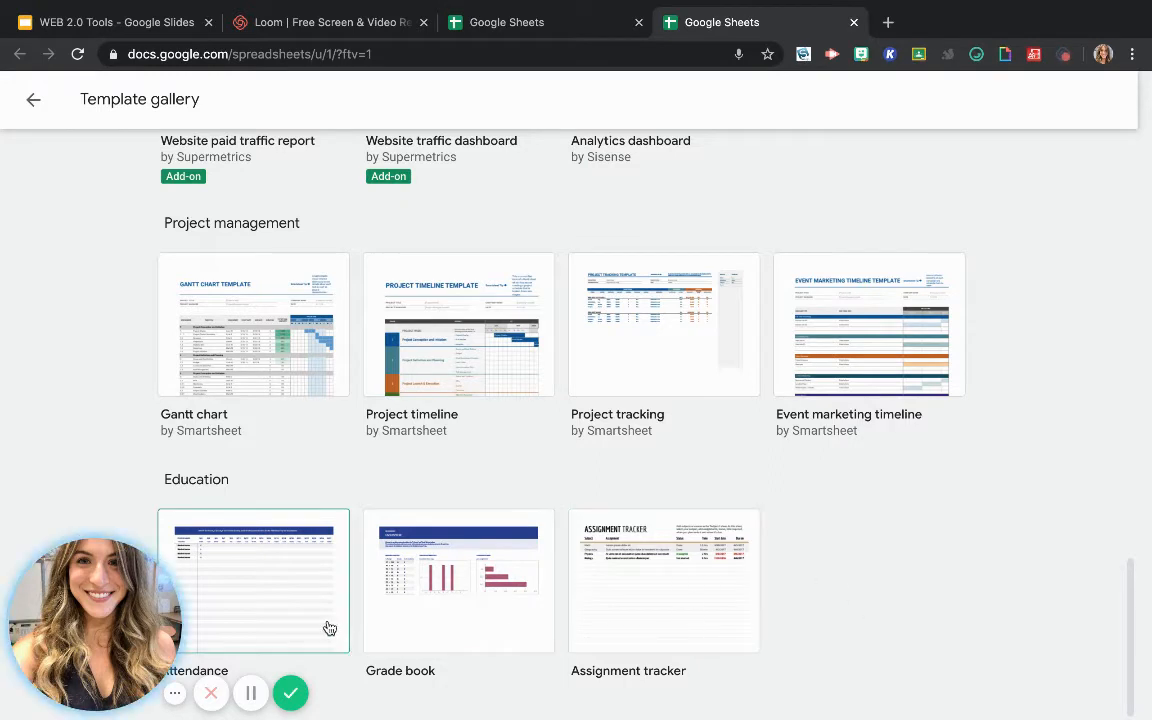
{"action": "left_click", "coordinate": [289, 601]}
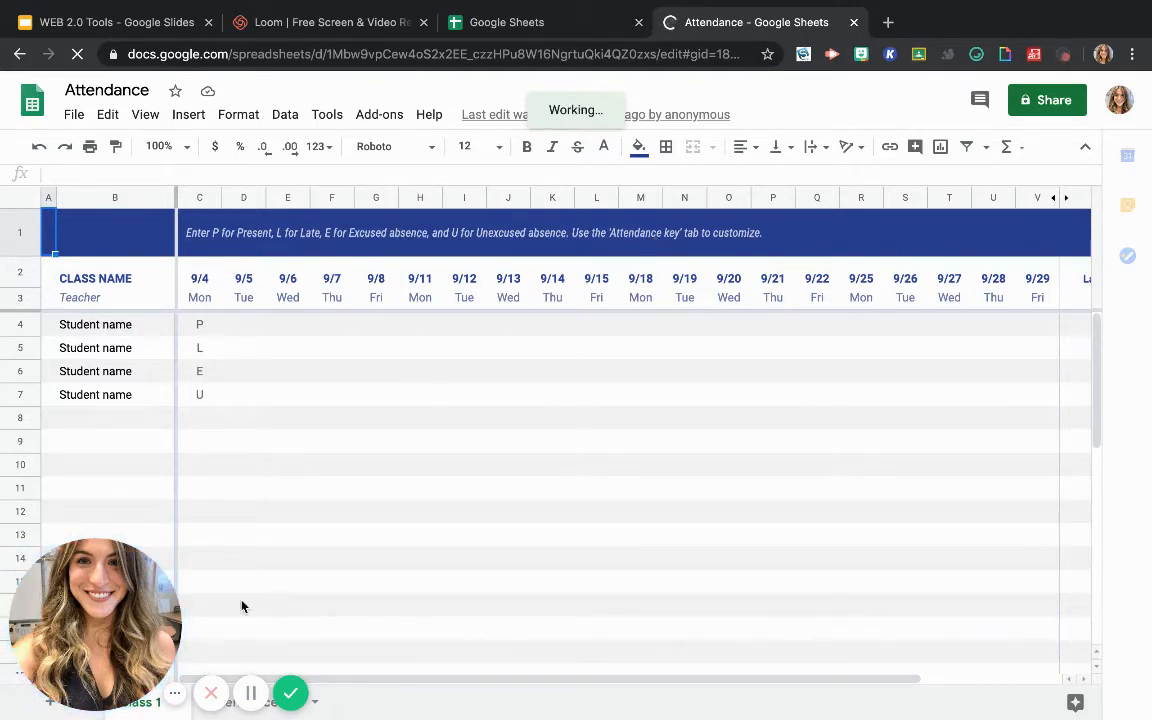
- Examine the attendance key codes on the settings sheet, then the date and absence total columns on the Class 1 sheet
{"action": "left_click", "coordinate": [268, 712]}
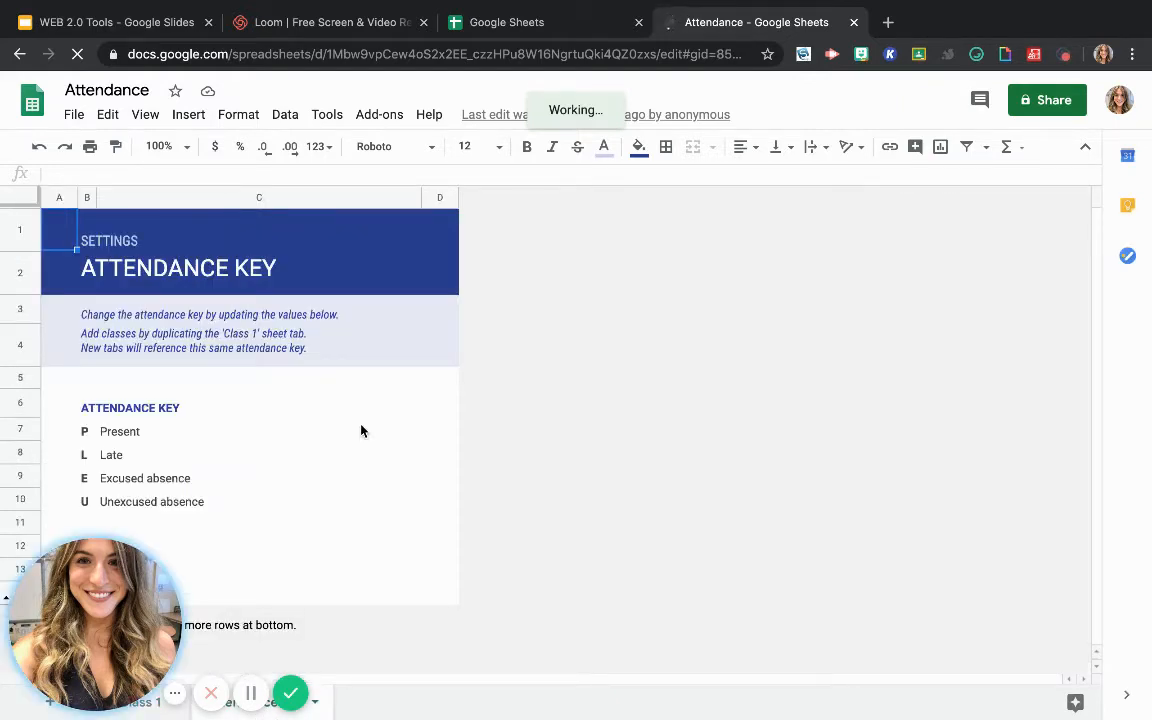
{"action": "left_click", "coordinate": [115, 432]}
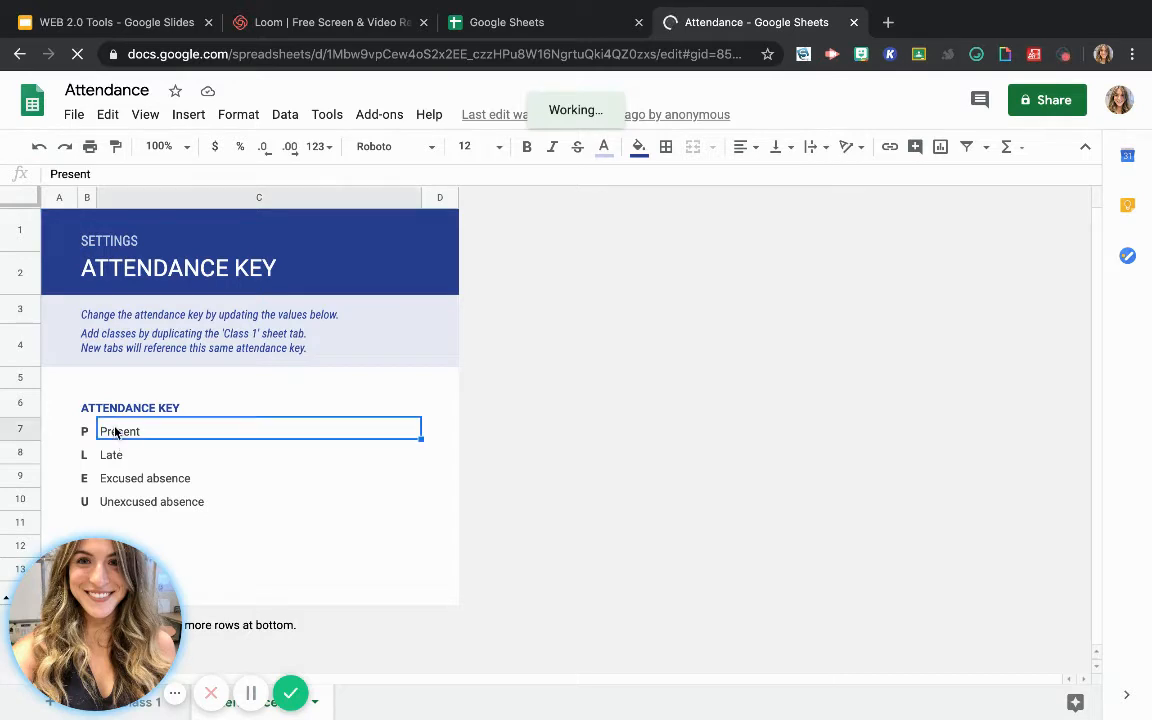
{"action": "left_click", "coordinate": [90, 436]}
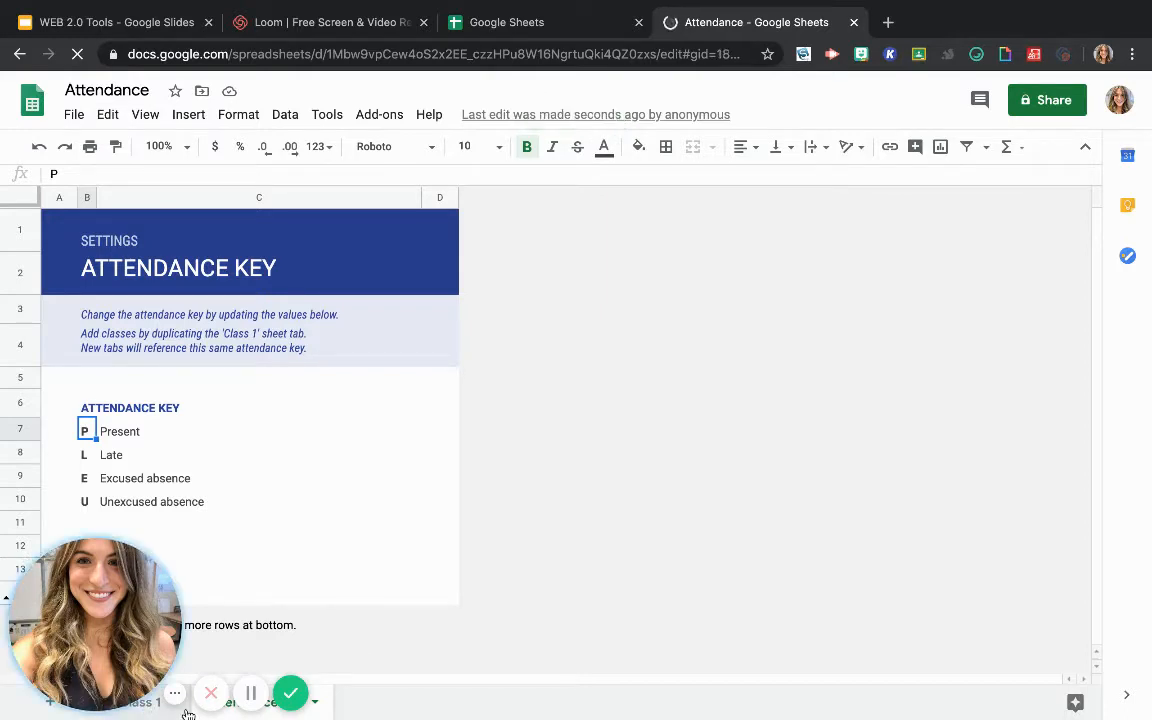
{"action": "left_click", "coordinate": [186, 708]}
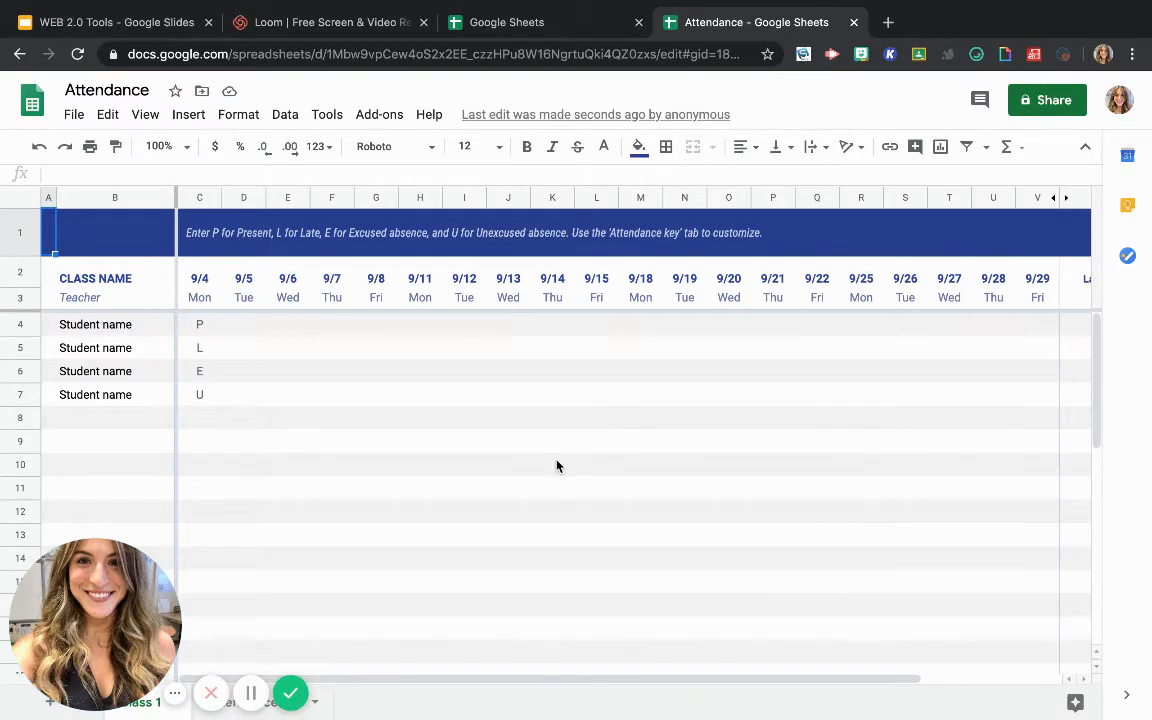
{"action": "scroll", "coordinate": [841, 339], "scroll_direction": "right", "scroll_amount": 4}
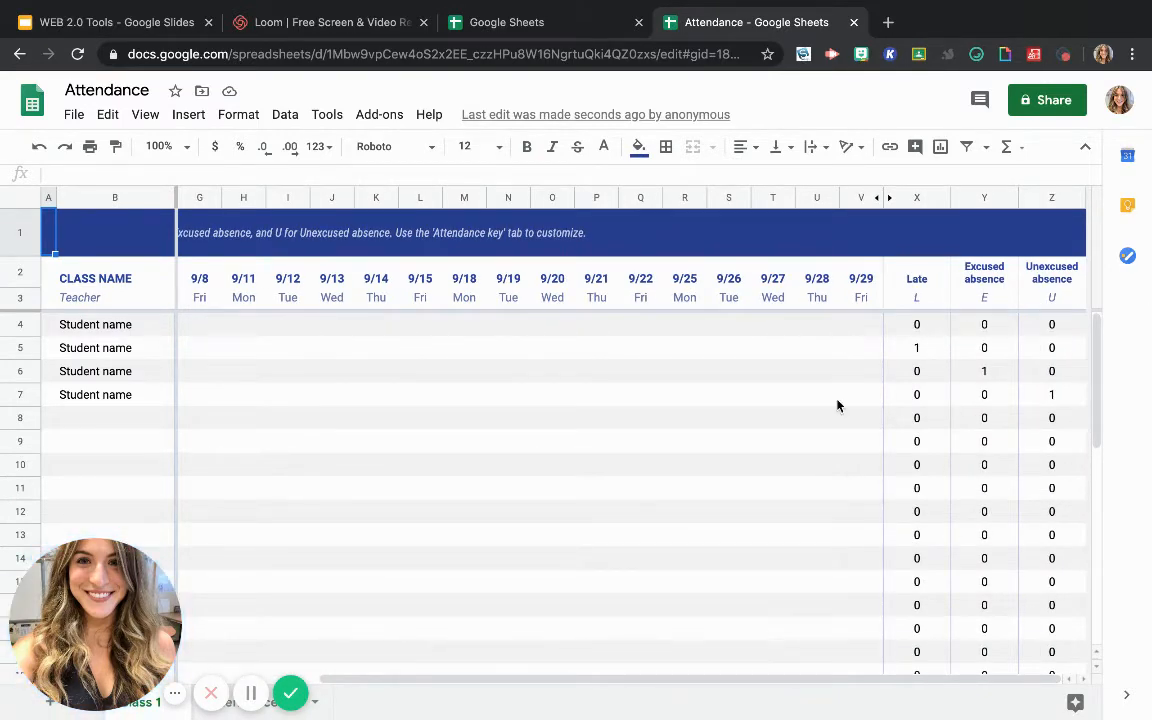
{"action": "scroll", "coordinate": [570, 437], "scroll_direction": "left", "scroll_amount": 4}
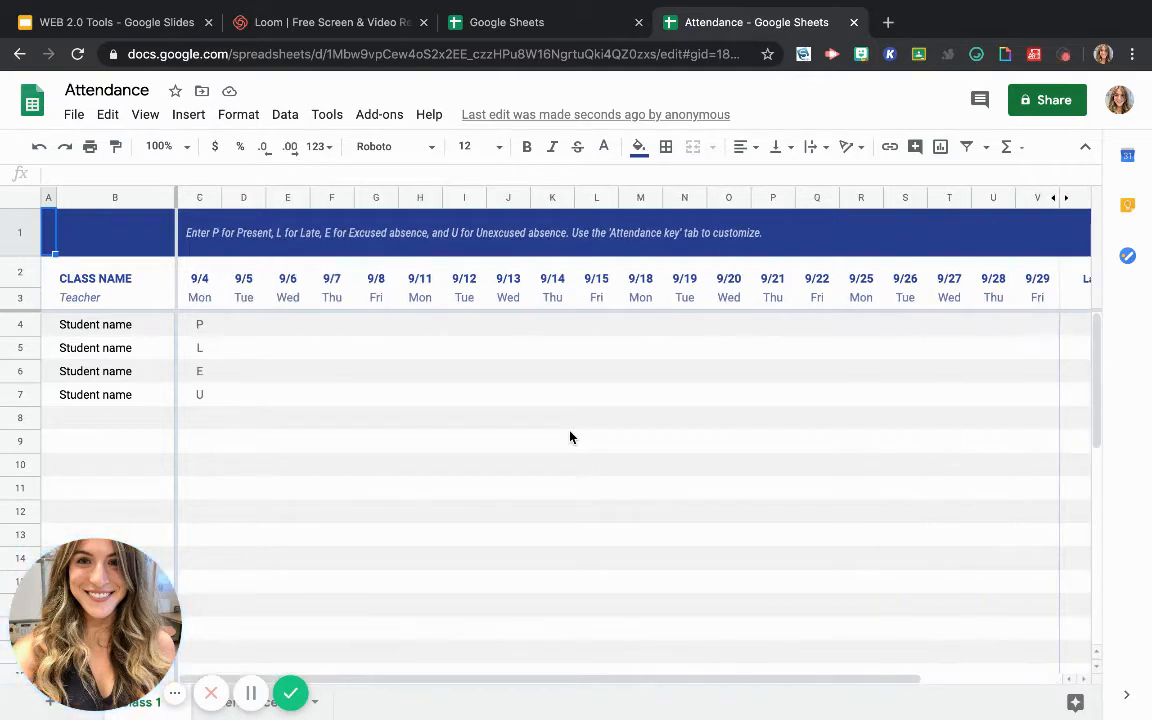
- Close the Attendance spreadsheet and create a new blank spreadsheet from the remaining Sheets home page
{"action": "left_click", "coordinate": [20, 54]}
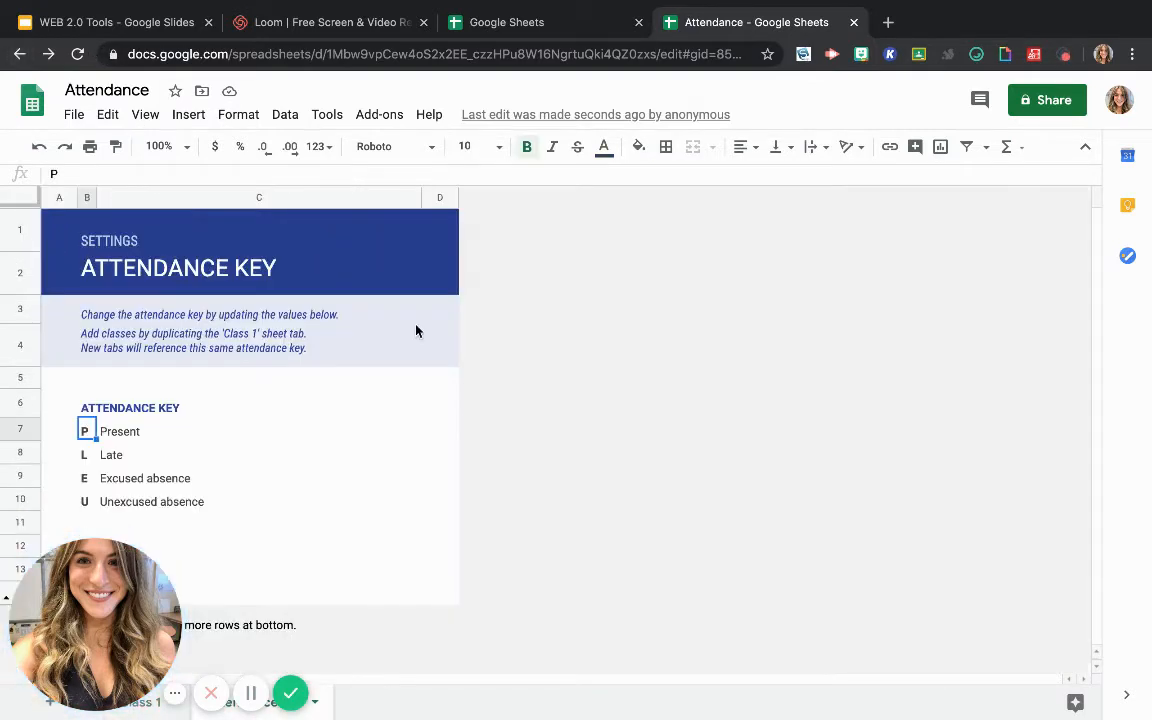
{"action": "left_click", "coordinate": [18, 54]}
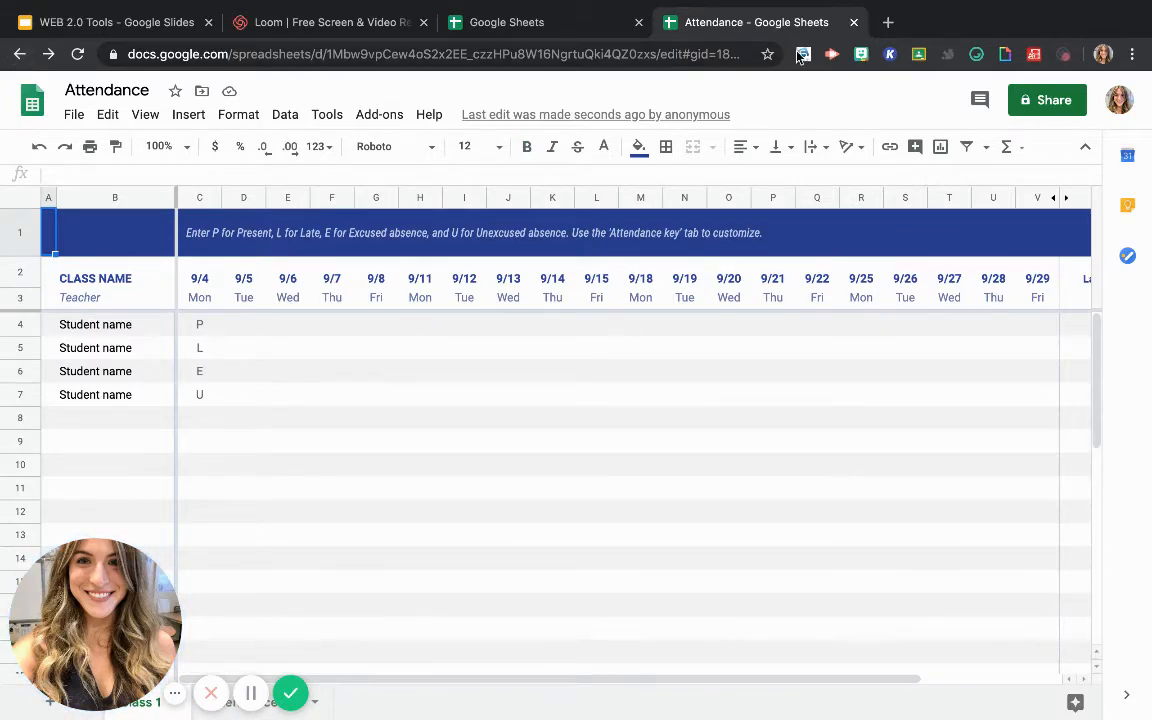
{"action": "left_click", "coordinate": [853, 22]}
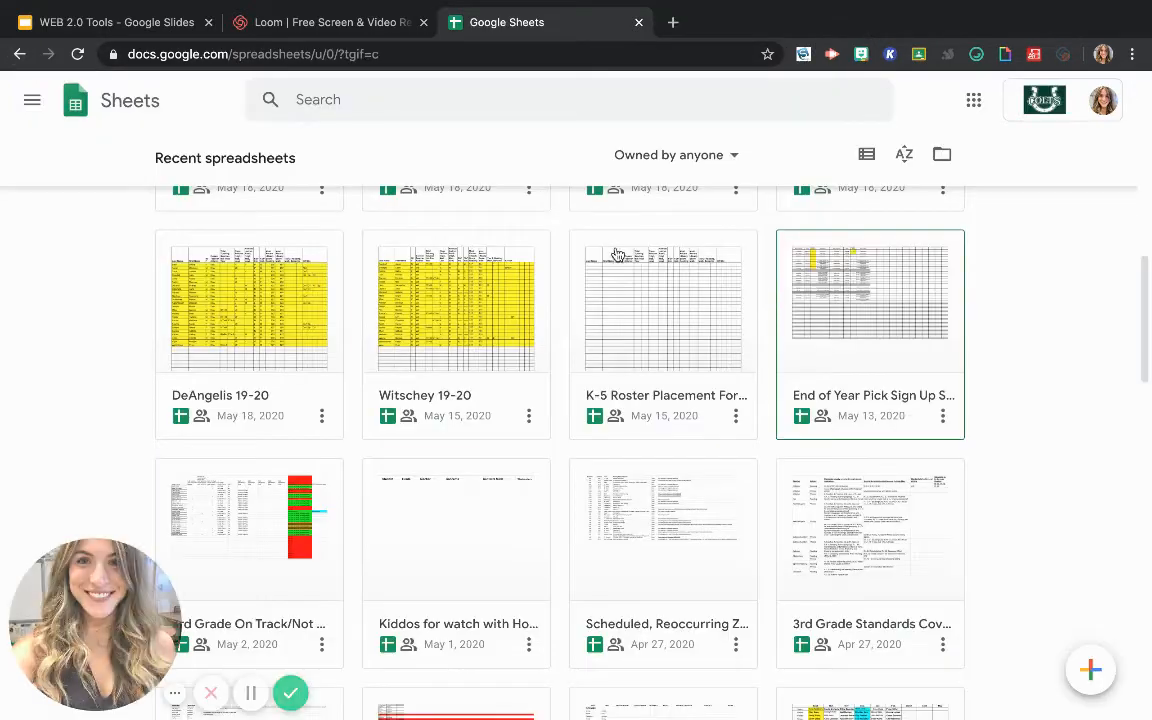
{"action": "scroll", "coordinate": [473, 337], "scroll_direction": "up", "scroll_amount": 15}
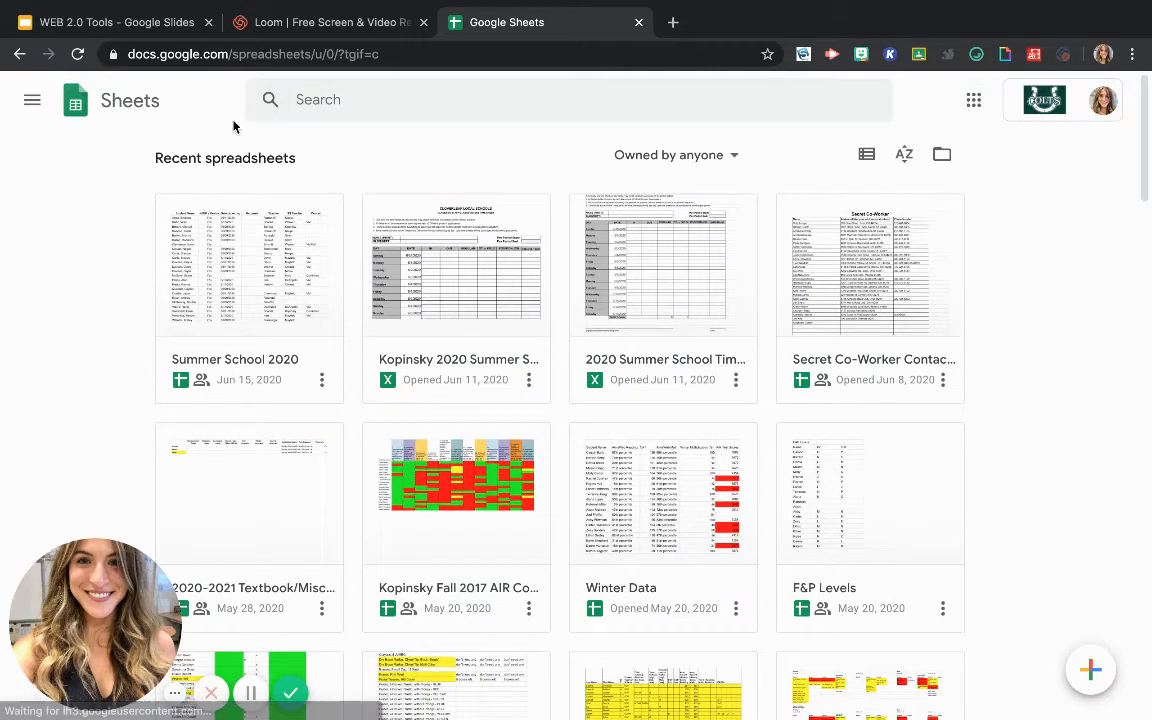
{"action": "left_click", "coordinate": [1092, 665]}
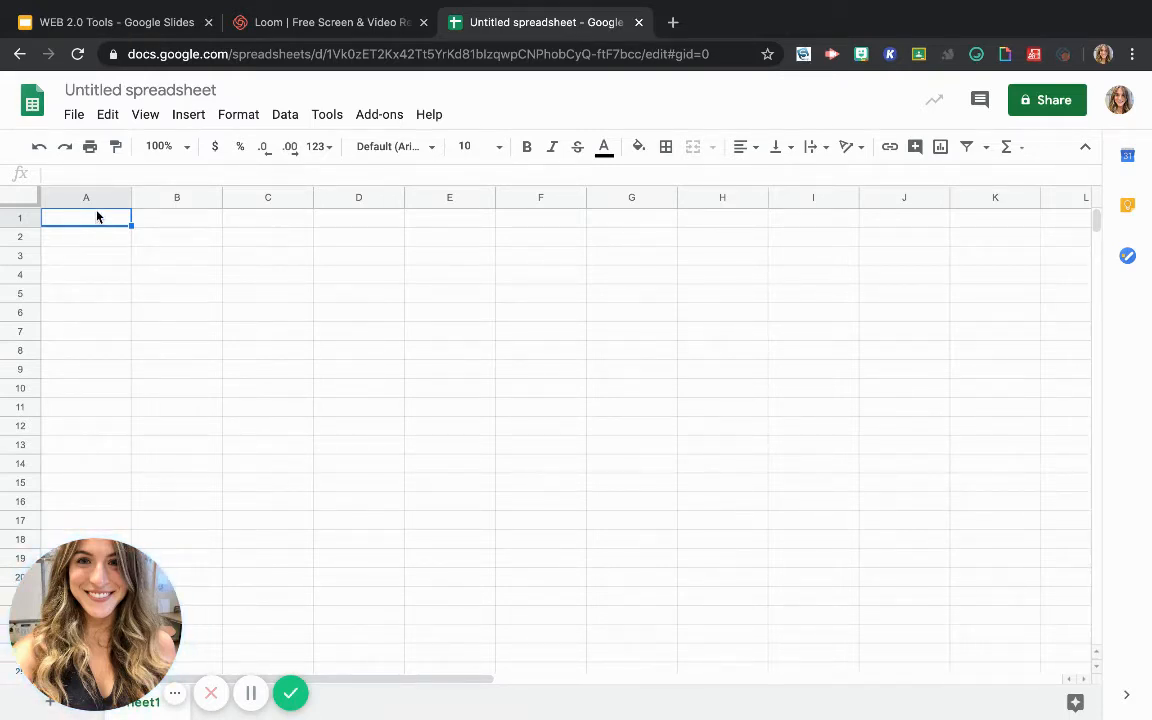
{"action": "type", "text": "br"}
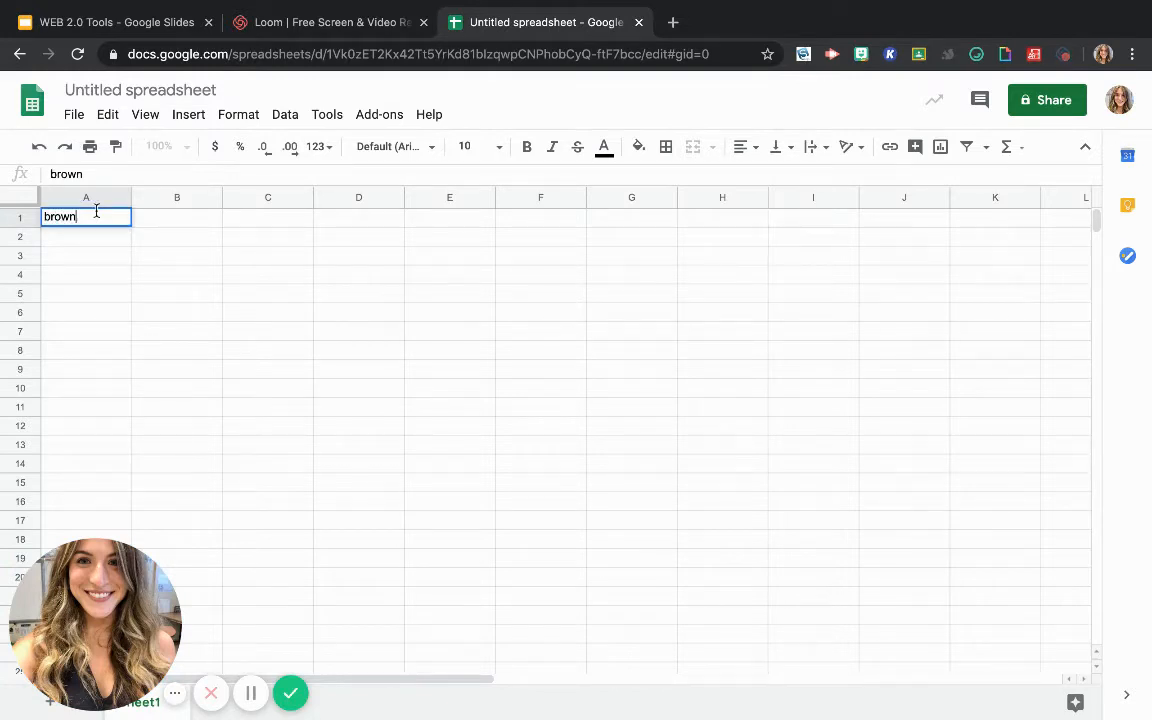
{"action": "type", "text": "own"}
{"action": "left_click", "coordinate": [50, 217]}
{"action": "key", "text": "BackSpace"}
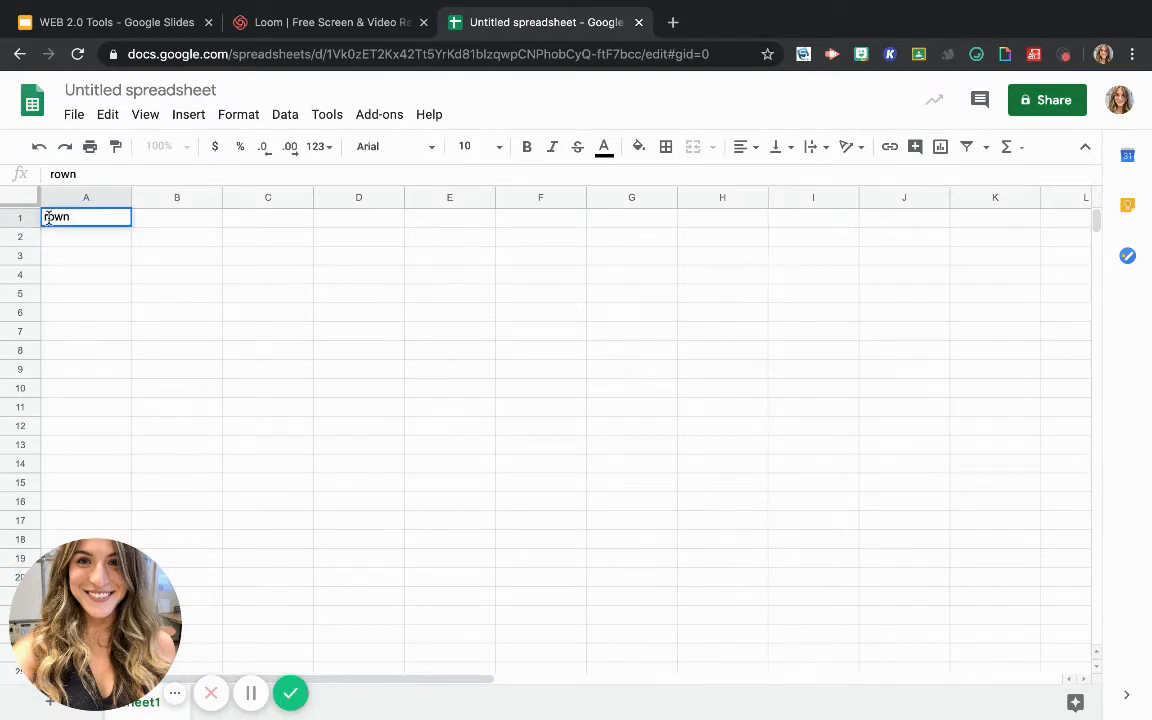
{"action": "type", "text": "B"}
{"action": "left_click", "coordinate": [150, 217]}
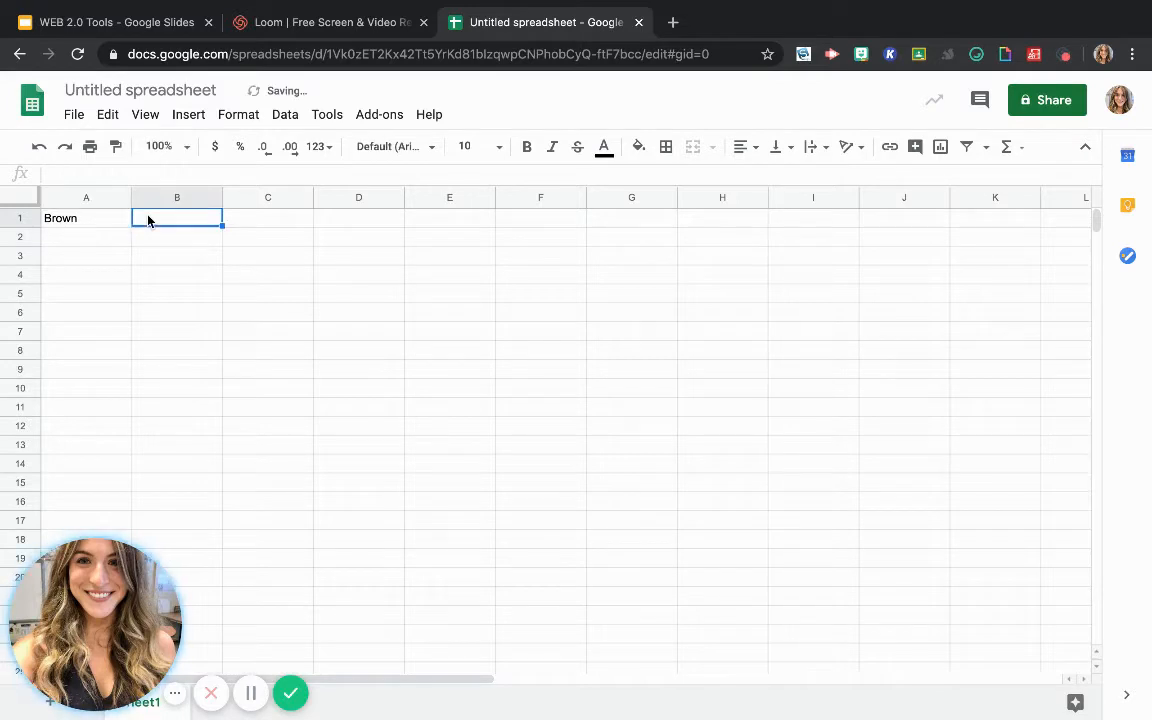
{"action": "type", "text": "Joe"}
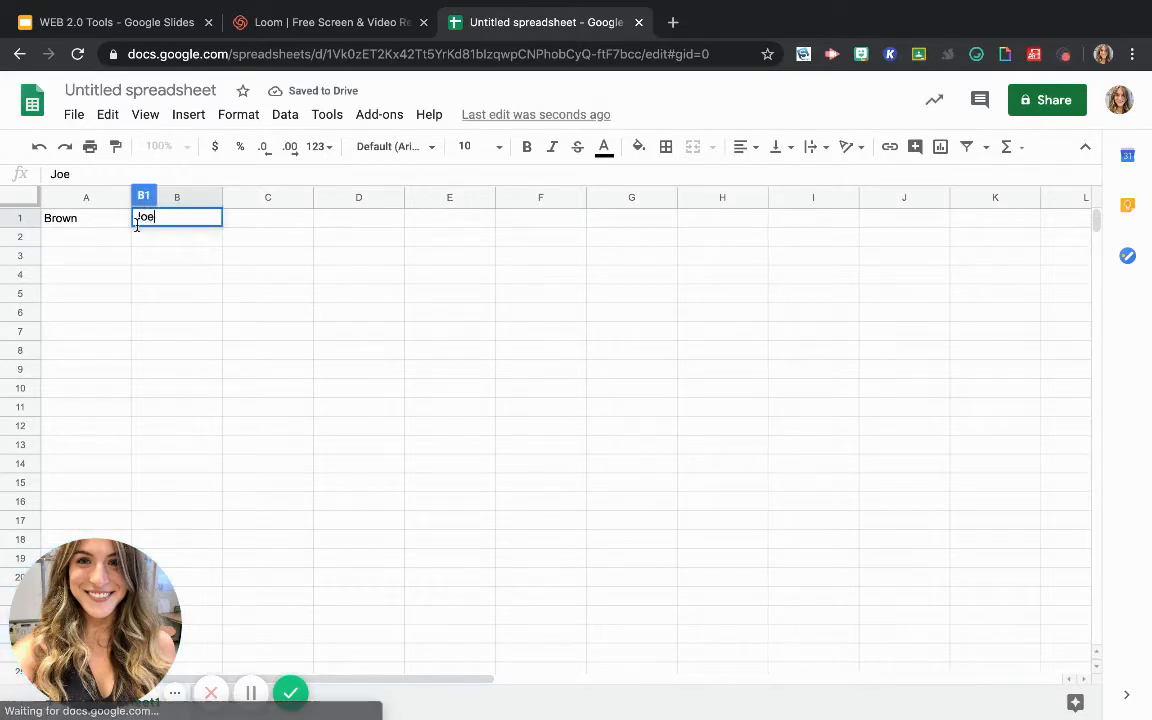
{"action": "left_click", "coordinate": [86, 250]}
{"action": "left_click", "coordinate": [162, 220]}
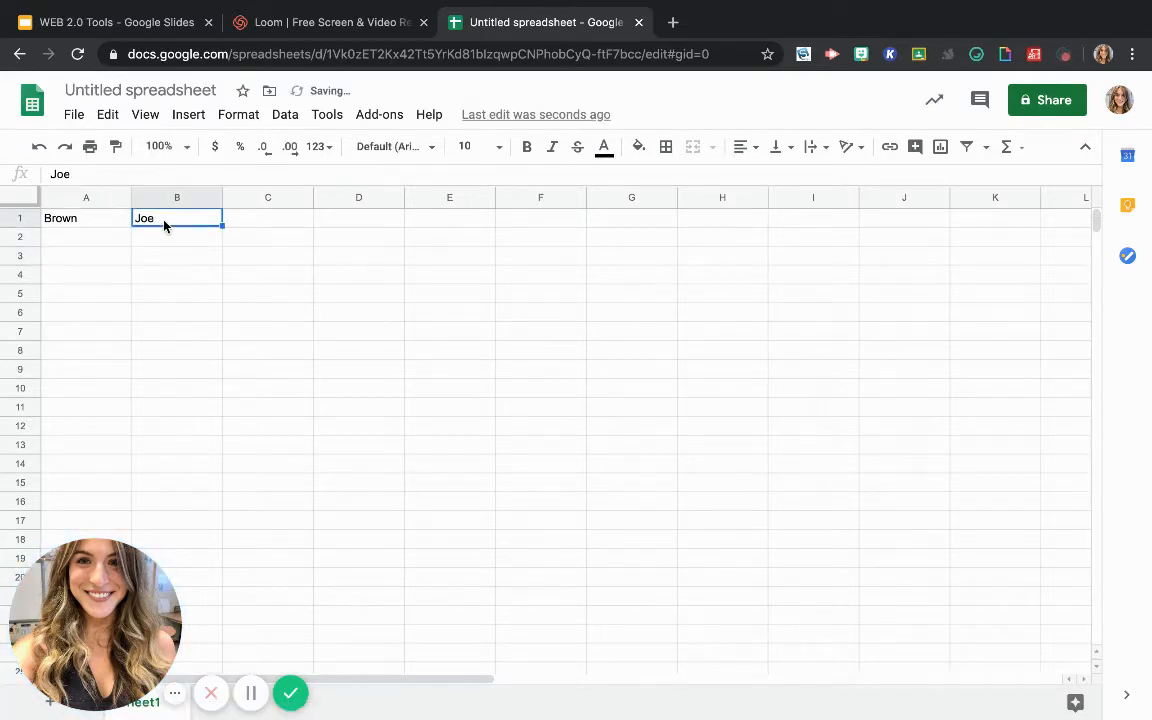
{"action": "key", "text": "Delete"}
- Enter three sample first names in cells A1 to A3, one per row, replacing the existing entry in A1
{"action": "left_click", "coordinate": [73, 218]}
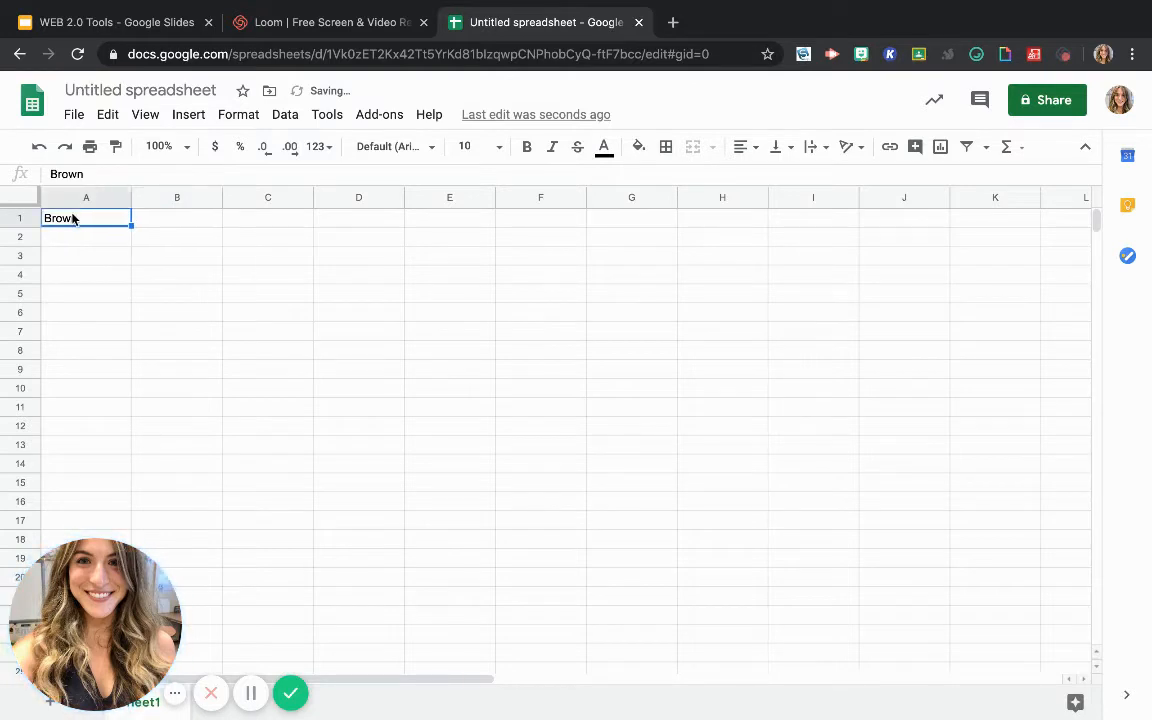
{"action": "type", "text": "Joe"}
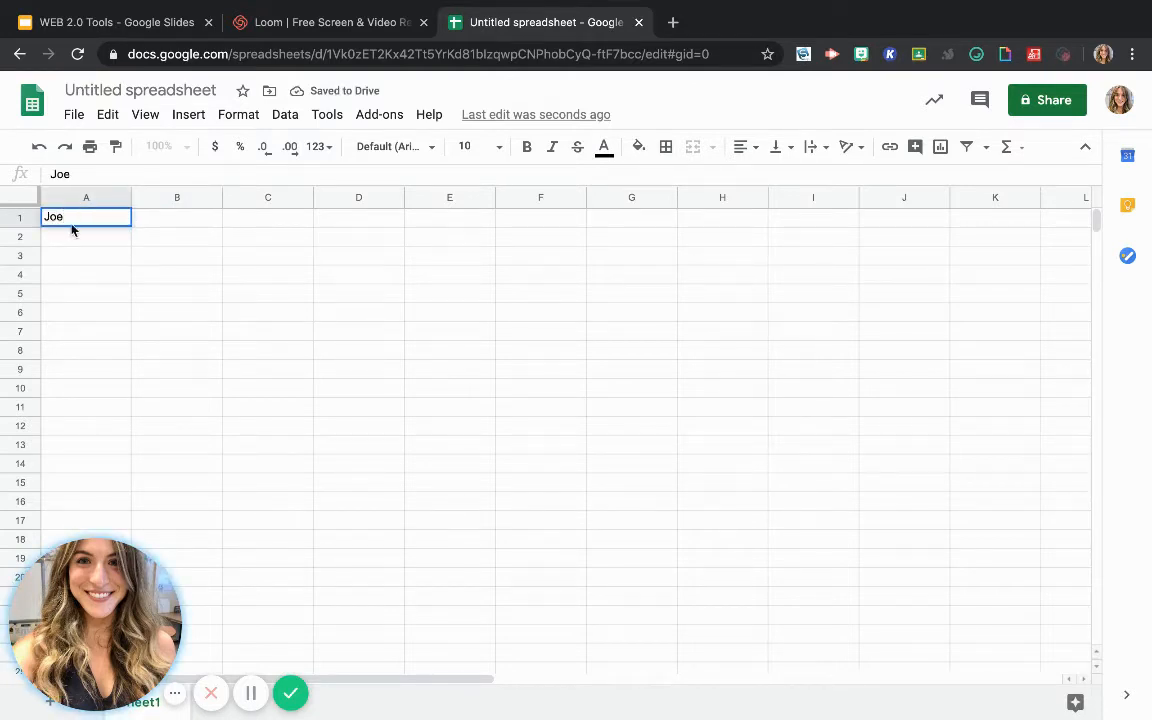
{"action": "left_click", "coordinate": [69, 237]}
{"action": "type", "text": "Jac"}
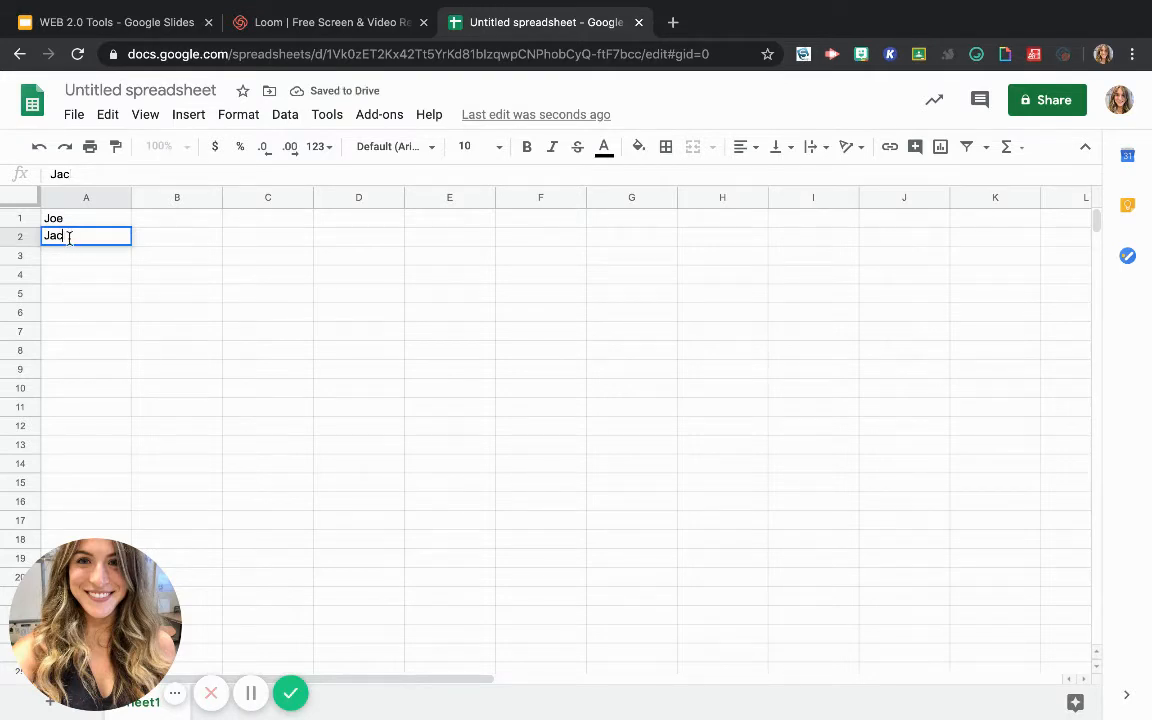
{"action": "type", "text": "ll"}
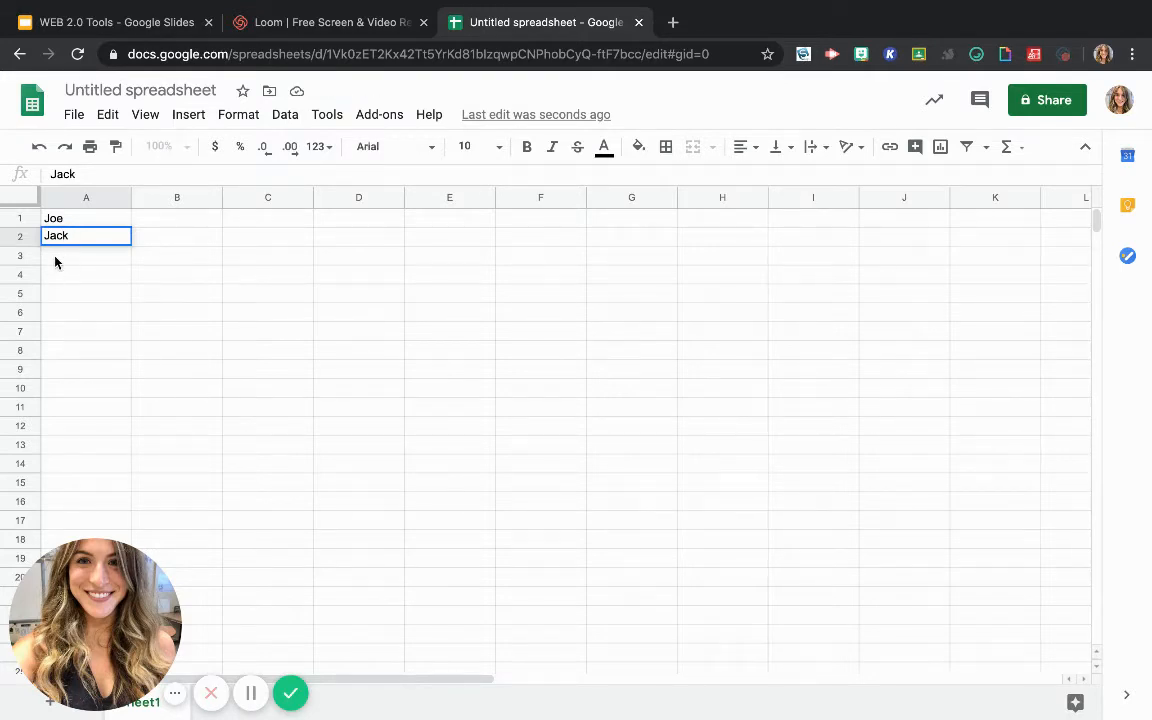
{"action": "left_click", "coordinate": [54, 259]}
{"action": "type", "text": "Jill"}
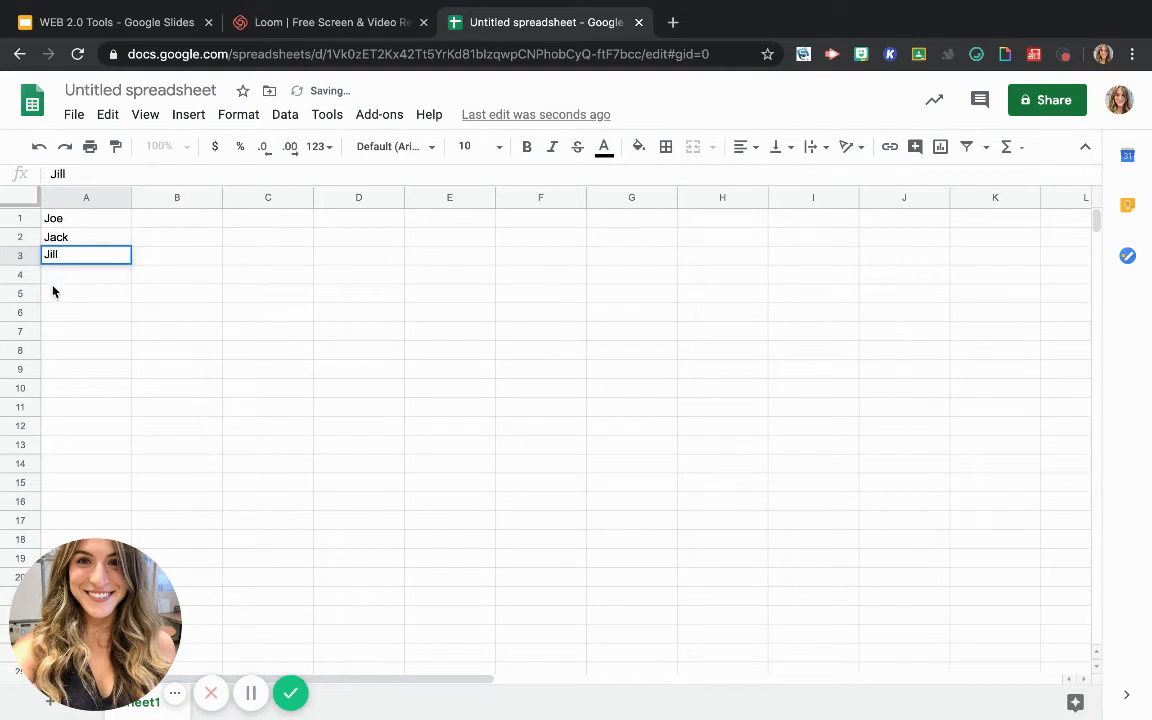
- Continue the list with three more sample first names in cells A4 to A6
{"action": "left_click", "coordinate": [51, 272]}
{"action": "type", "text": "Jane"}
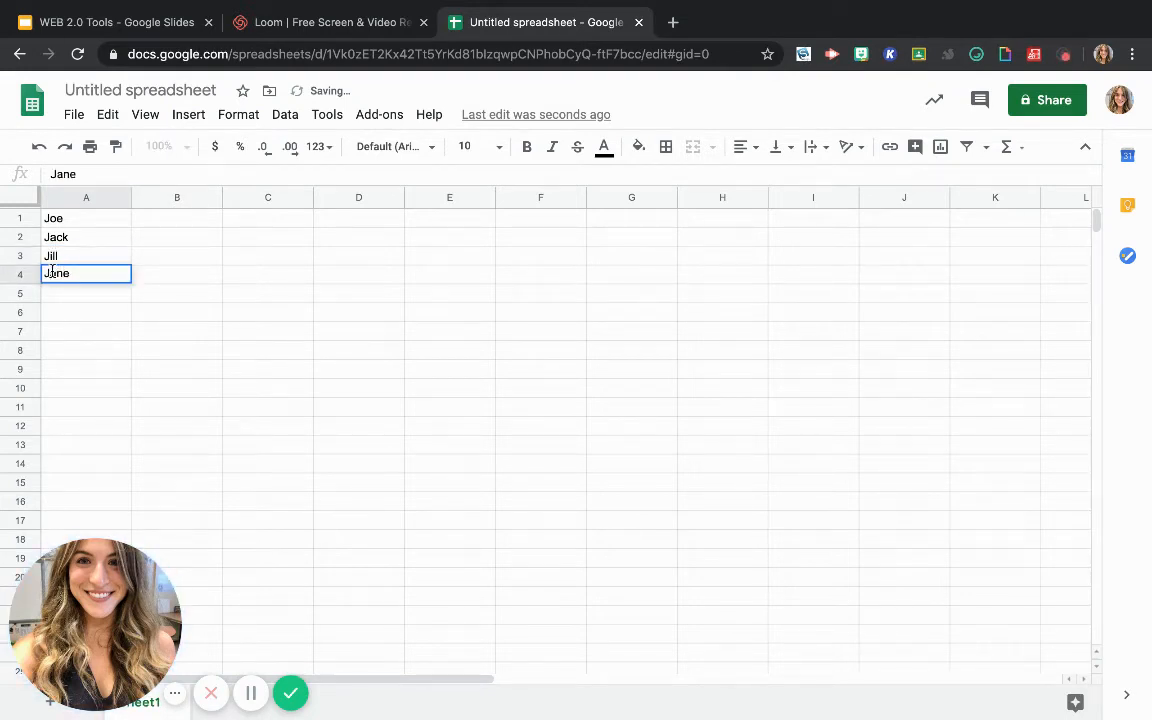
{"action": "left_click", "coordinate": [48, 300]}
{"action": "type", "text": "Joey"}
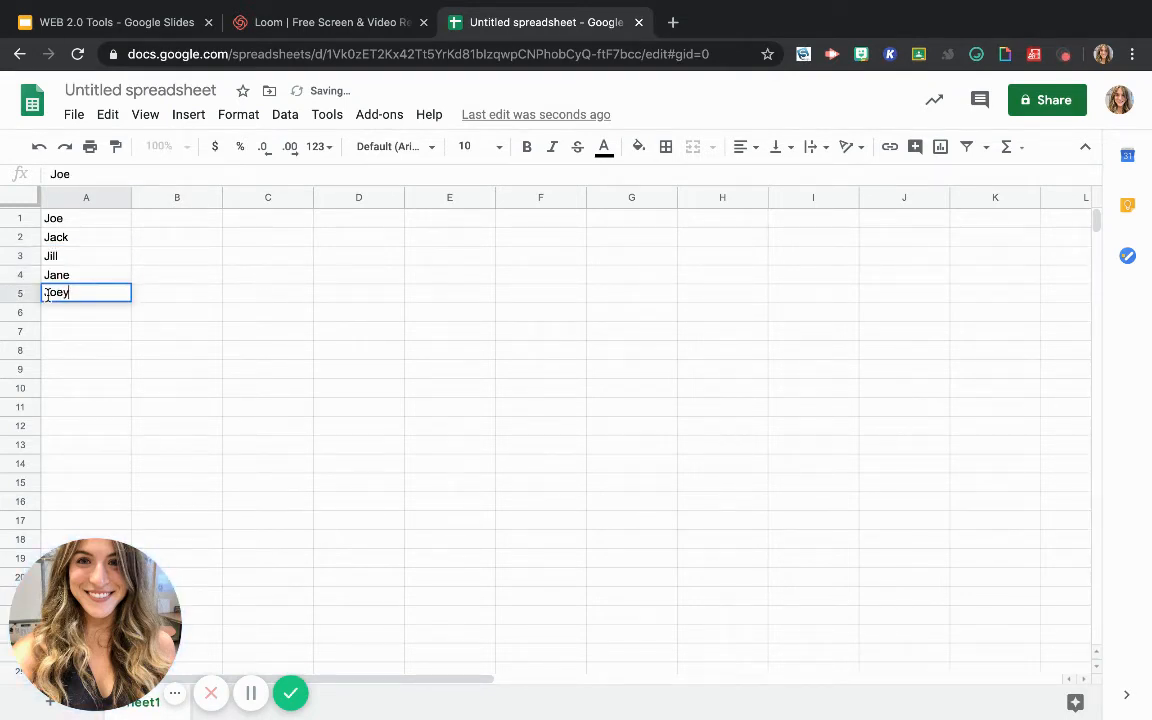
{"action": "left_click", "coordinate": [56, 316]}
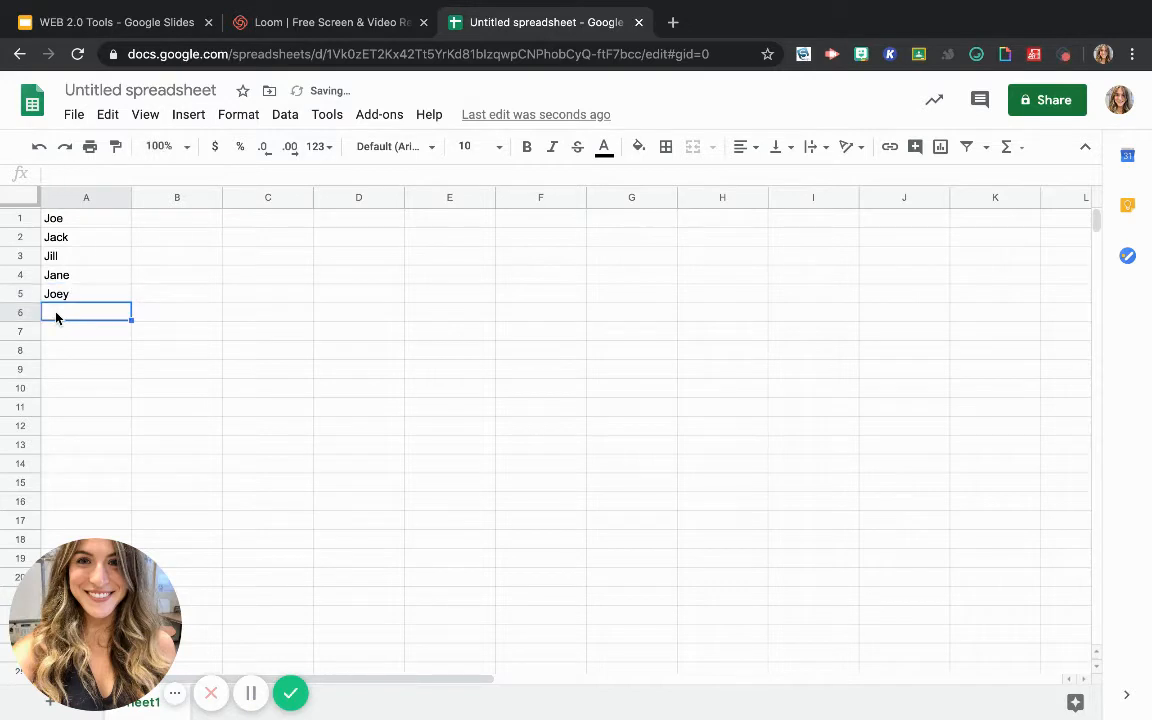
{"action": "type", "text": "Joy"}
{"action": "key", "text": "BackSpace"}
{"action": "key", "text": "BackSpace"}
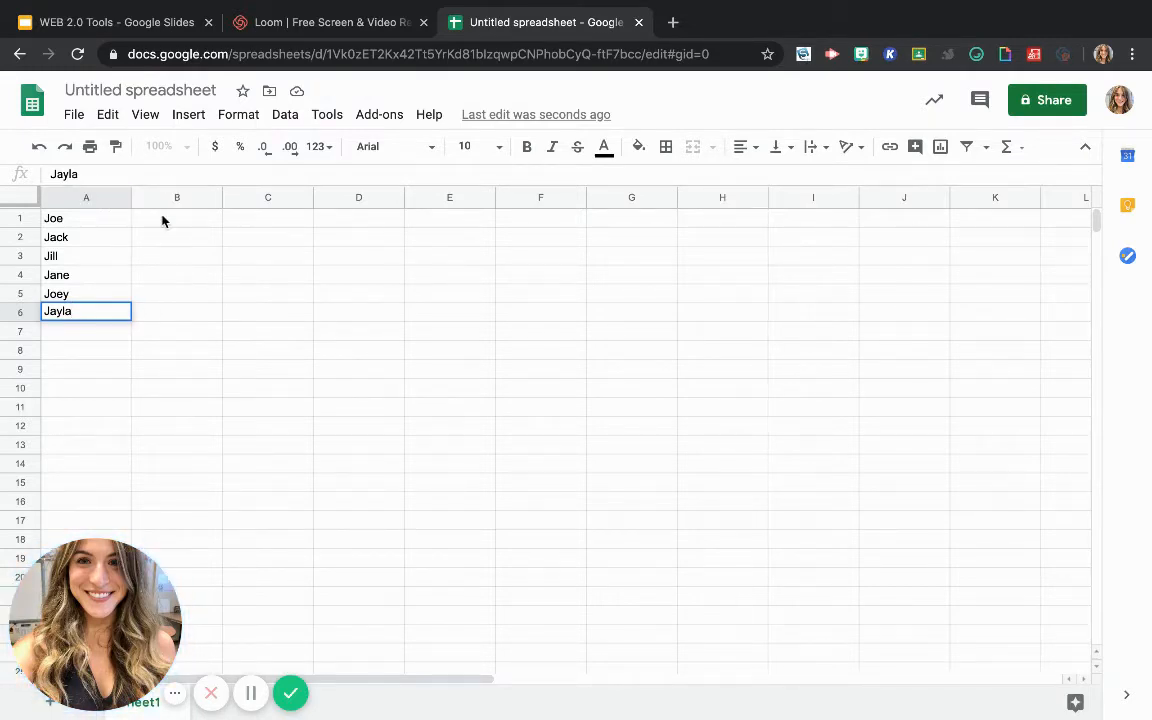
{"action": "left_click", "coordinate": [55, 218]}
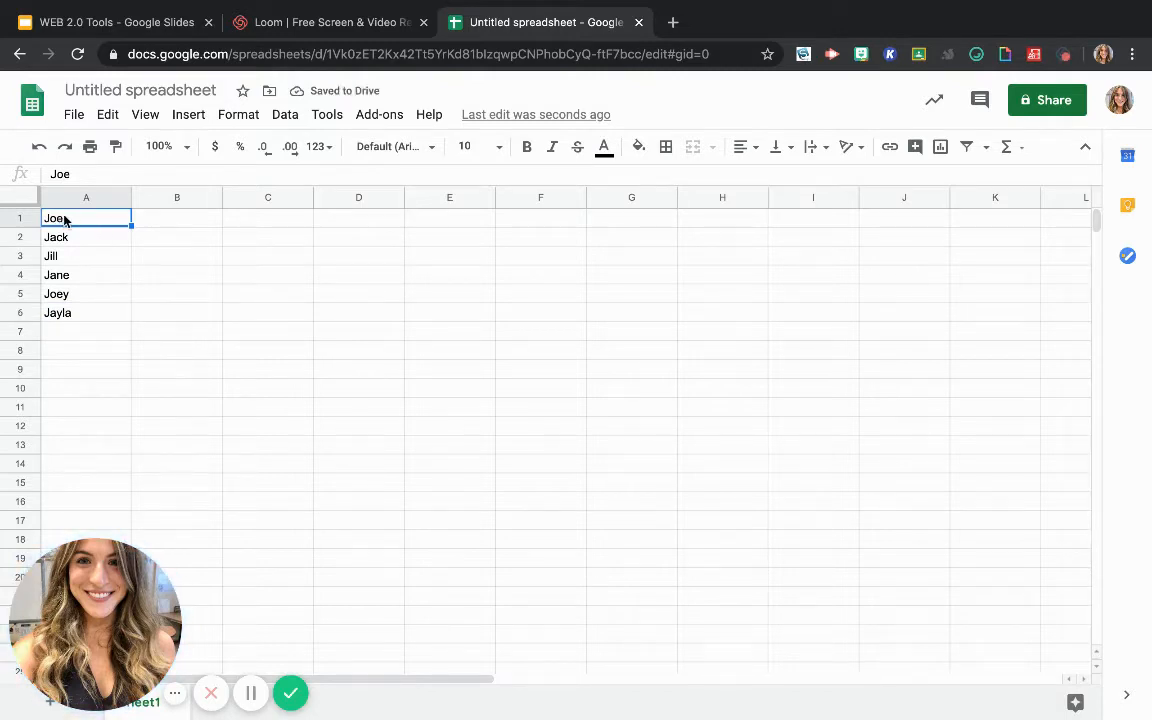
- Clear the sample first name from cell A1 and re-enter it in cell A7 at the end of the list
{"action": "key", "text": "Delete"}
{"action": "left_click", "coordinate": [50, 332]}
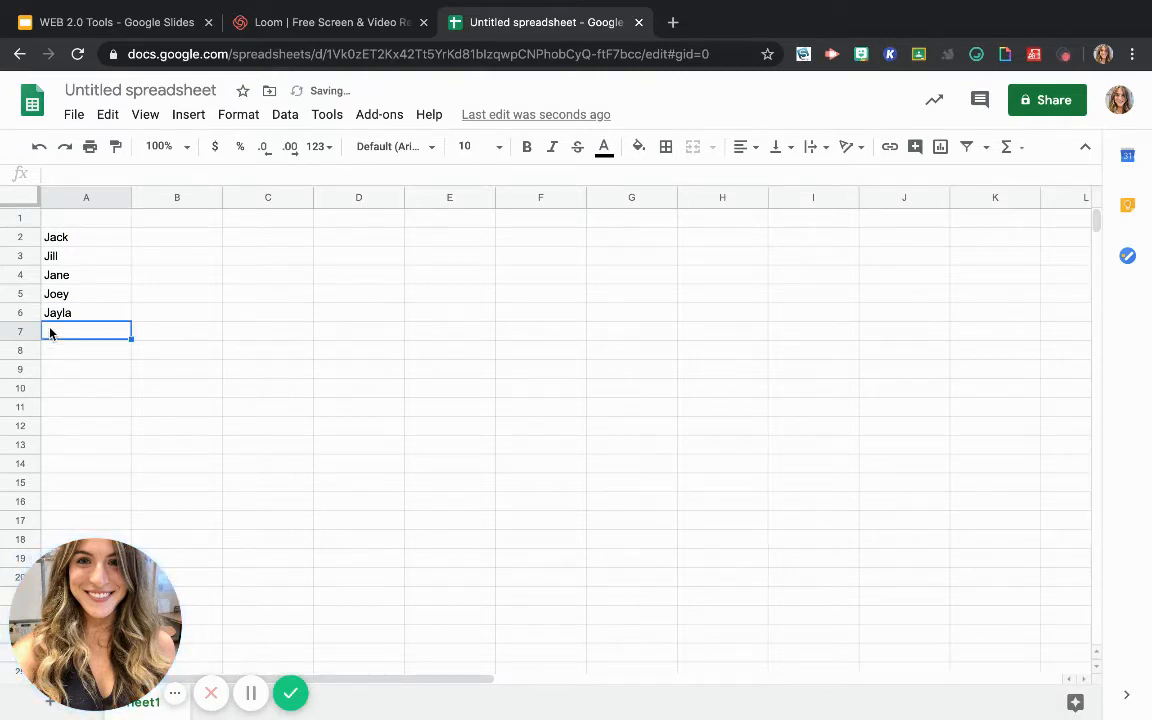
{"action": "type", "text": "Joey"}
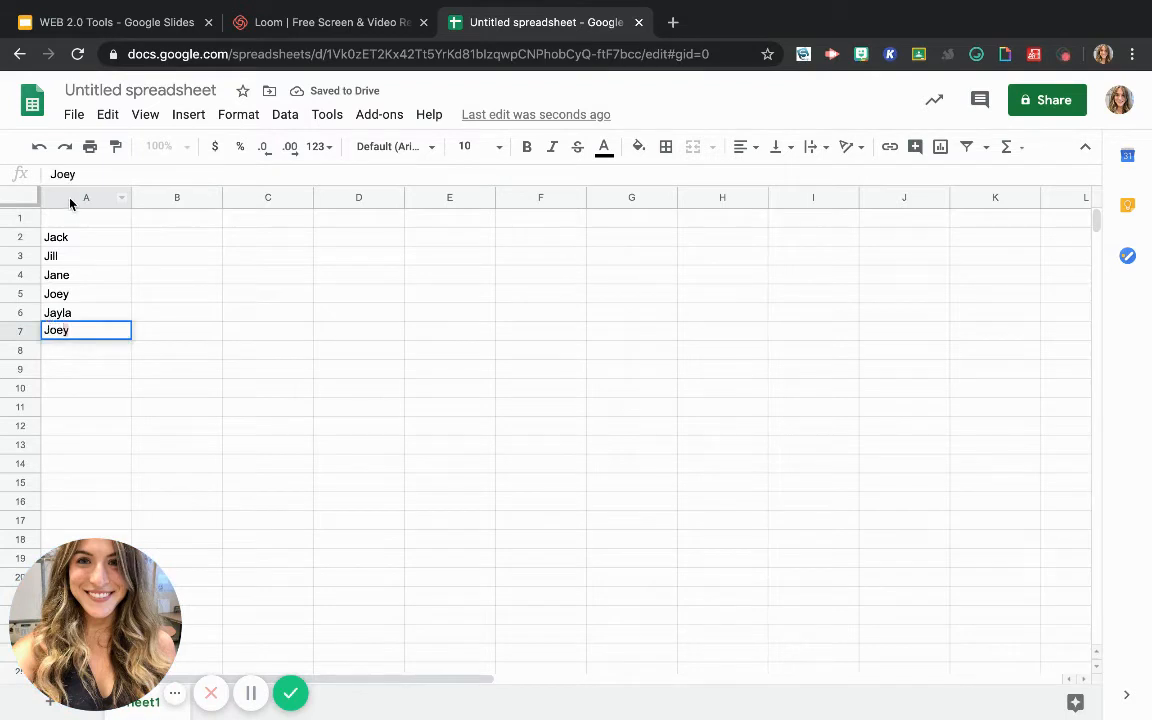
{"action": "key", "text": "BackSpace"}
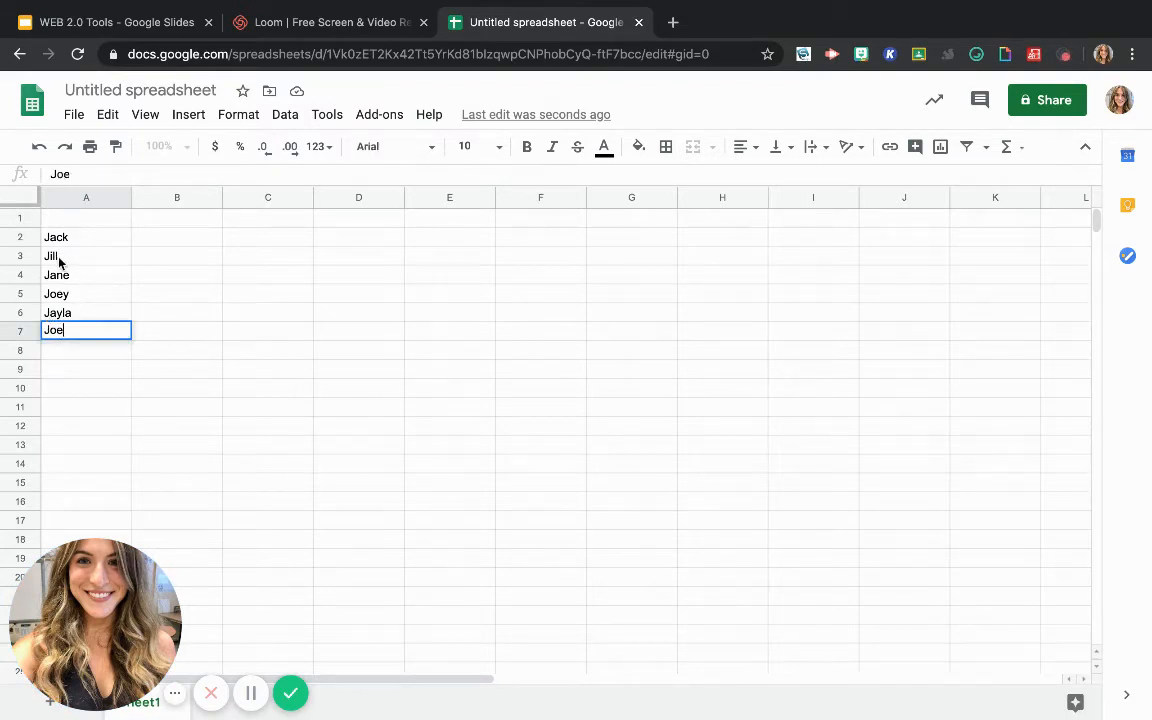
- Enter the column headings Name, Age and F&P level in cells A1 to C1
{"action": "left_click", "coordinate": [57, 218]}
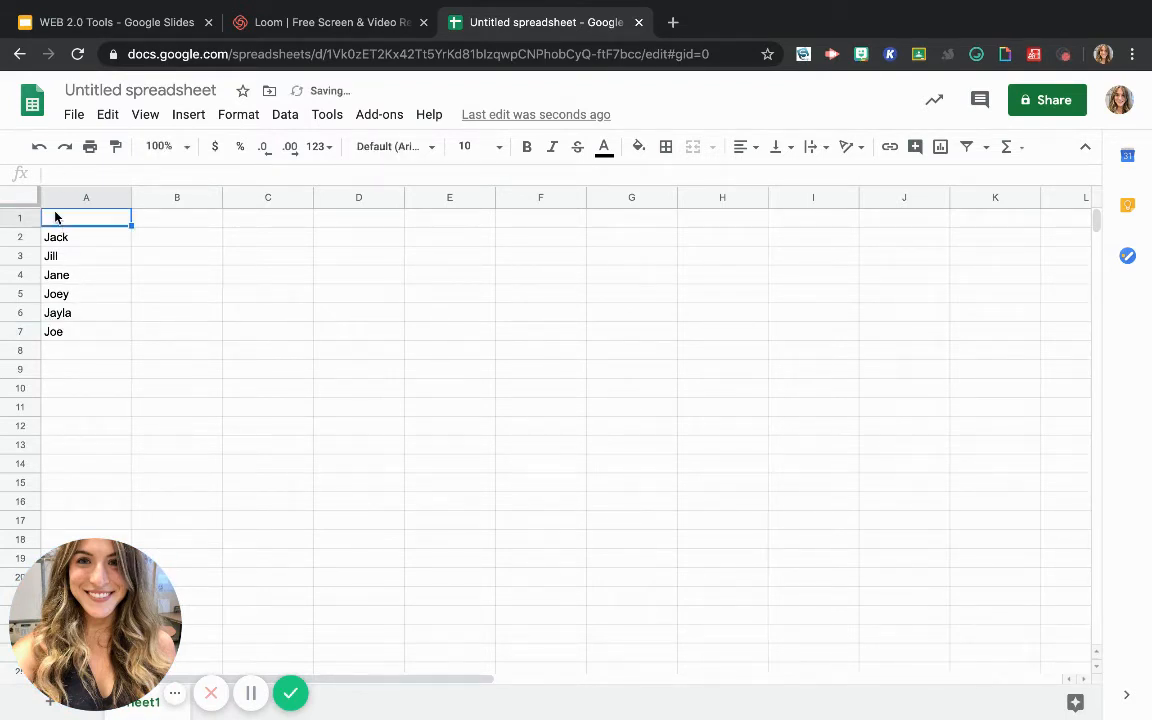
{"action": "type", "text": "Name"}
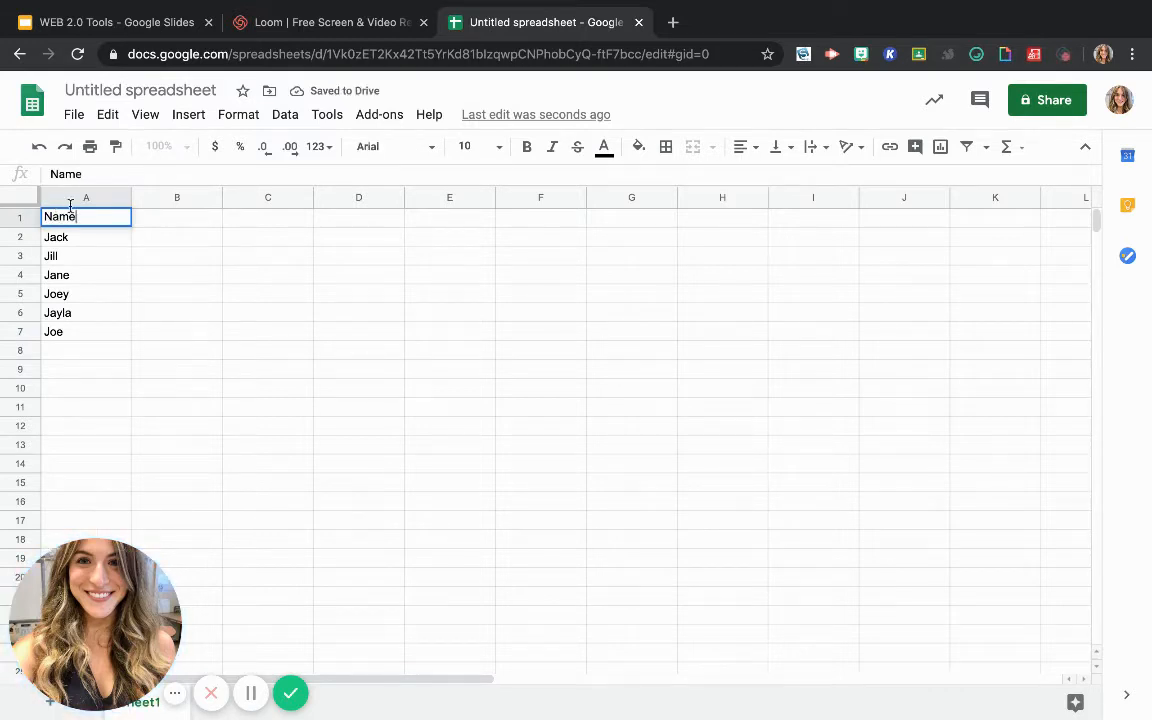
{"action": "left_click", "coordinate": [185, 230]}
{"action": "type", "text": "Age"}
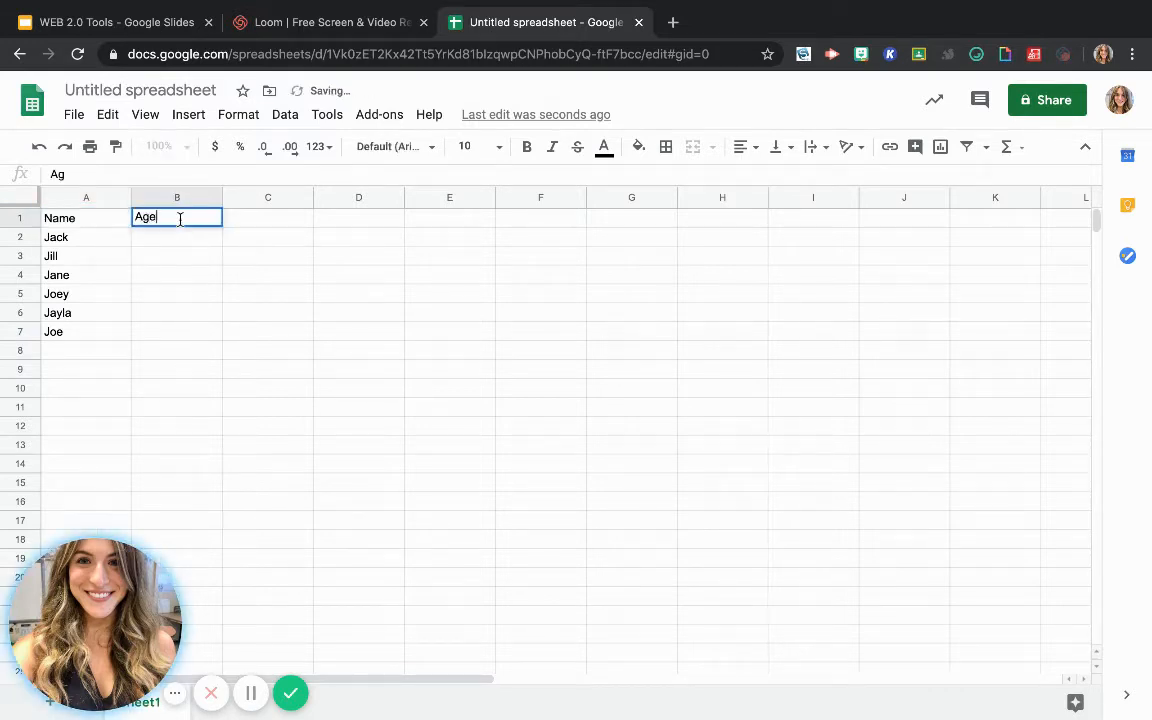
{"action": "left_click", "coordinate": [282, 217]}
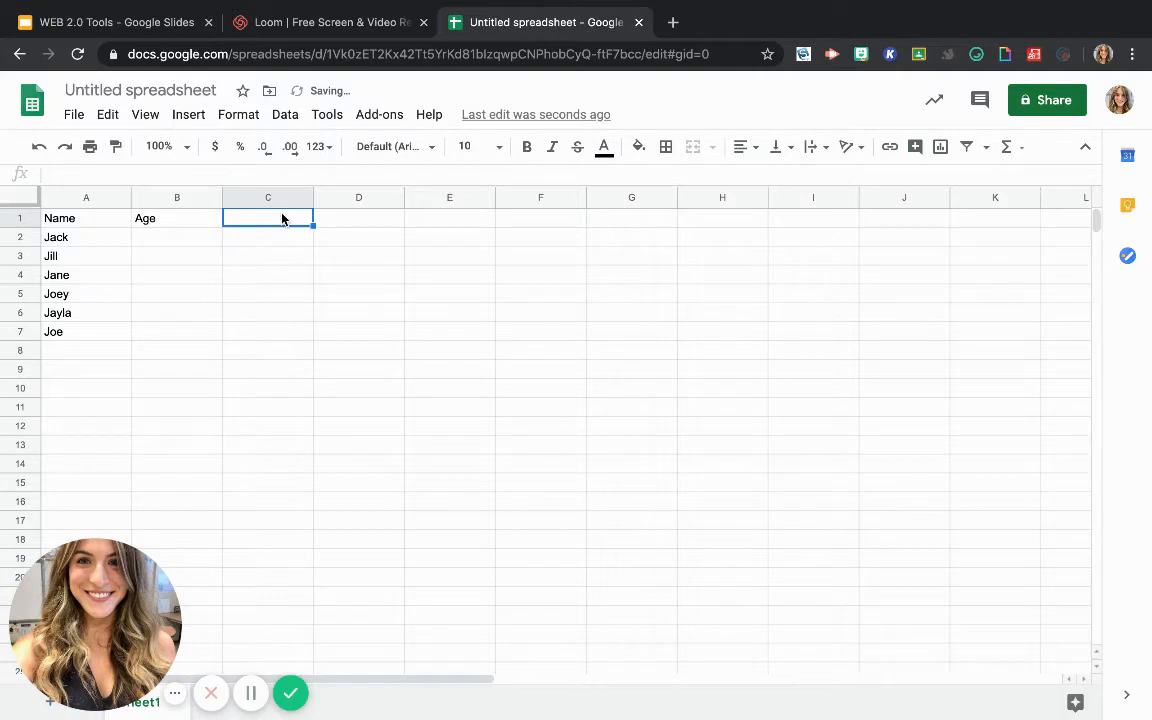
{"action": "type", "text": "F"}
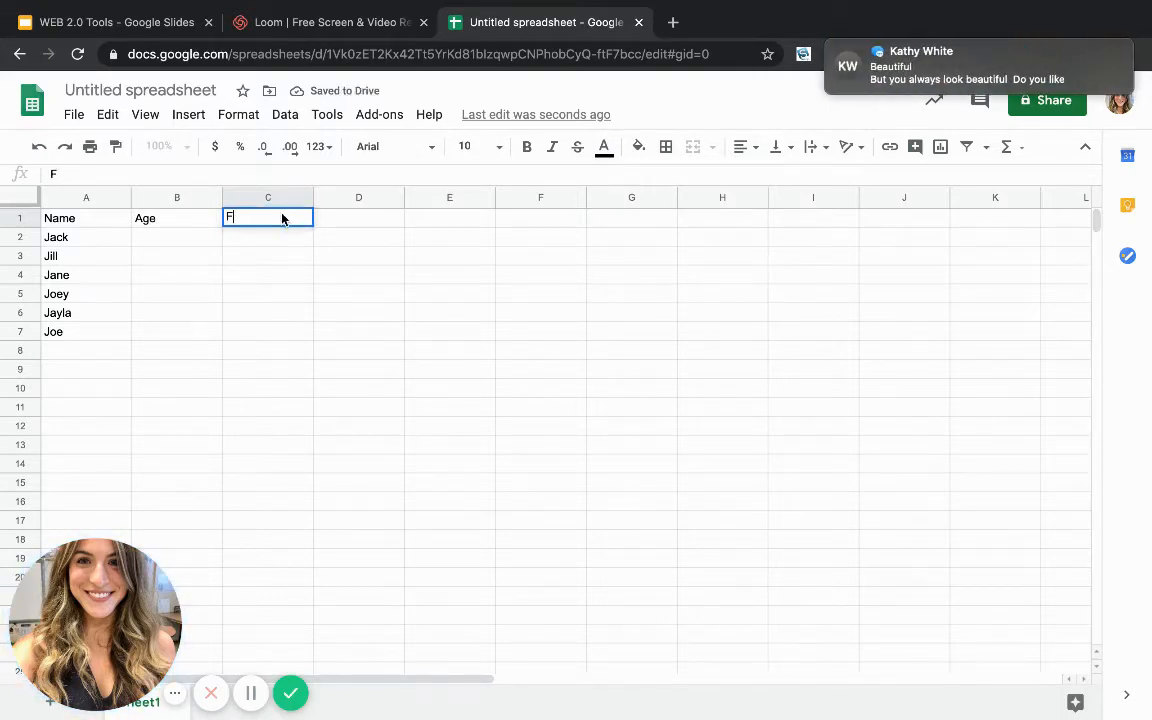
{"action": "type", "text": "&P level"}
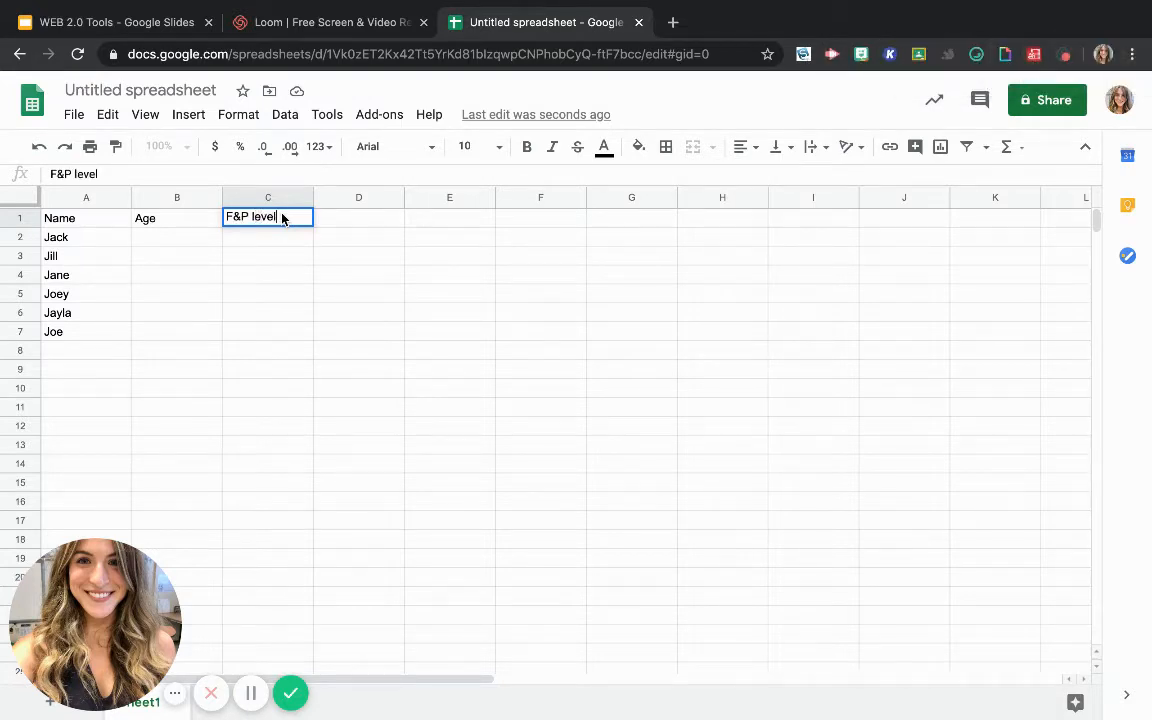
- Fill the Age column in cells B2 to B7 with 8, 7, 8, 8, 7 and 7
{"action": "left_click", "coordinate": [148, 240]}
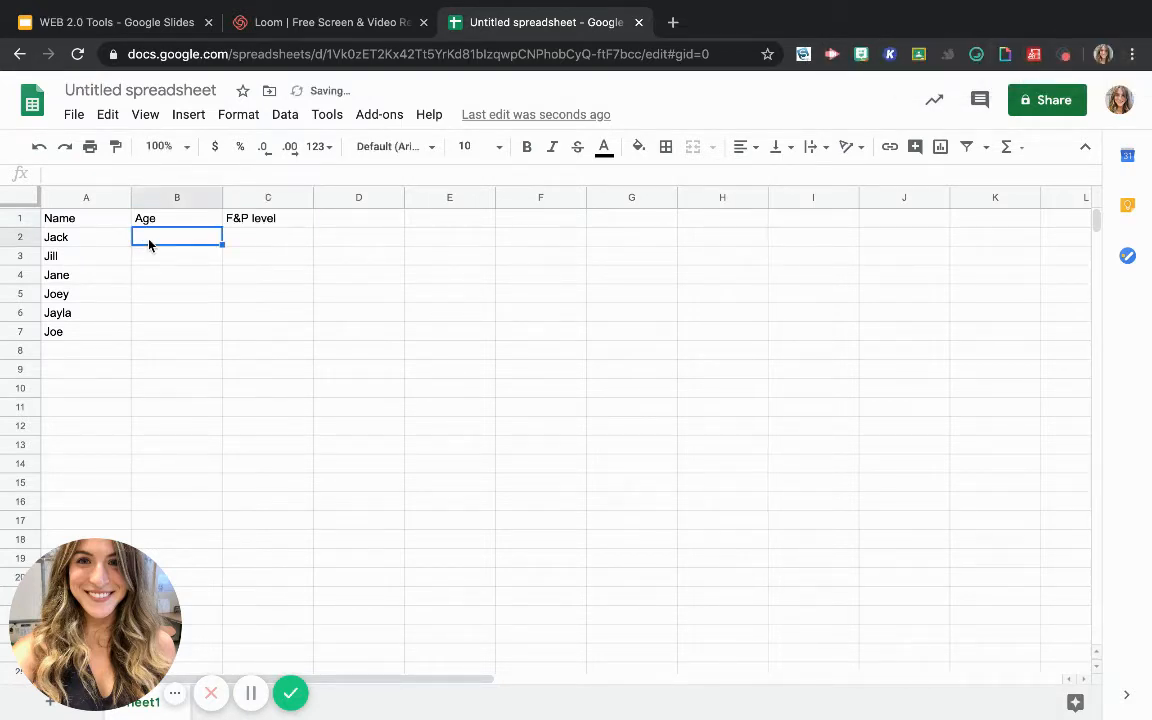
{"action": "type", "text": "8"}
{"action": "left_click", "coordinate": [154, 258]}
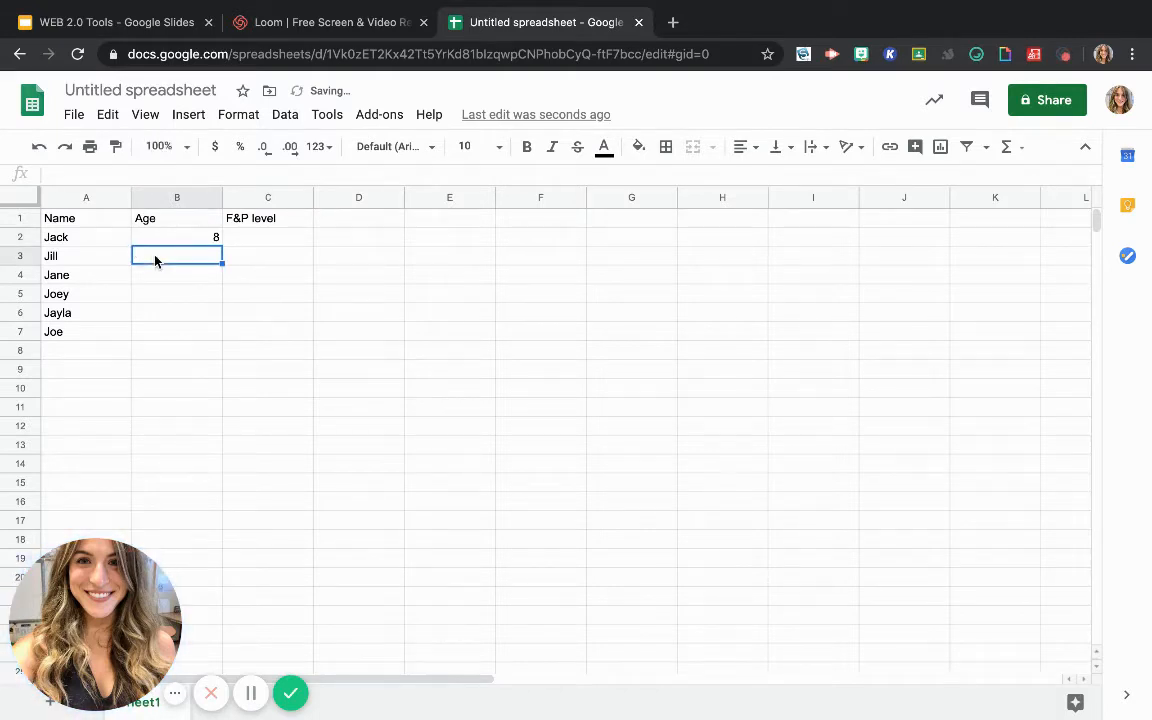
{"action": "type", "text": "7"}
{"action": "left_click", "coordinate": [163, 279]}
{"action": "type", "text": "8"}
{"action": "left_click", "coordinate": [162, 294]}
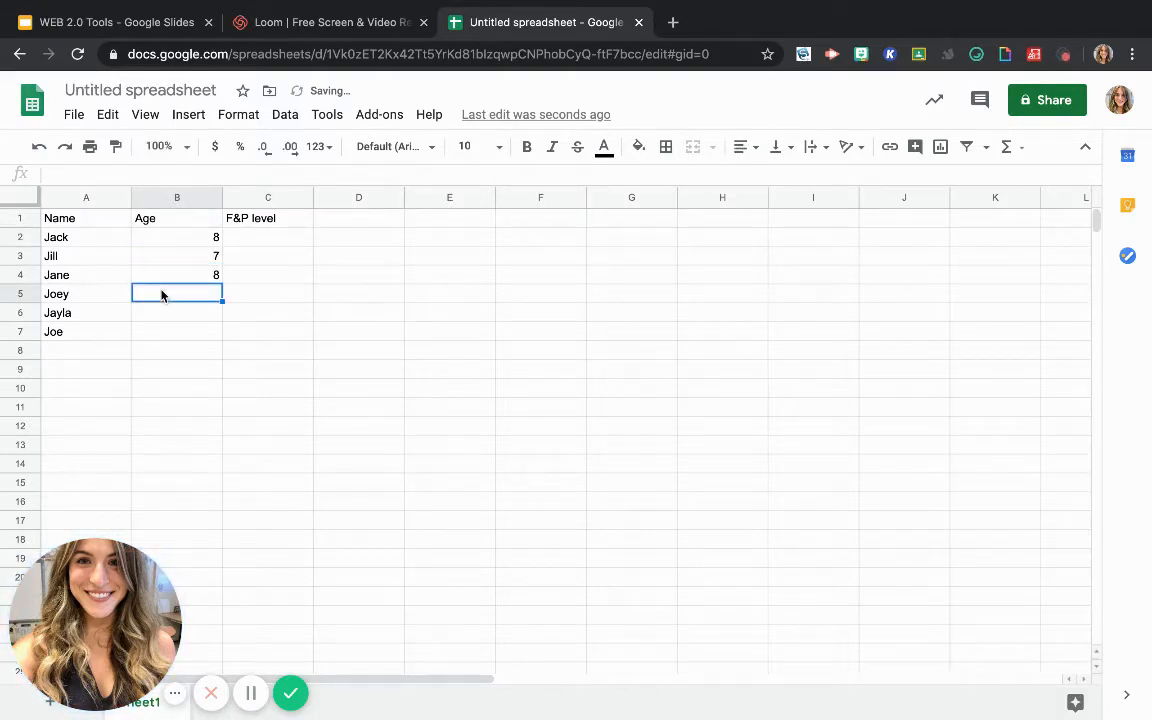
{"action": "type", "text": "8"}
{"action": "left_click", "coordinate": [158, 316]}
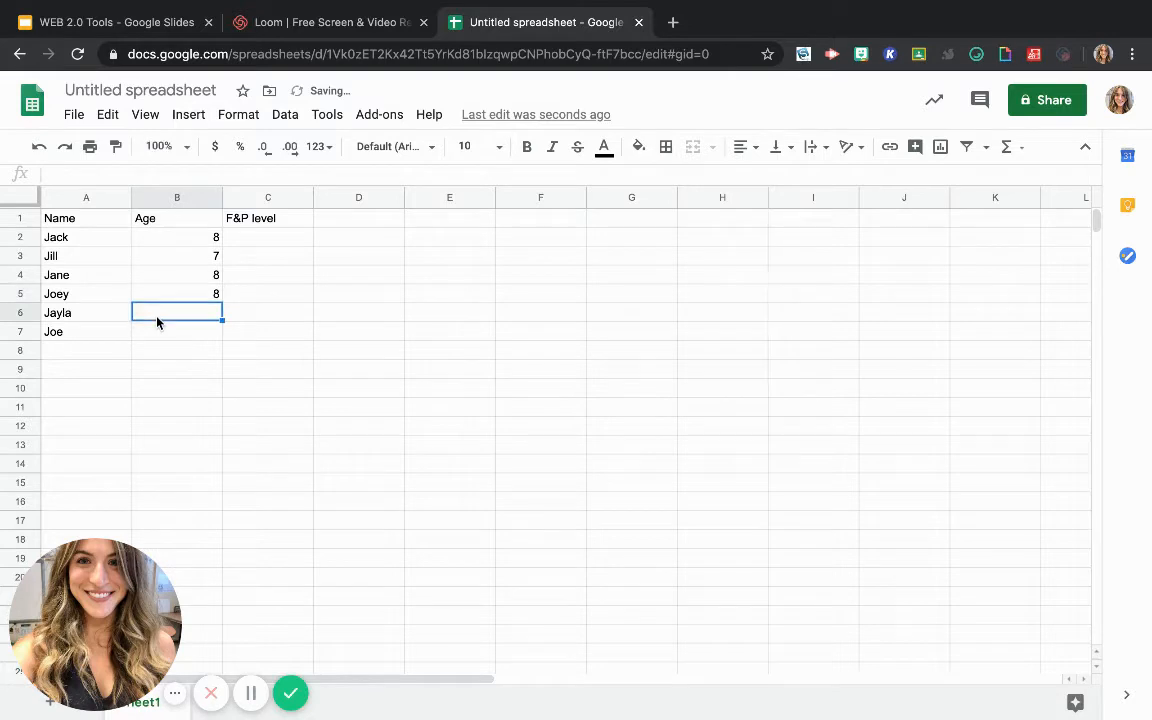
{"action": "type", "text": "7"}
{"action": "left_click", "coordinate": [161, 338]}
{"action": "type", "text": "7"}
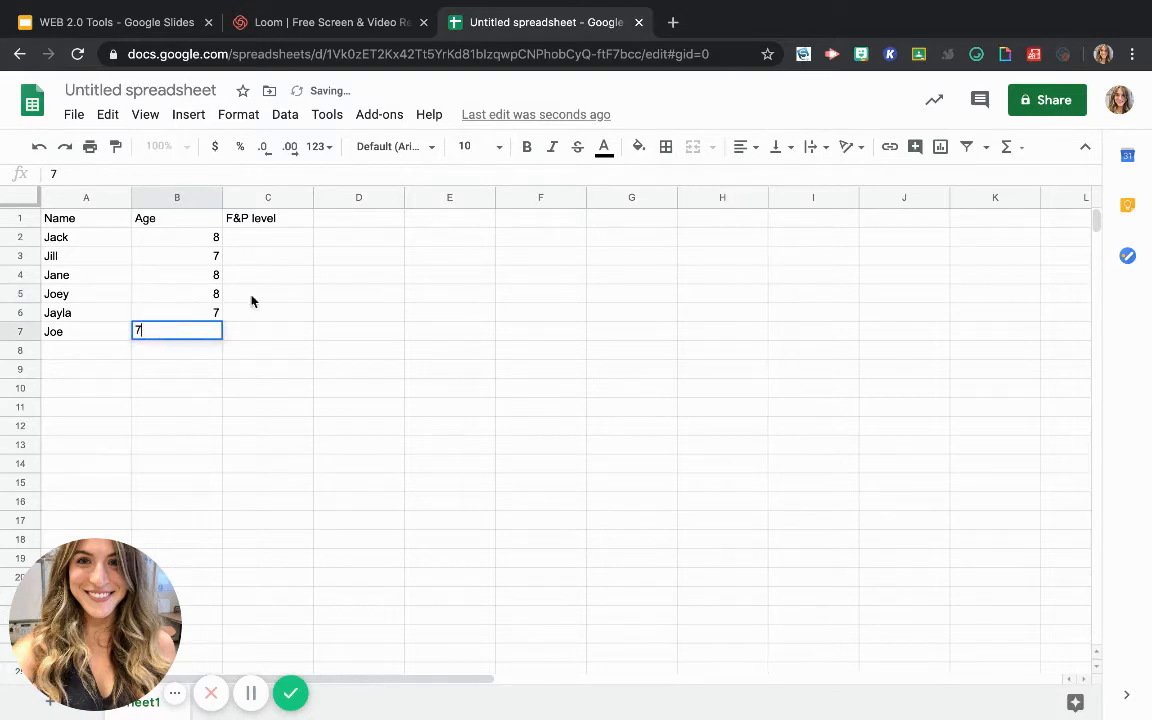
- Fill the F&P level column in cells C2 to C7 with k, l, j, m, k and l
{"action": "left_click", "coordinate": [265, 237]}
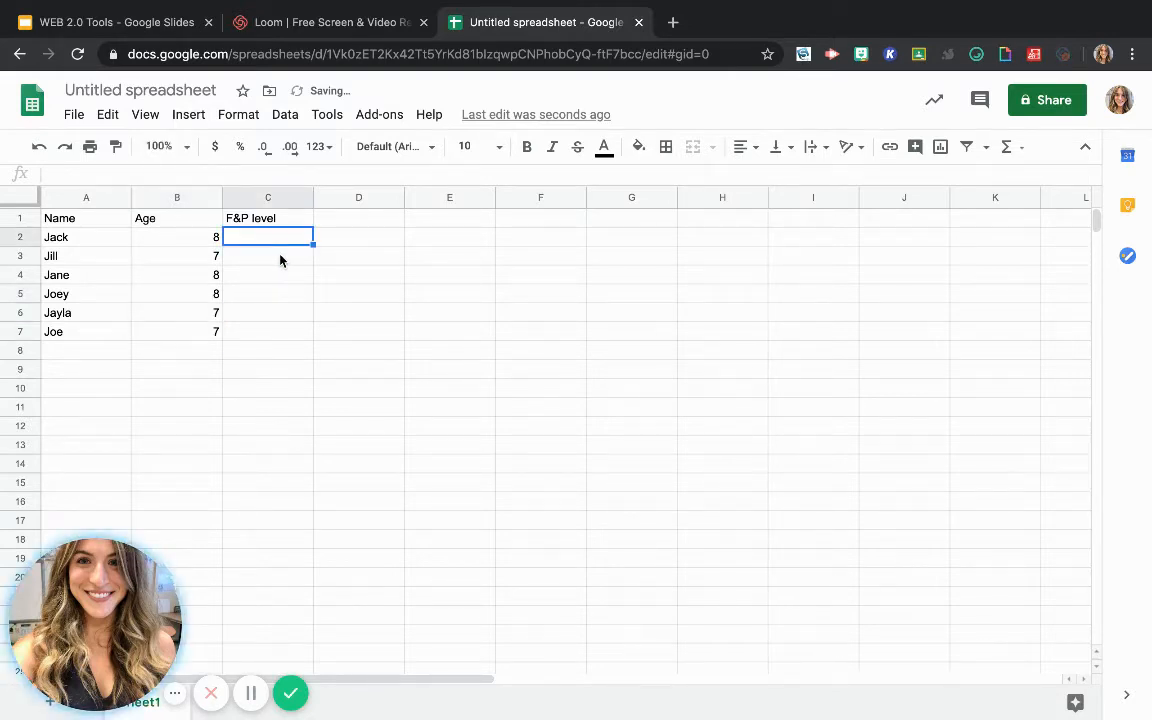
{"action": "type", "text": "k"}
{"action": "left_click", "coordinate": [265, 258]}
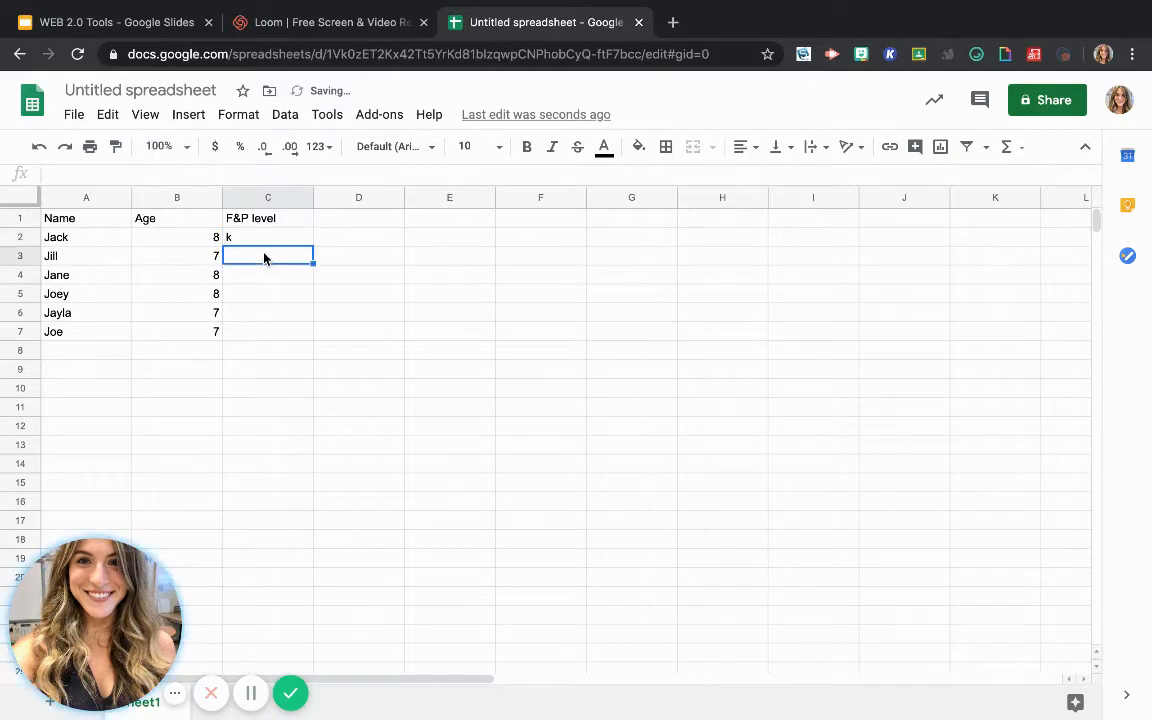
{"action": "type", "text": "l"}
{"action": "left_click", "coordinate": [267, 277]}
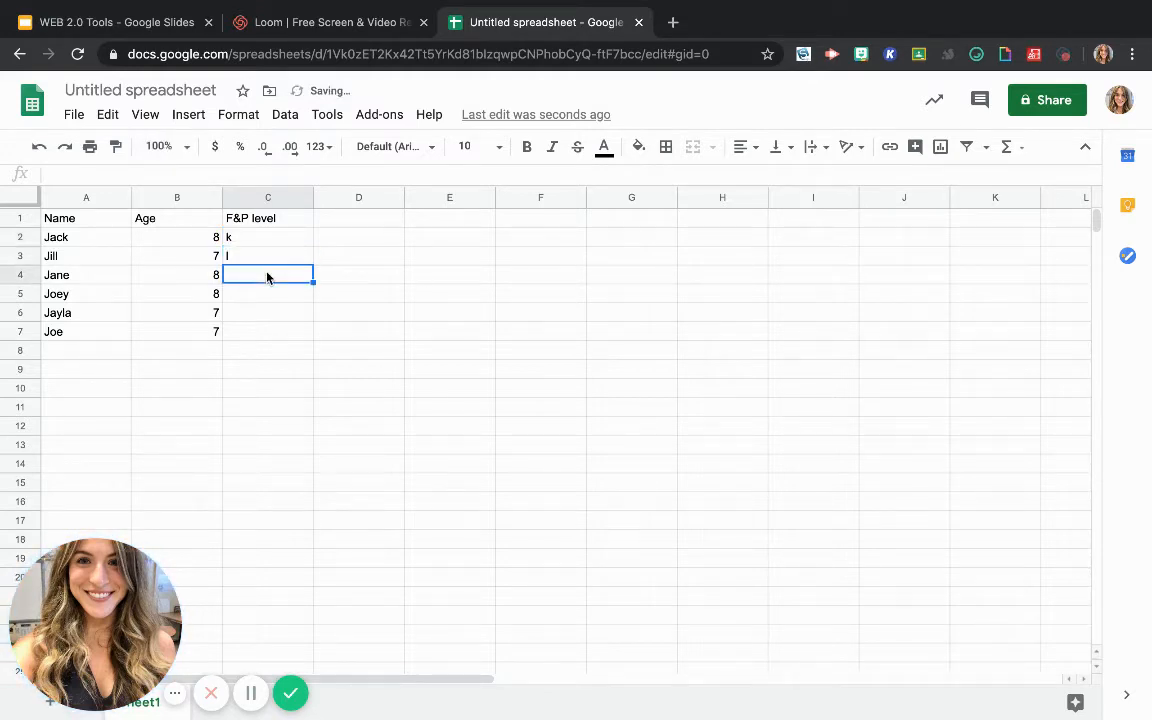
{"action": "type", "text": "j"}
{"action": "left_click", "coordinate": [264, 293]}
{"action": "type", "text": "m"}
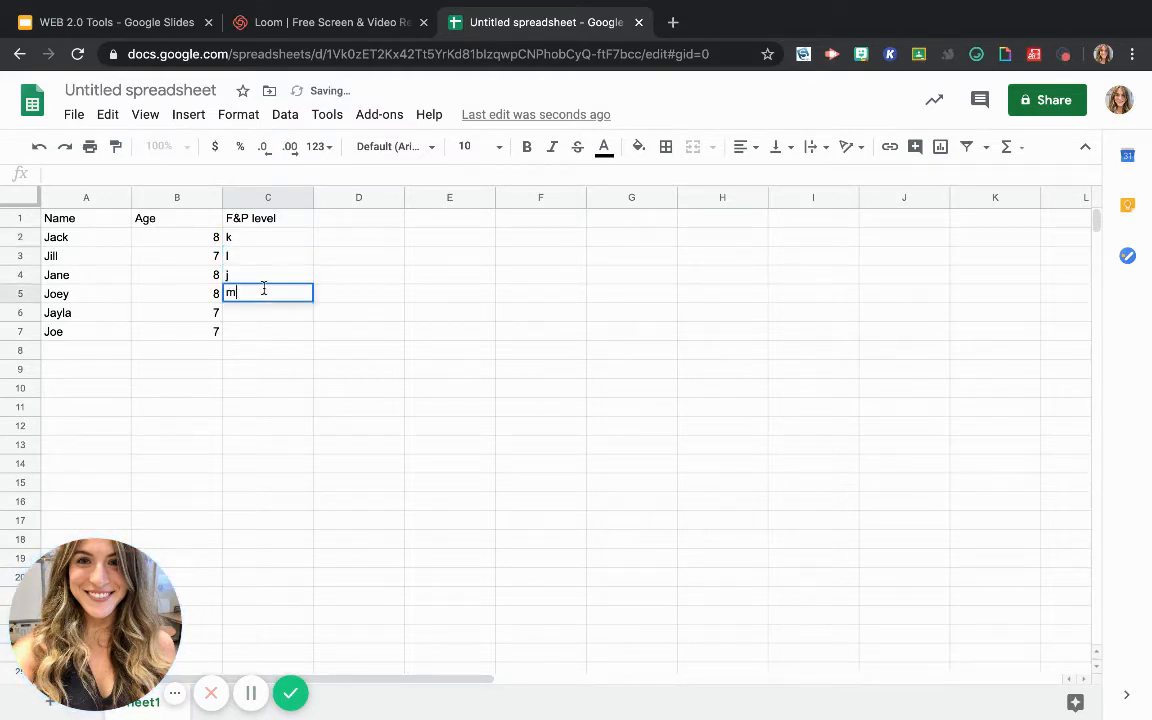
{"action": "left_click", "coordinate": [263, 313]}
{"action": "type", "text": "k"}
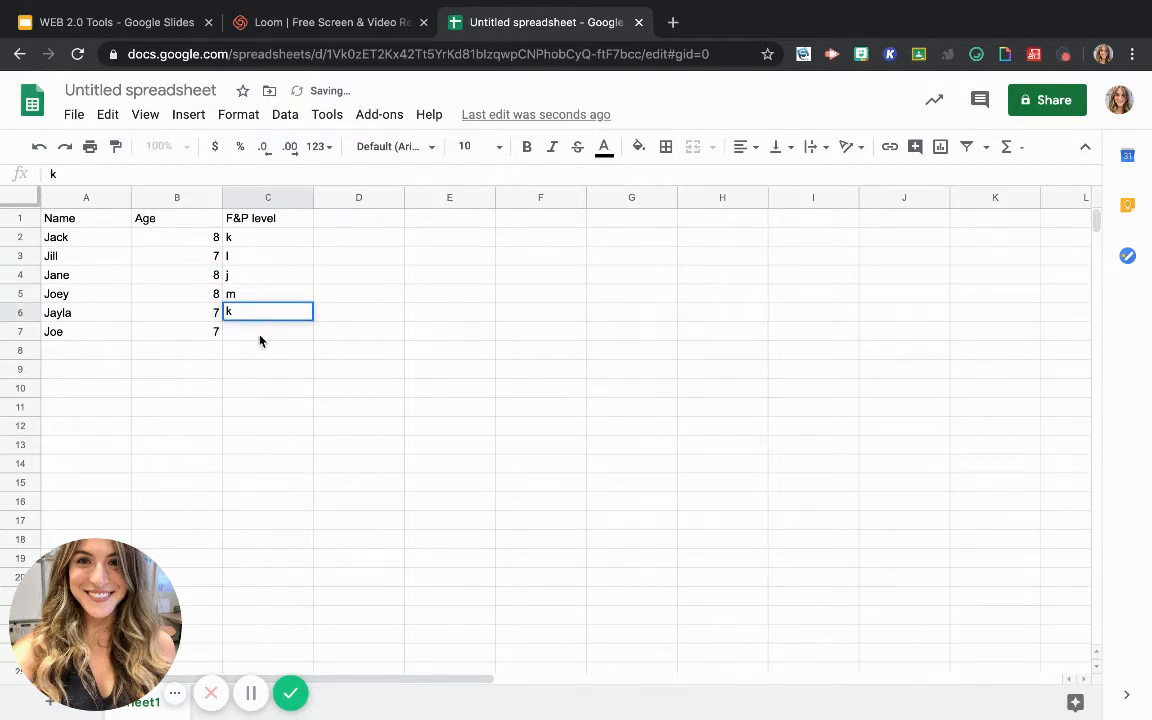
{"action": "left_click", "coordinate": [260, 338]}
{"action": "type", "text": "l"}
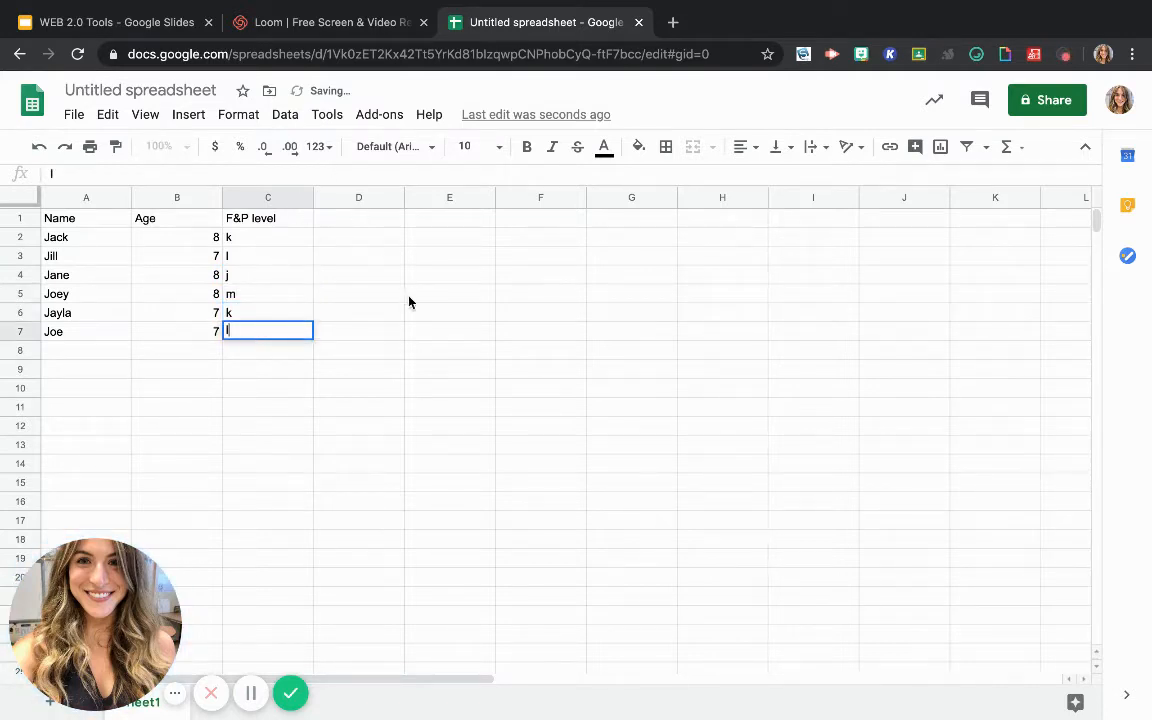
- Set the fill color of name cell A2 to yellow and name cell A5 to green
{"action": "left_click", "coordinate": [108, 240]}
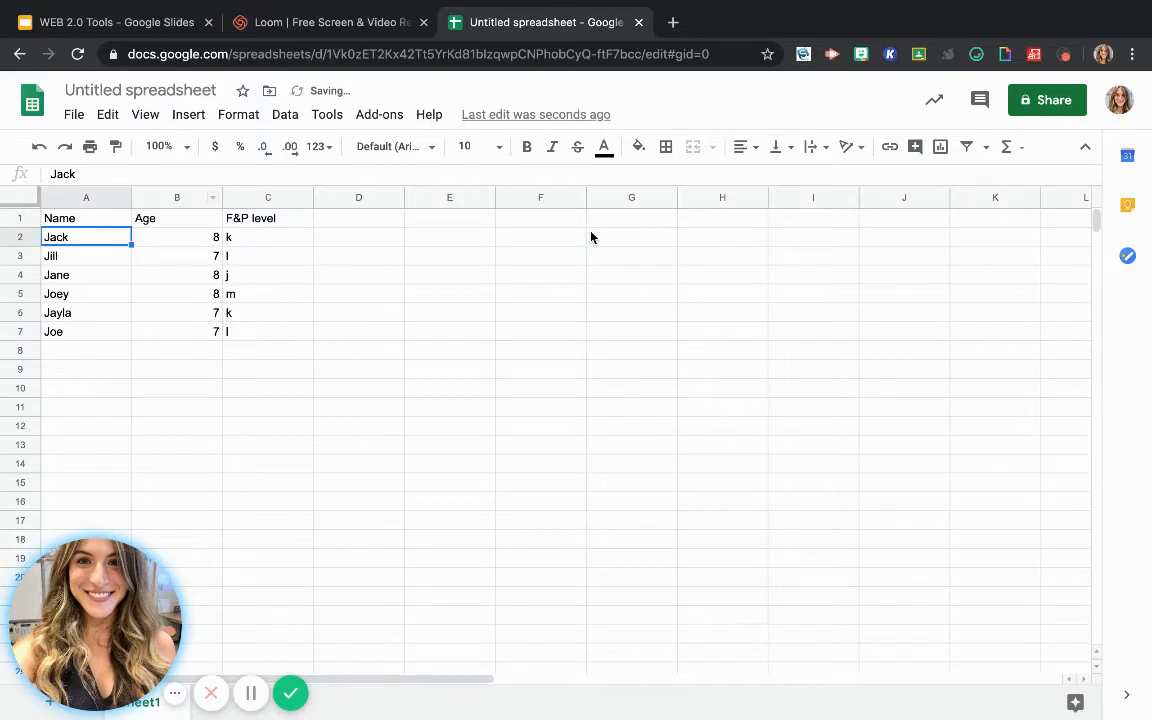
{"action": "left_click", "coordinate": [640, 150]}
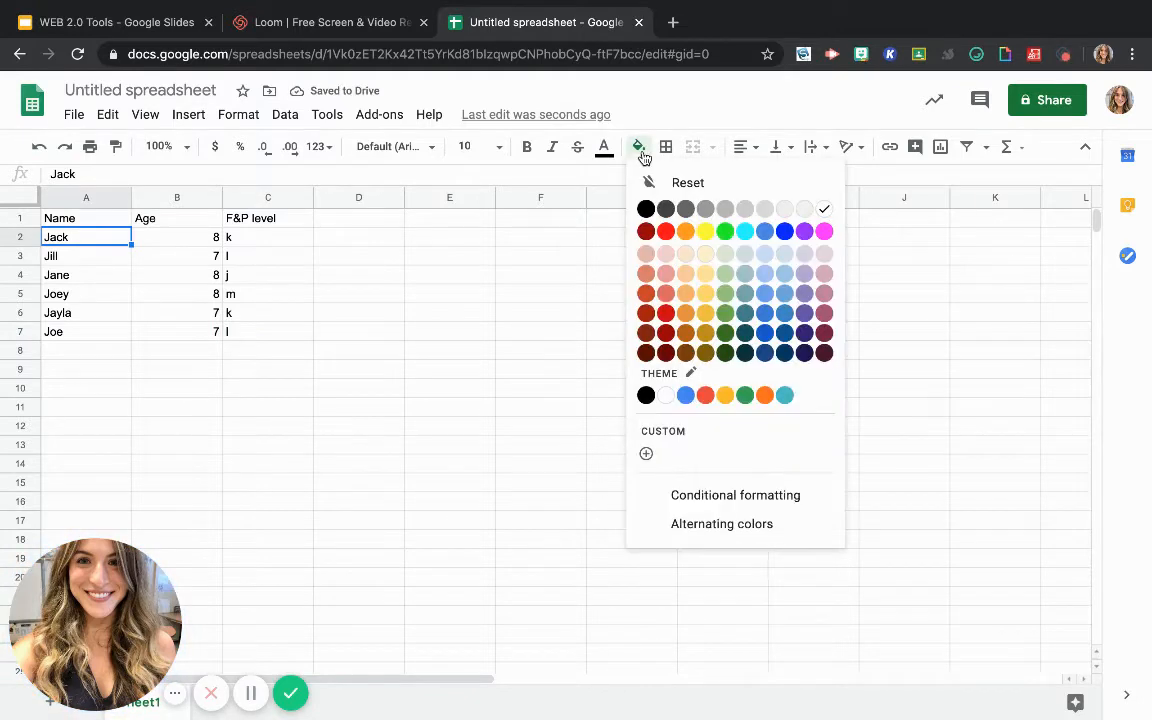
{"action": "left_click", "coordinate": [705, 232]}
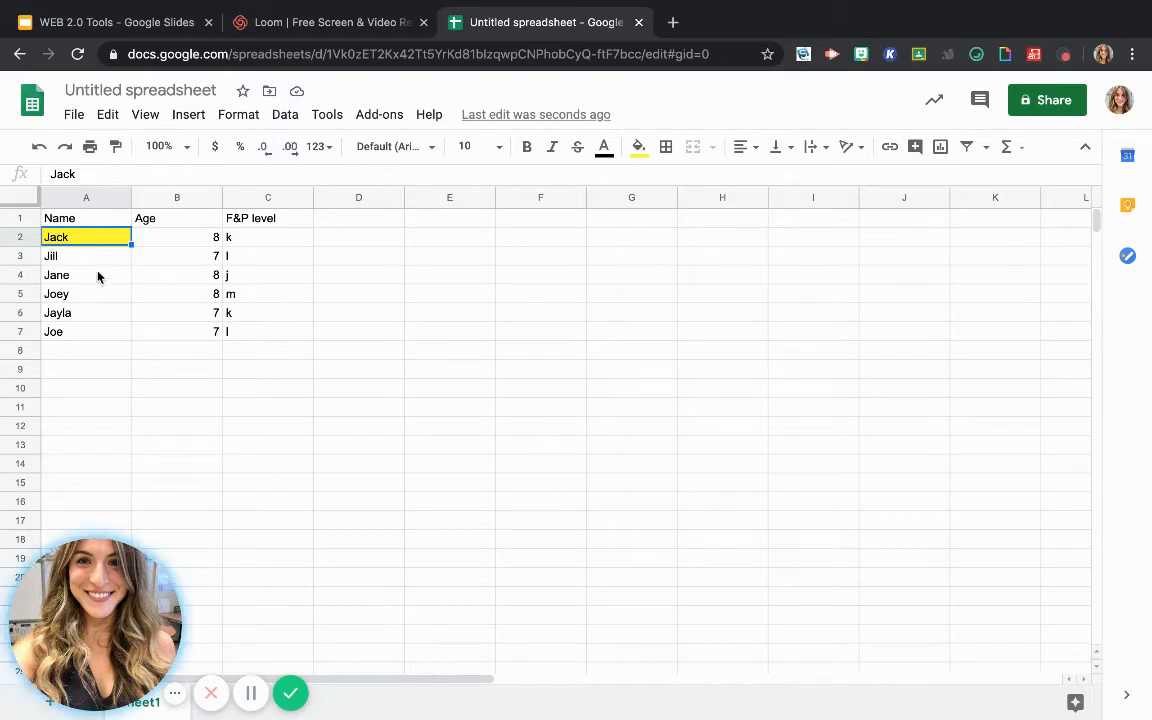
{"action": "left_click", "coordinate": [61, 296]}
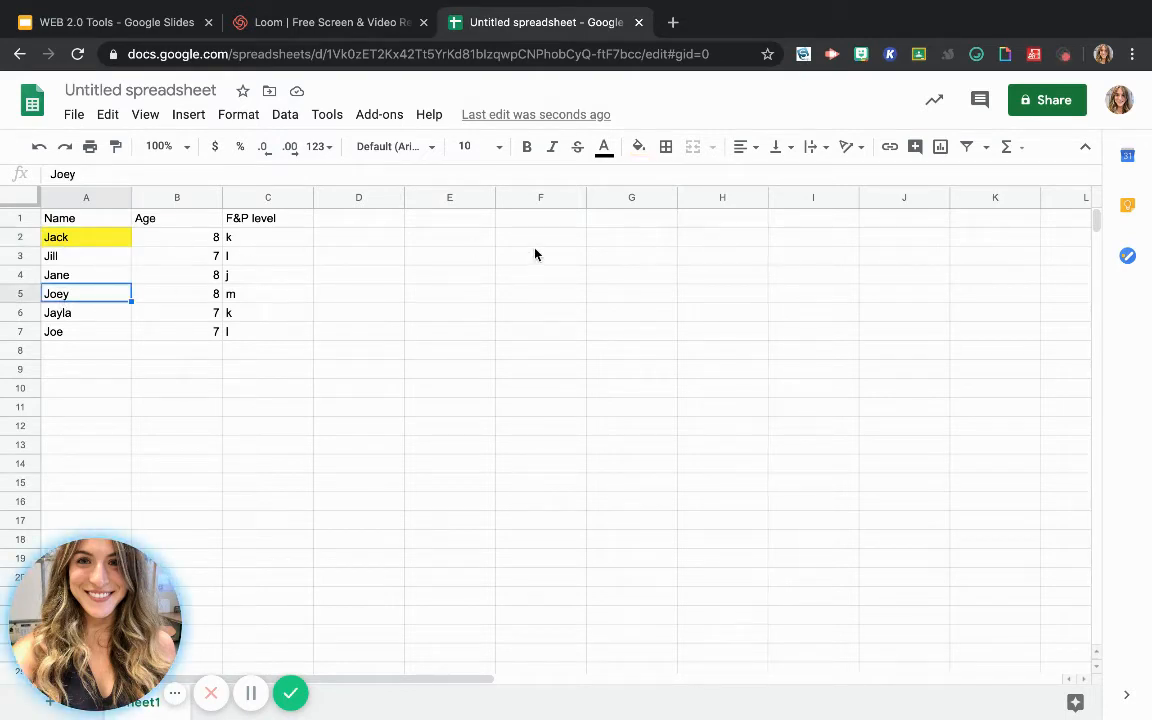
{"action": "left_click", "coordinate": [638, 147]}
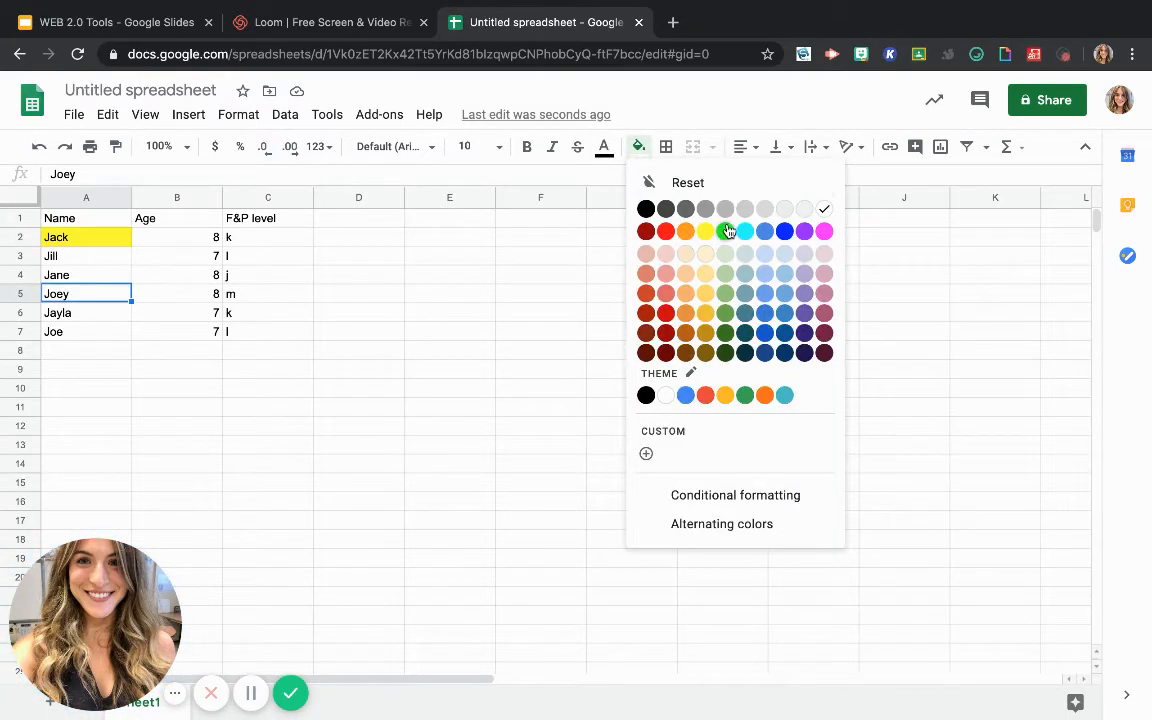
{"action": "left_click", "coordinate": [727, 231]}
{"action": "left_click", "coordinate": [331, 369]}
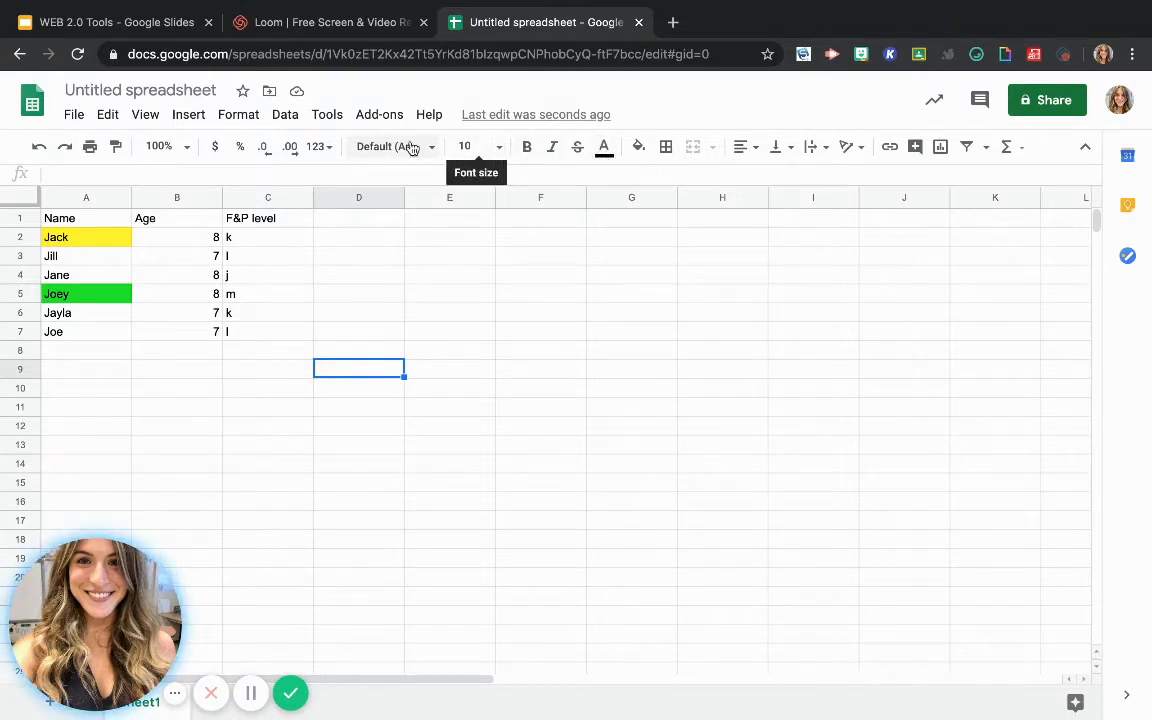
- Look through the available number formats, zoom levels, and the editing, viewing, inserting, formatting and data commands
{"action": "left_click", "coordinate": [320, 147]}
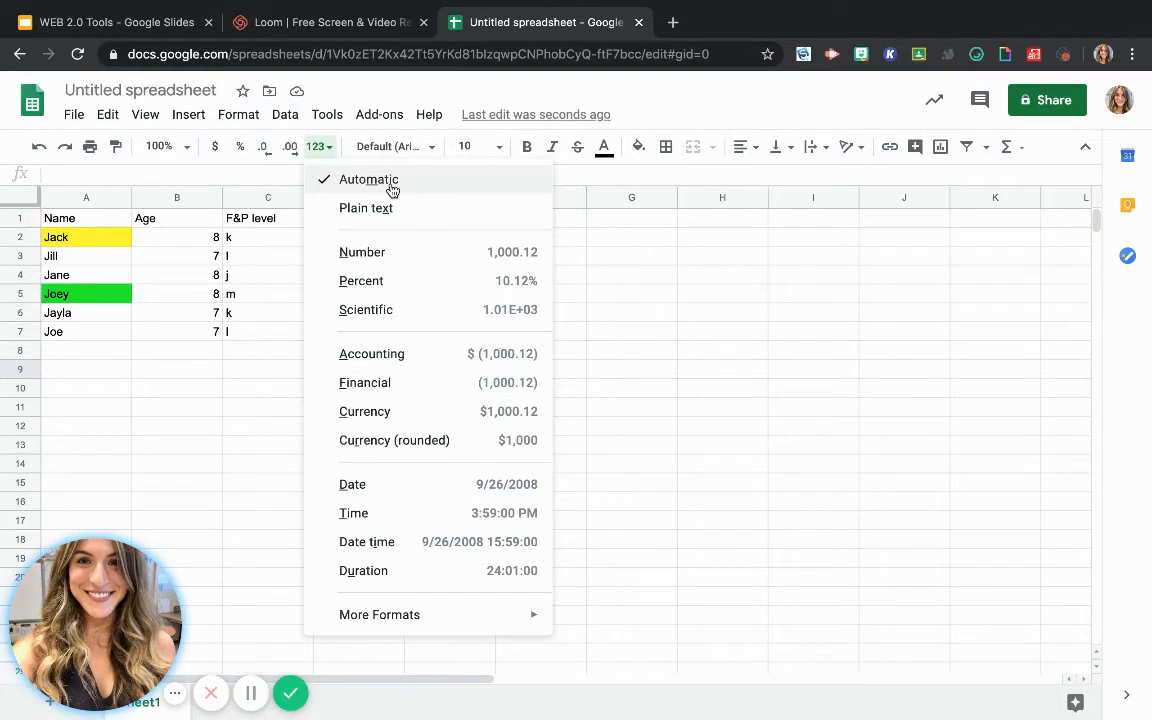
{"action": "left_click", "coordinate": [70, 347]}
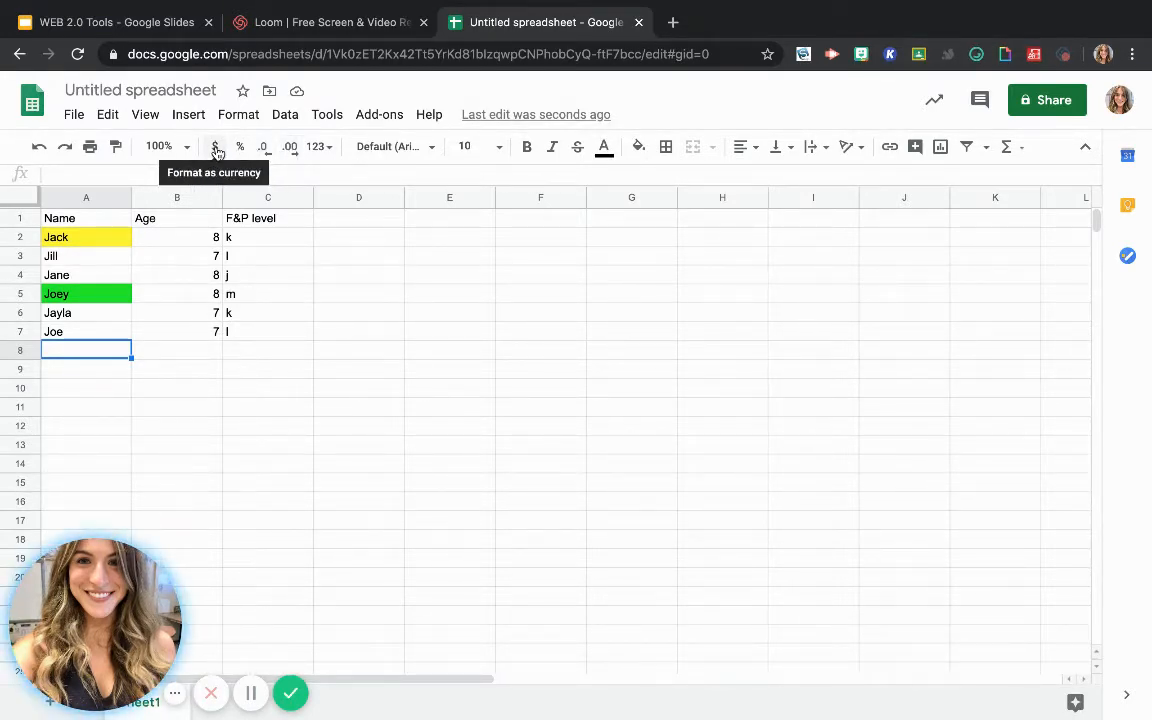
{"action": "left_click", "coordinate": [170, 147]}
{"action": "left_click", "coordinate": [188, 147]}
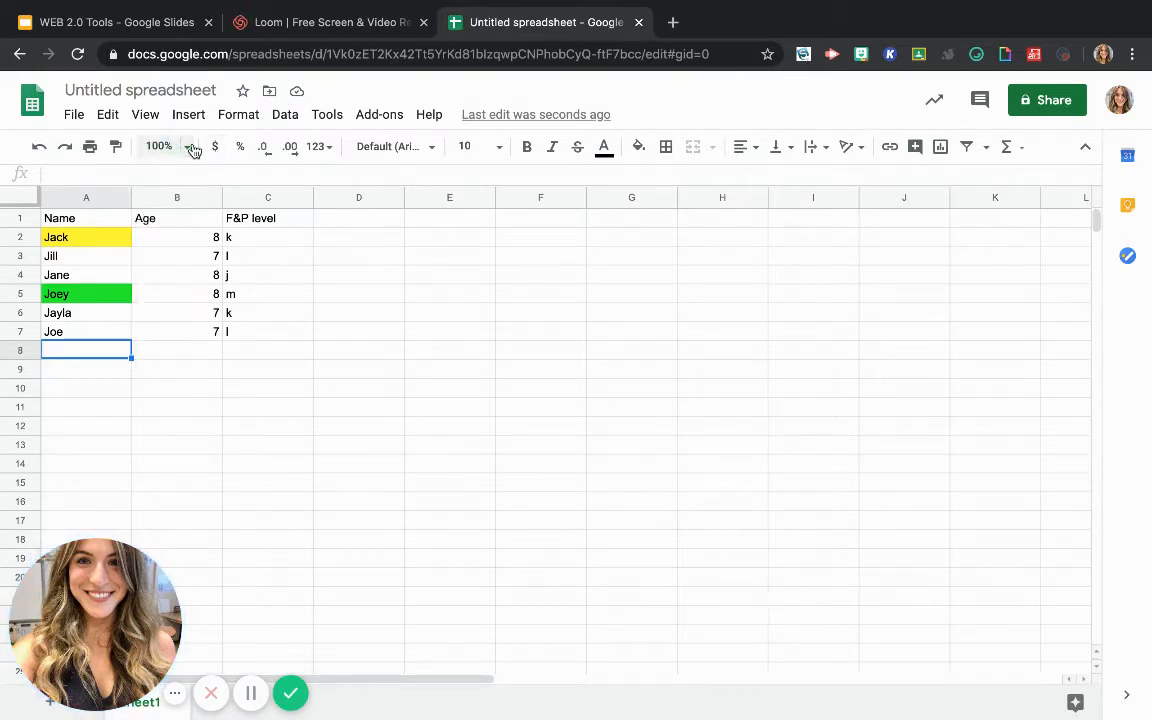
{"action": "left_click", "coordinate": [107, 116]}
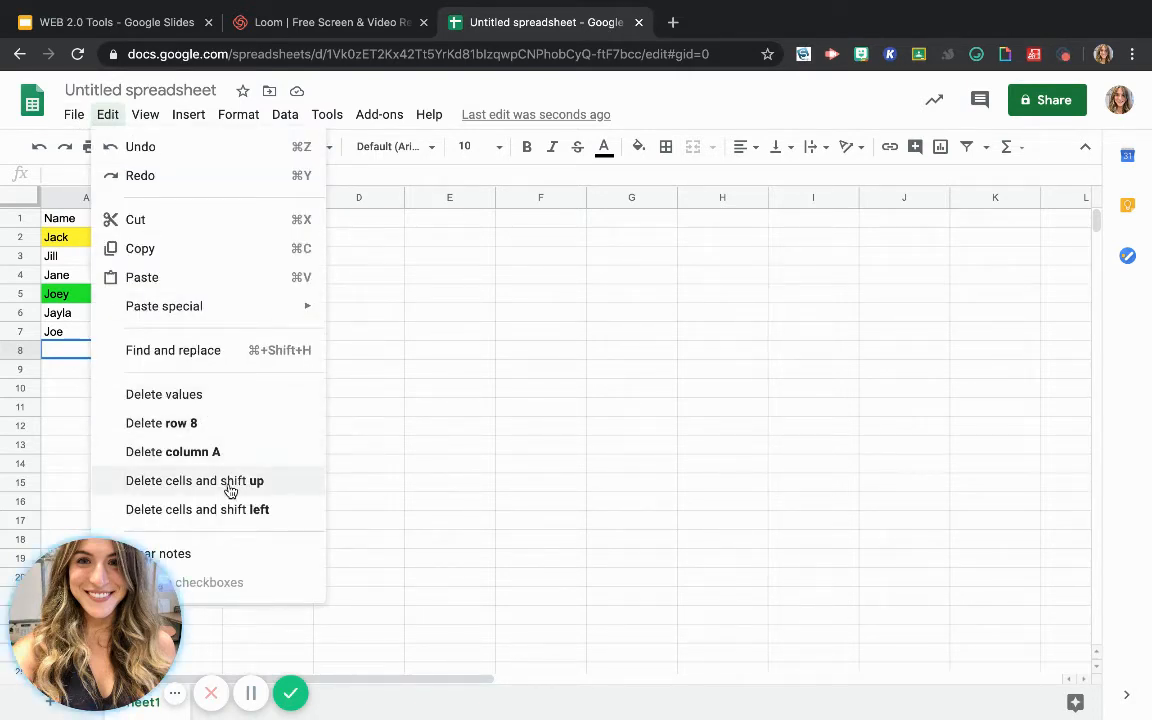
{"action": "mouse_move", "coordinate": [147, 119]}
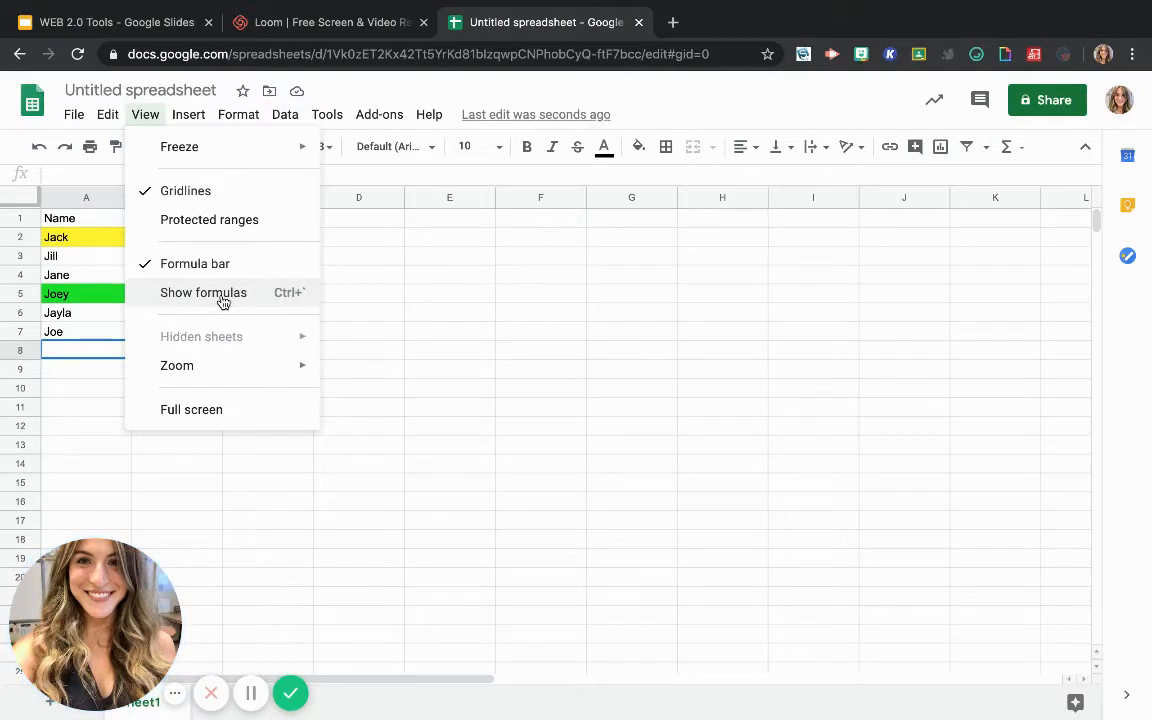
{"action": "left_click", "coordinate": [193, 116]}
{"action": "left_click", "coordinate": [193, 116]}
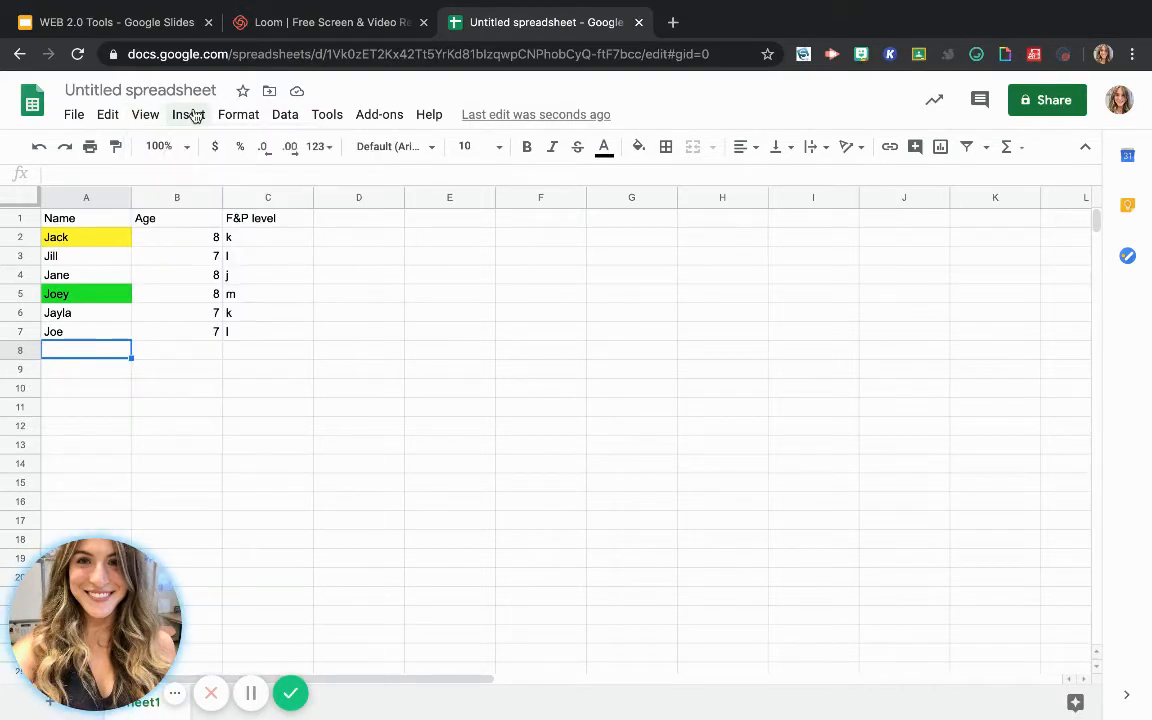
{"action": "left_click", "coordinate": [192, 116]}
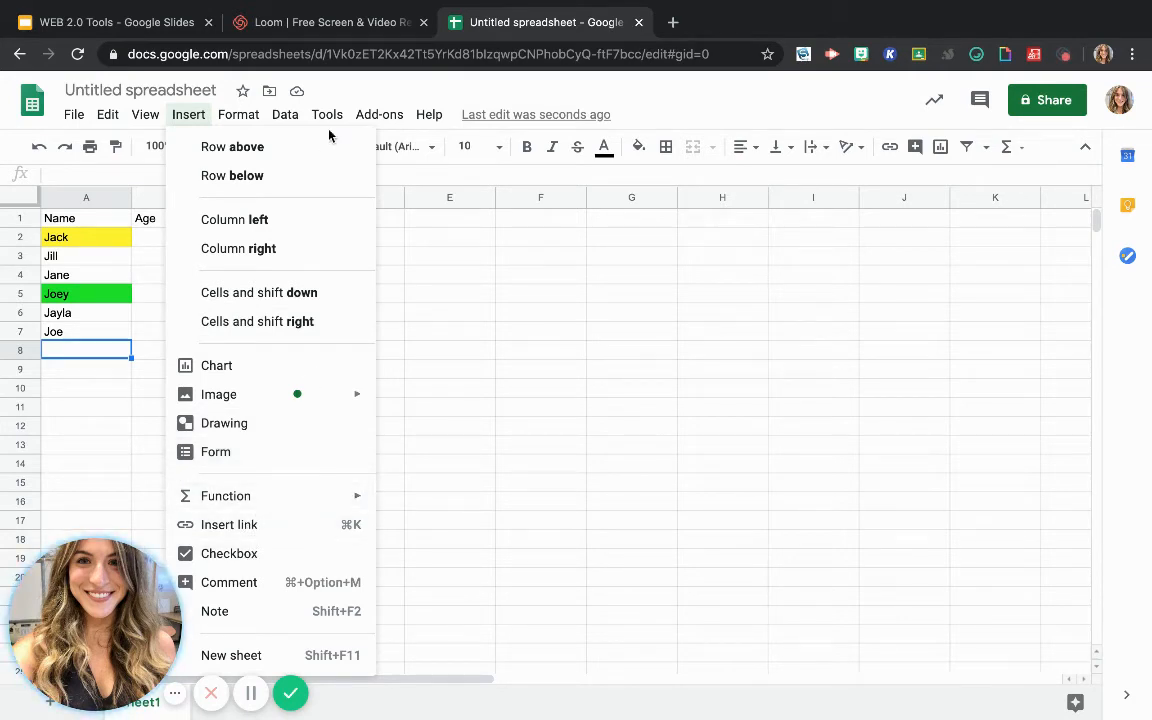
{"action": "mouse_move", "coordinate": [226, 118]}
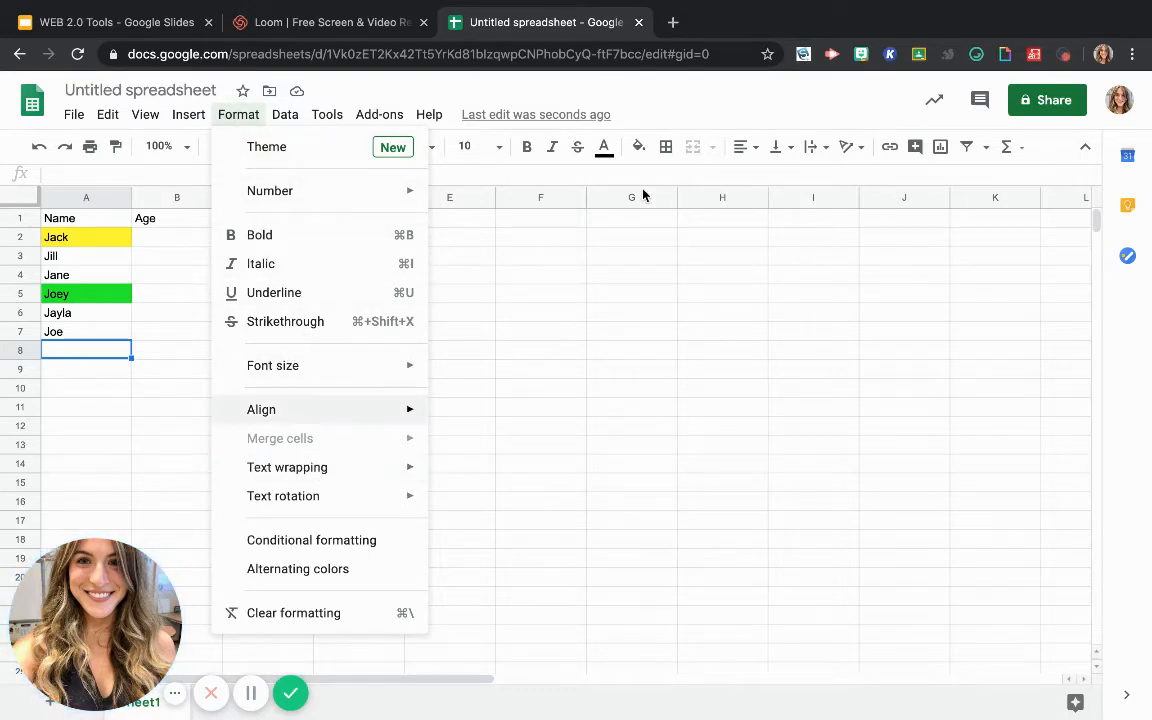
{"action": "mouse_move", "coordinate": [287, 116]}
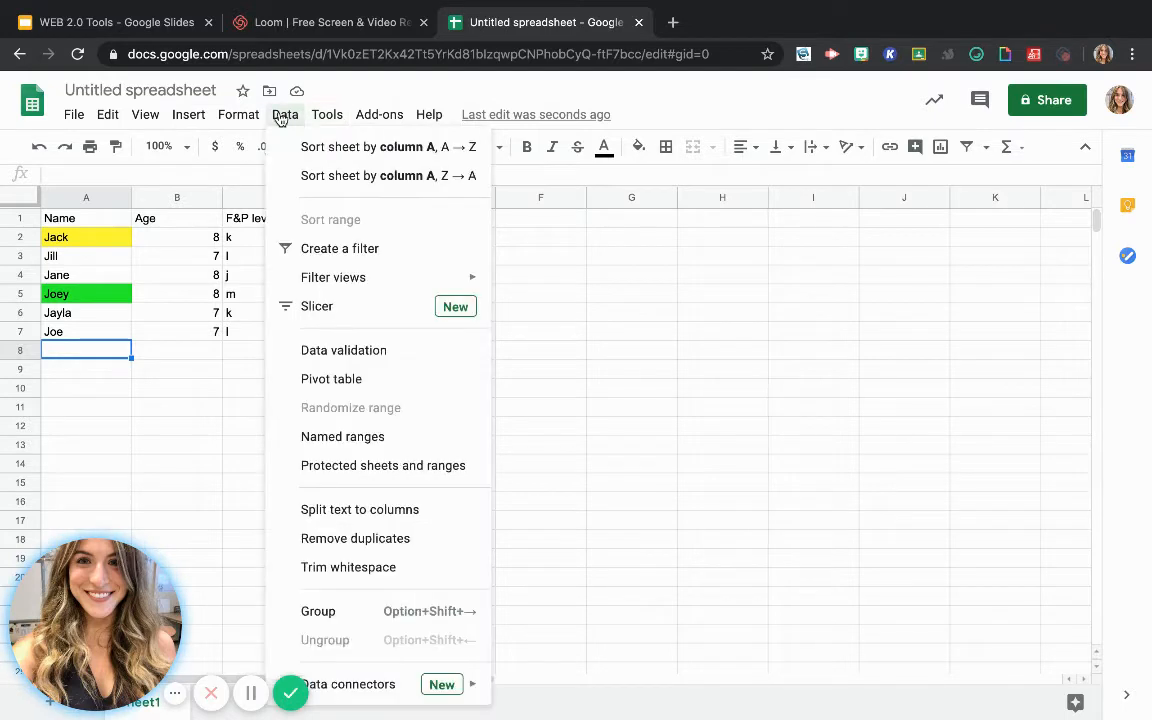
- Try sorting the whole sheet by column A from A to Z, and undo the sort
{"action": "left_click", "coordinate": [97, 219]}
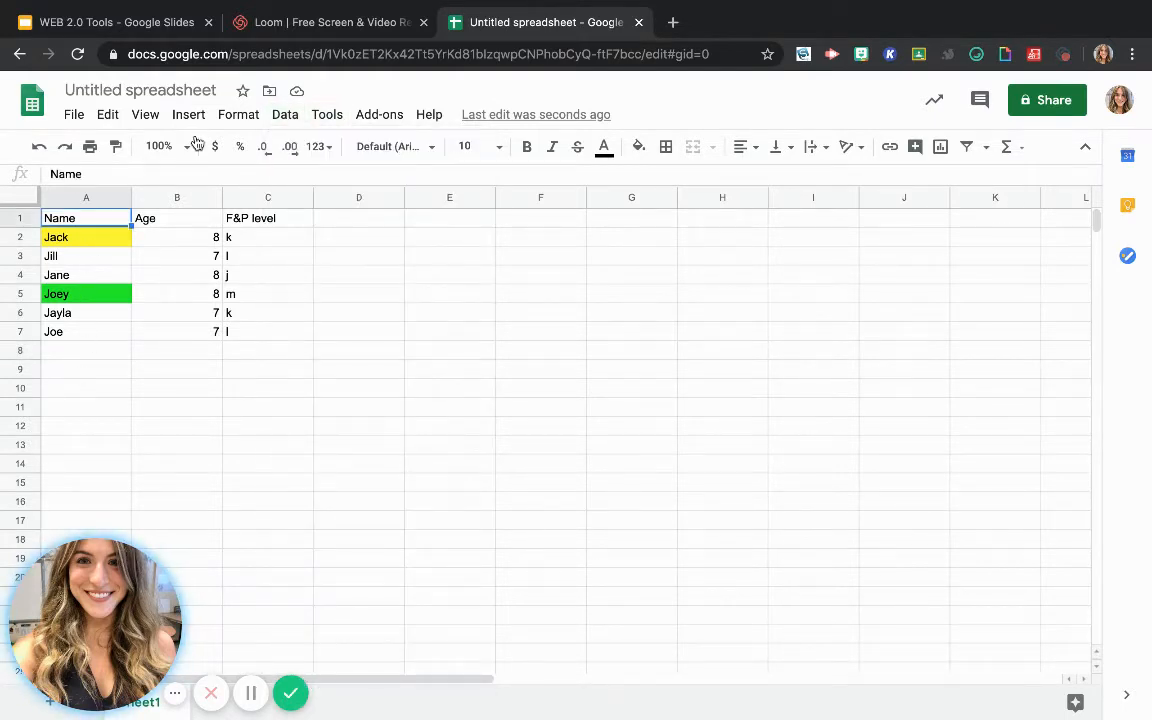
{"action": "left_click", "coordinate": [248, 117]}
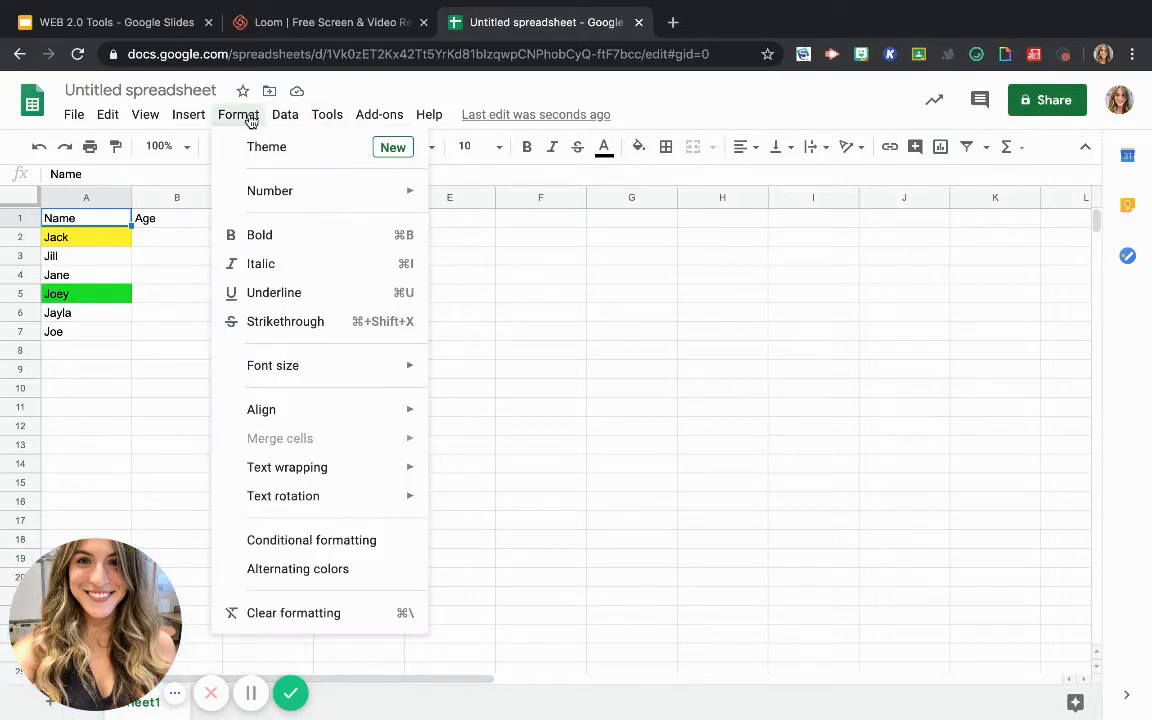
{"action": "mouse_move", "coordinate": [287, 119]}
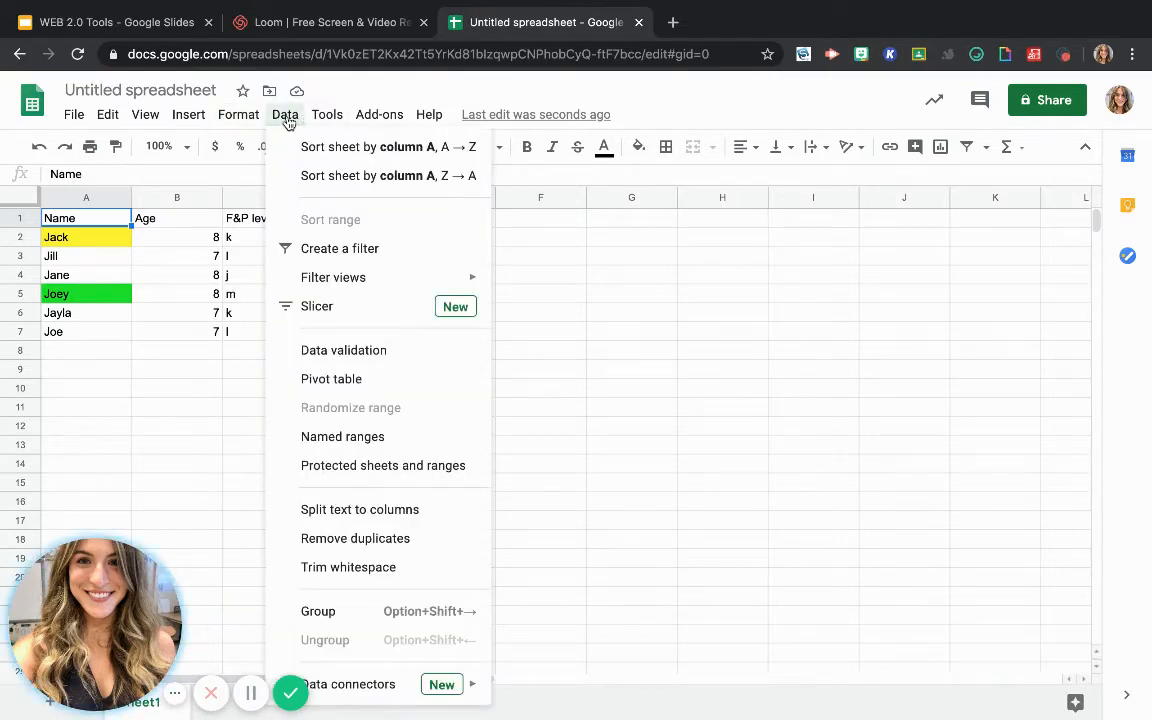
{"action": "left_click", "coordinate": [333, 150]}
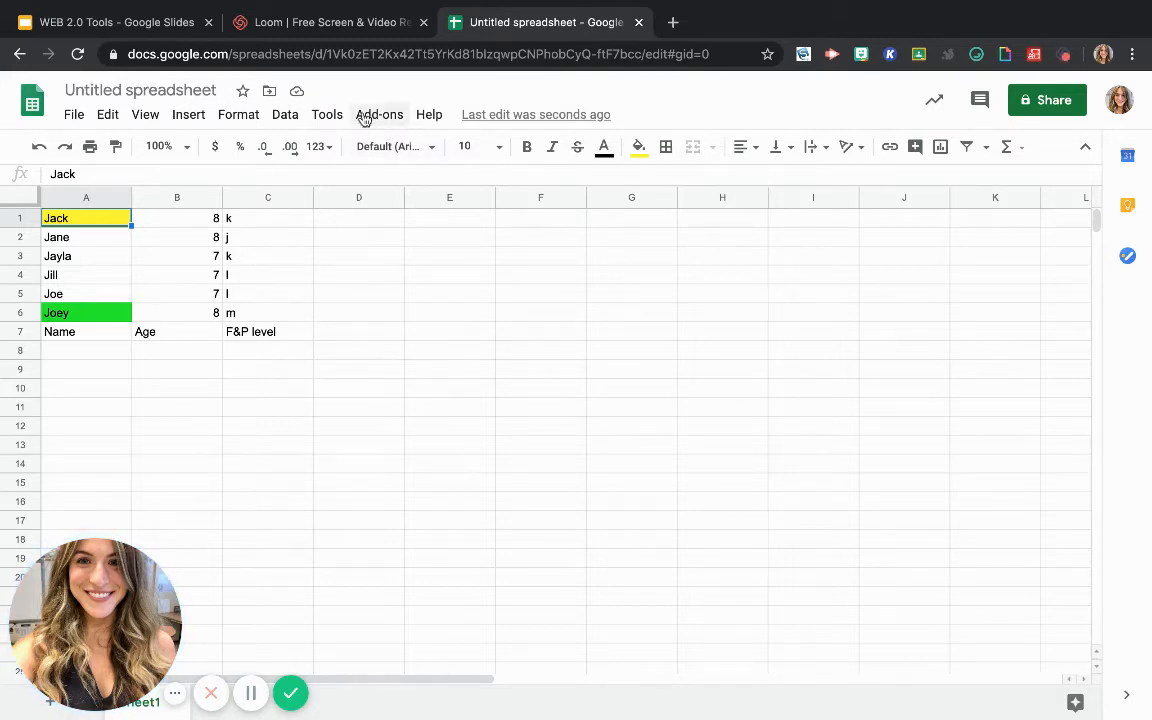
{"action": "left_click", "coordinate": [284, 118]}
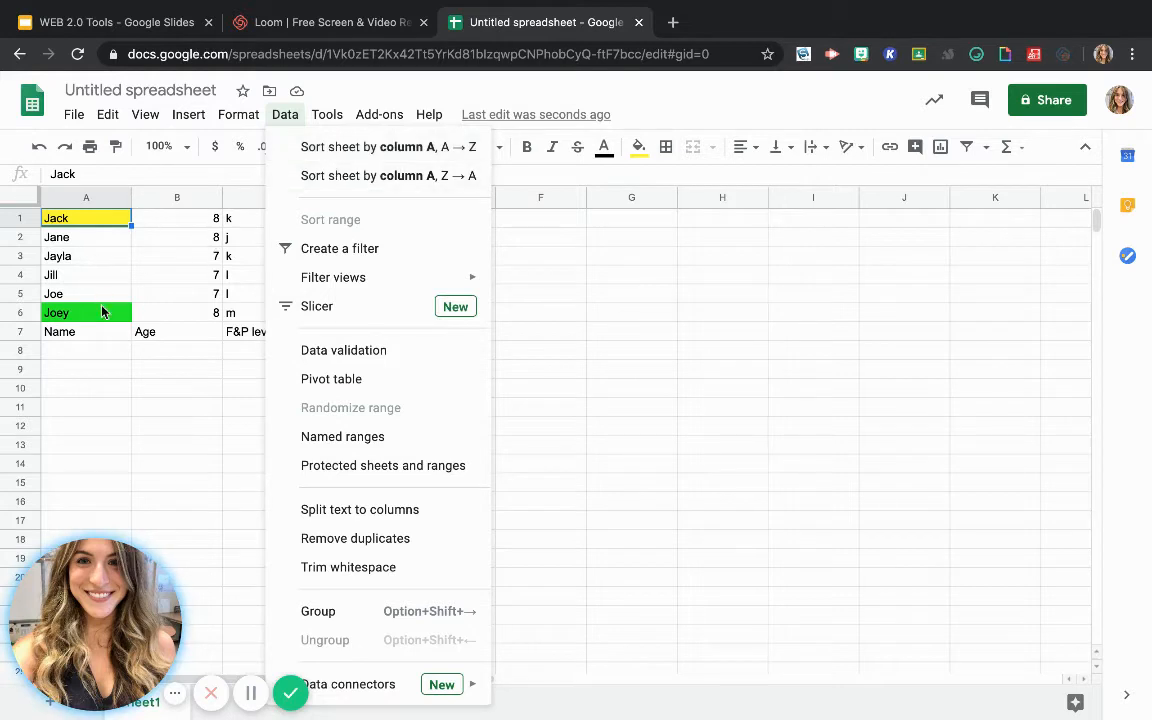
{"action": "left_click", "coordinate": [366, 147]}
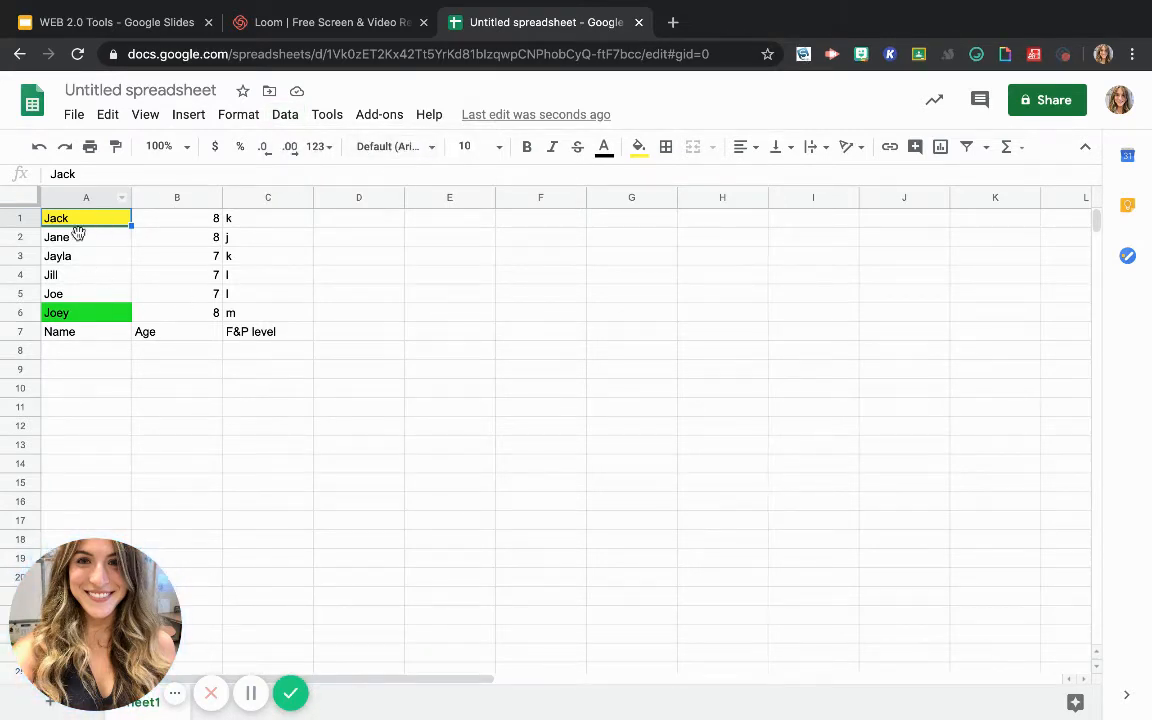
{"action": "left_click", "coordinate": [40, 147]}
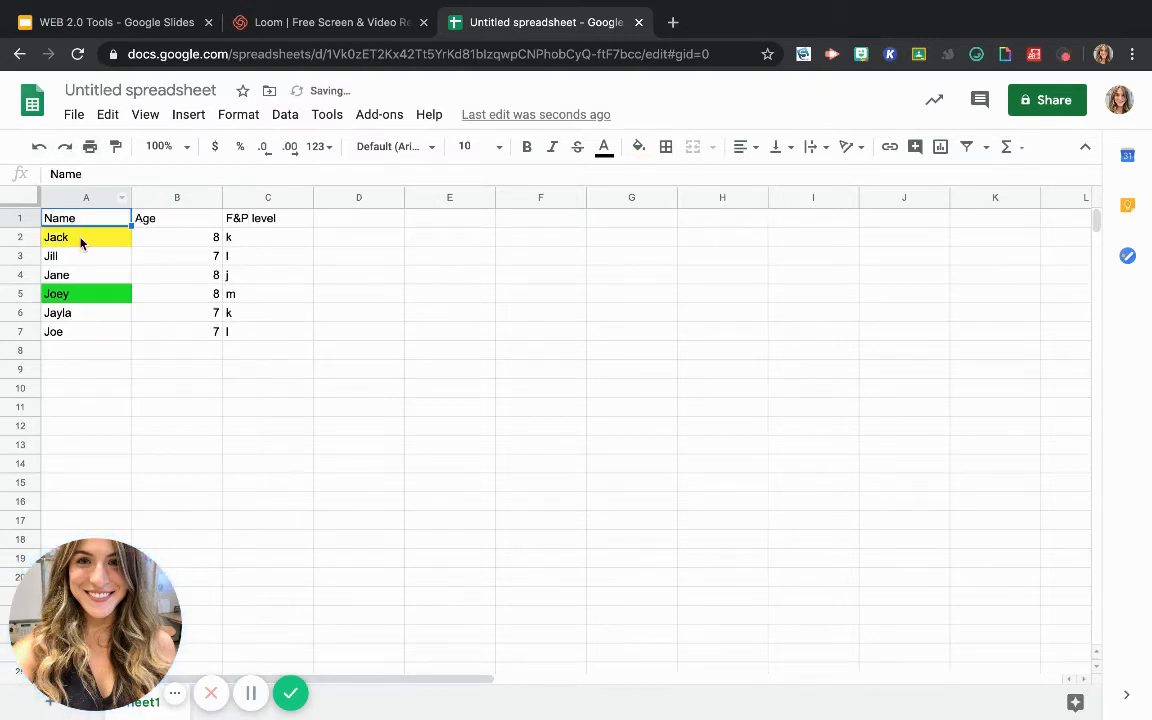
- Check the available add-on and help options, view the Sheets Help article list and close it
{"action": "left_click", "coordinate": [81, 242]}
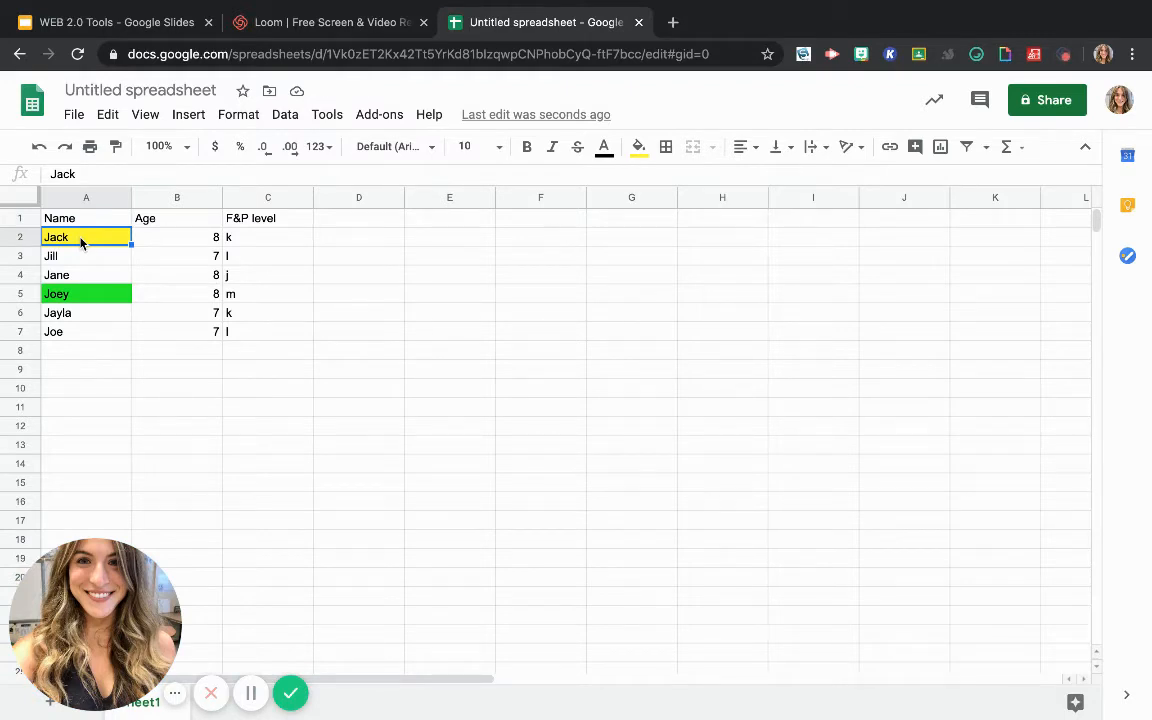
{"action": "left_click", "coordinate": [382, 124]}
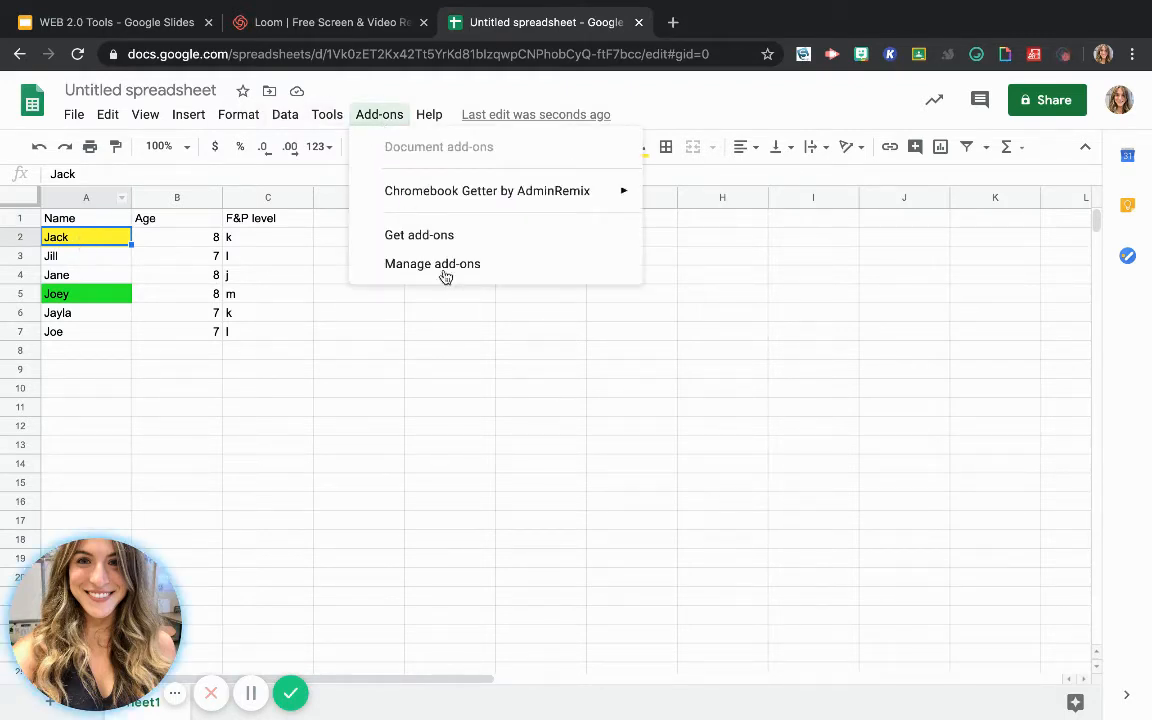
{"action": "left_click", "coordinate": [436, 116]}
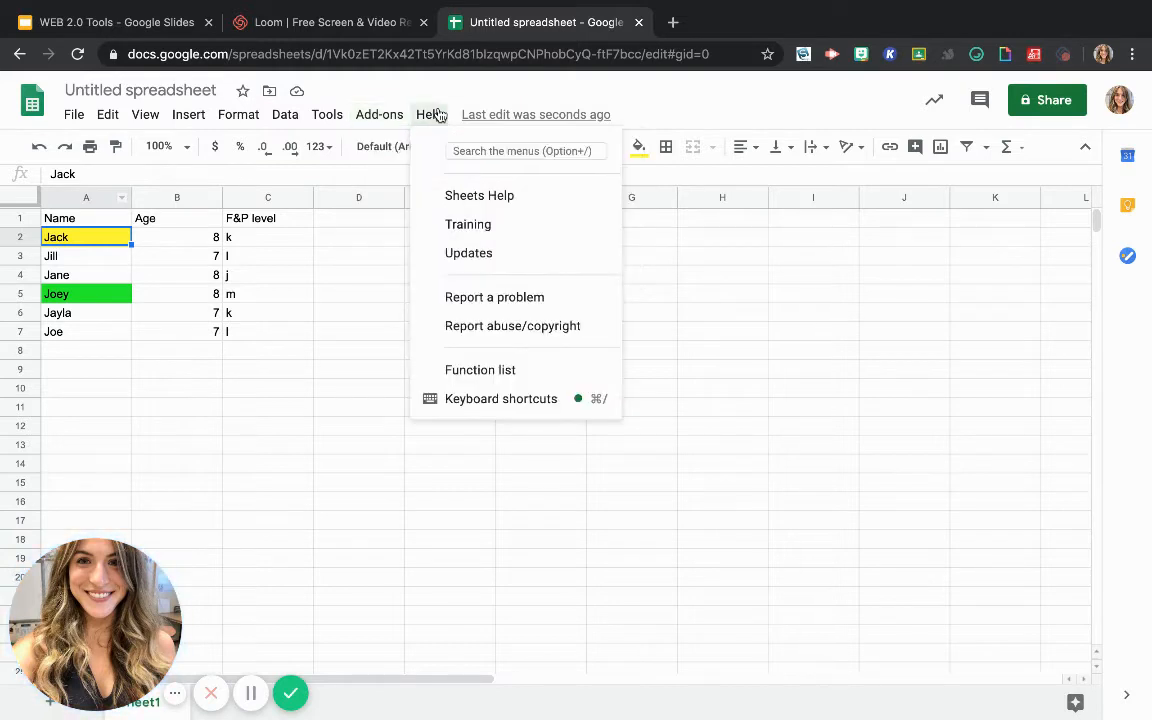
{"action": "left_click", "coordinate": [502, 197]}
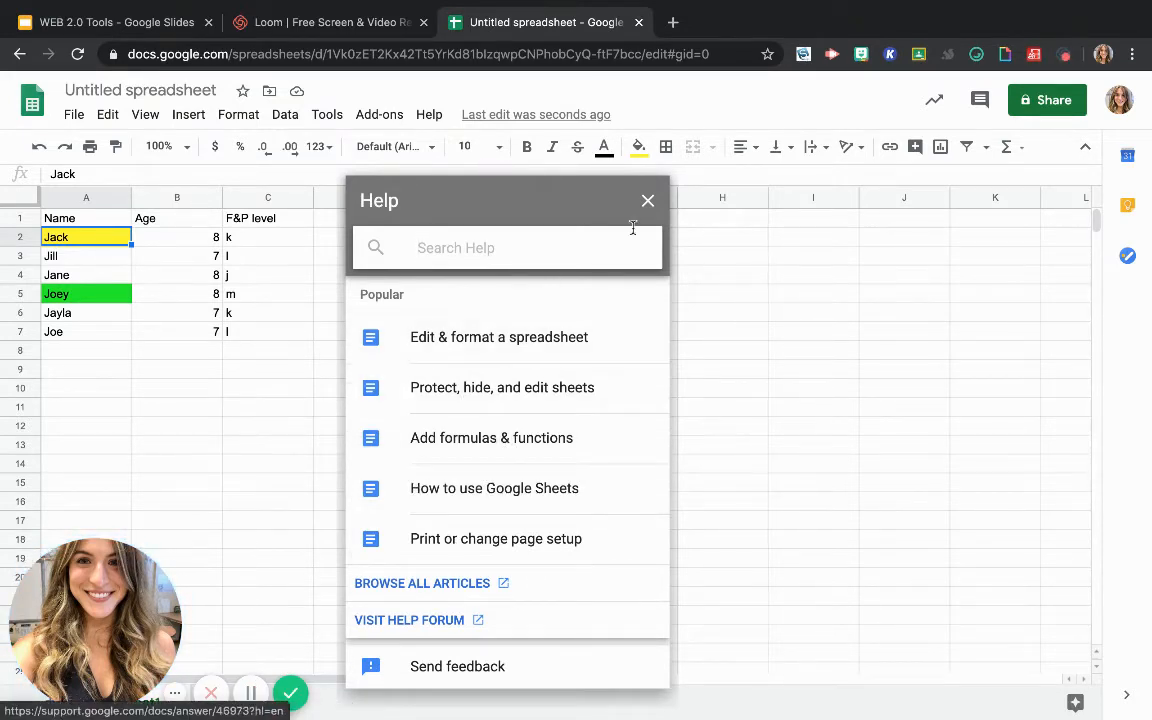
{"action": "left_click", "coordinate": [648, 201]}
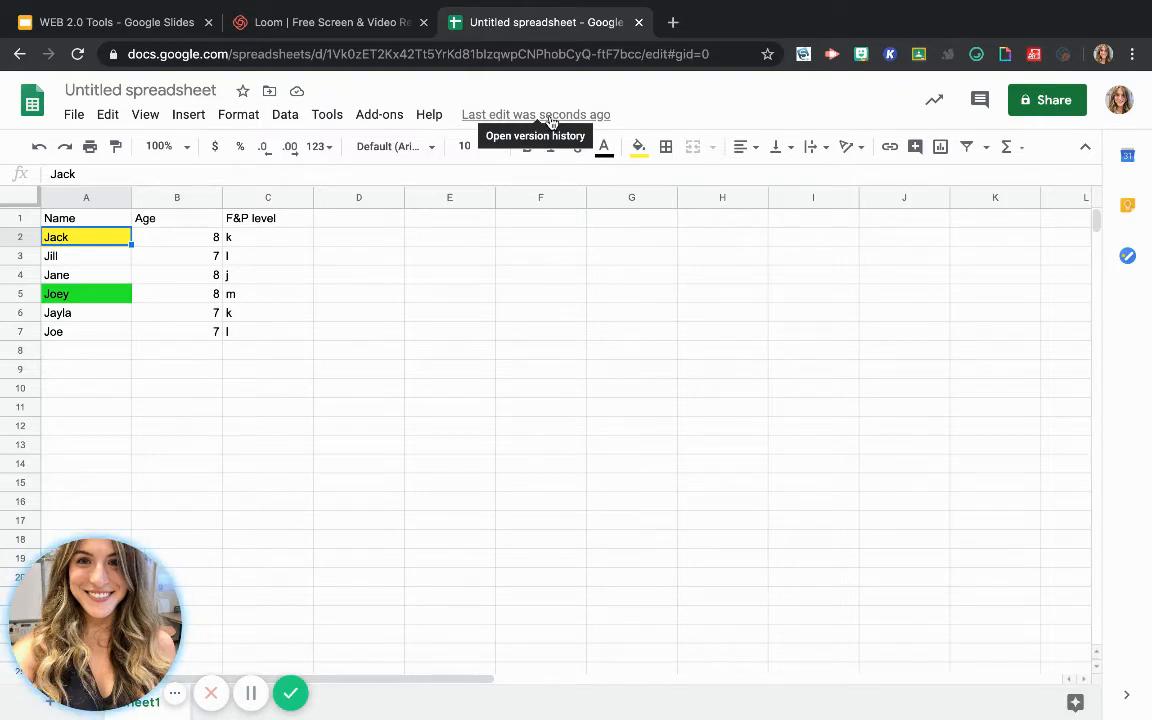
- Rename the spreadsheet as Student Information
{"action": "left_click", "coordinate": [220, 93]}
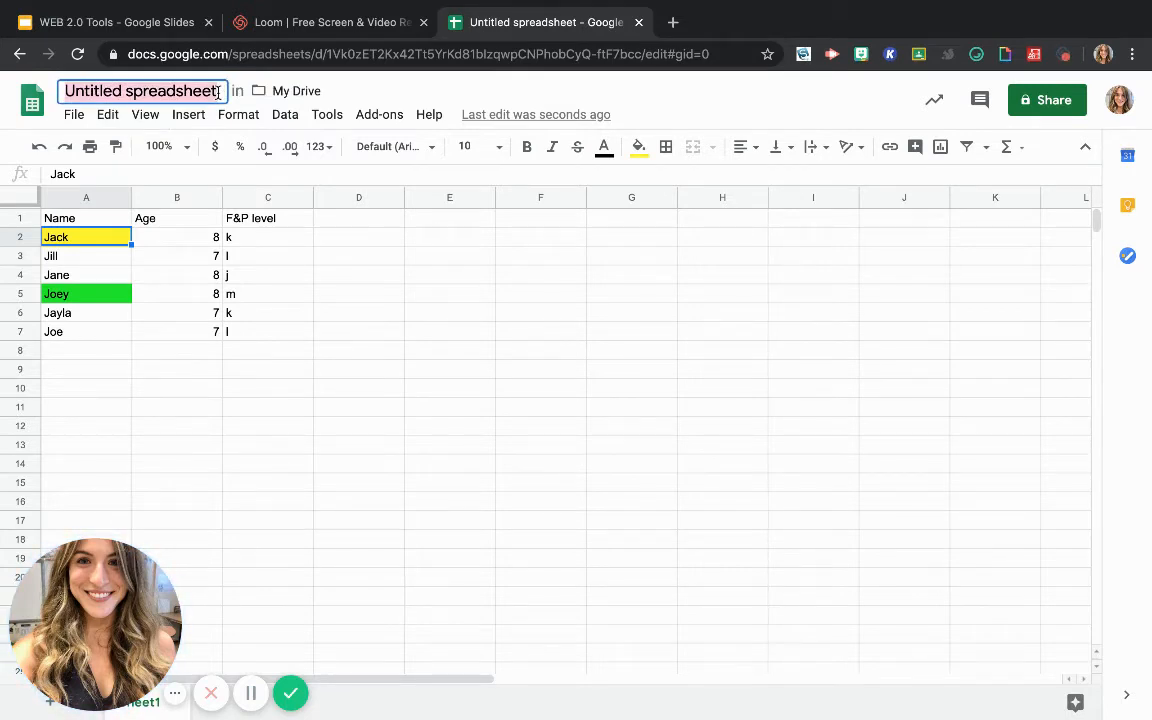
{"action": "type", "text": "Stu"}
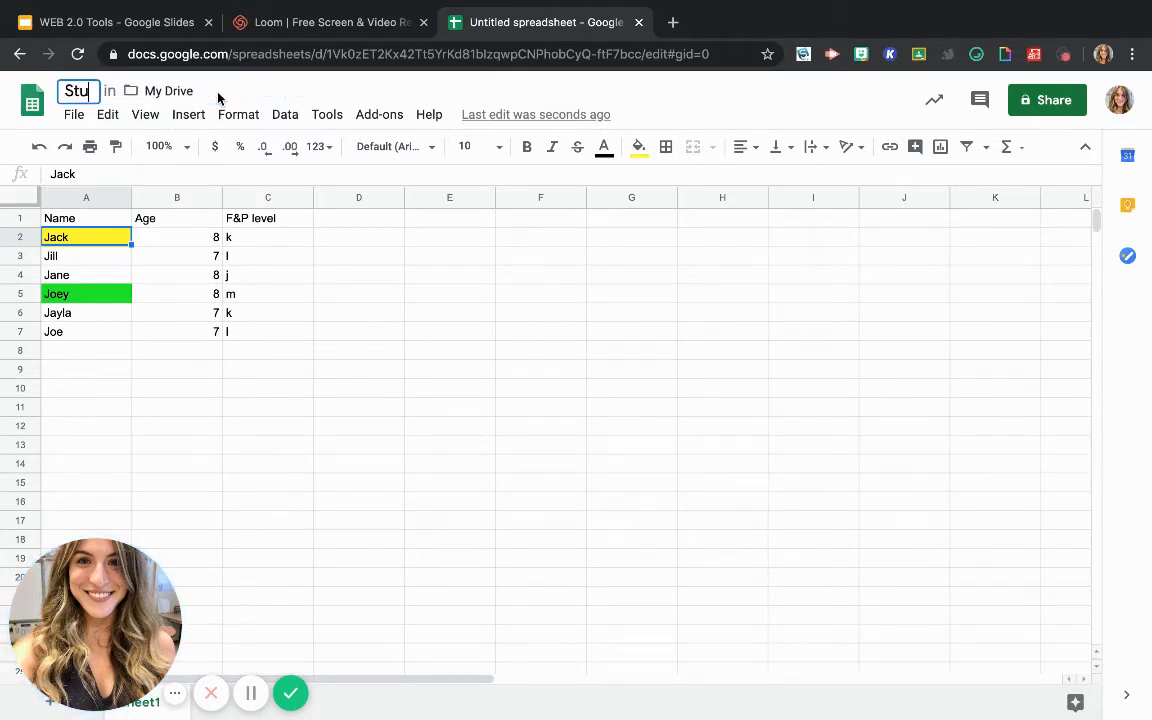
{"action": "type", "text": "dents"}
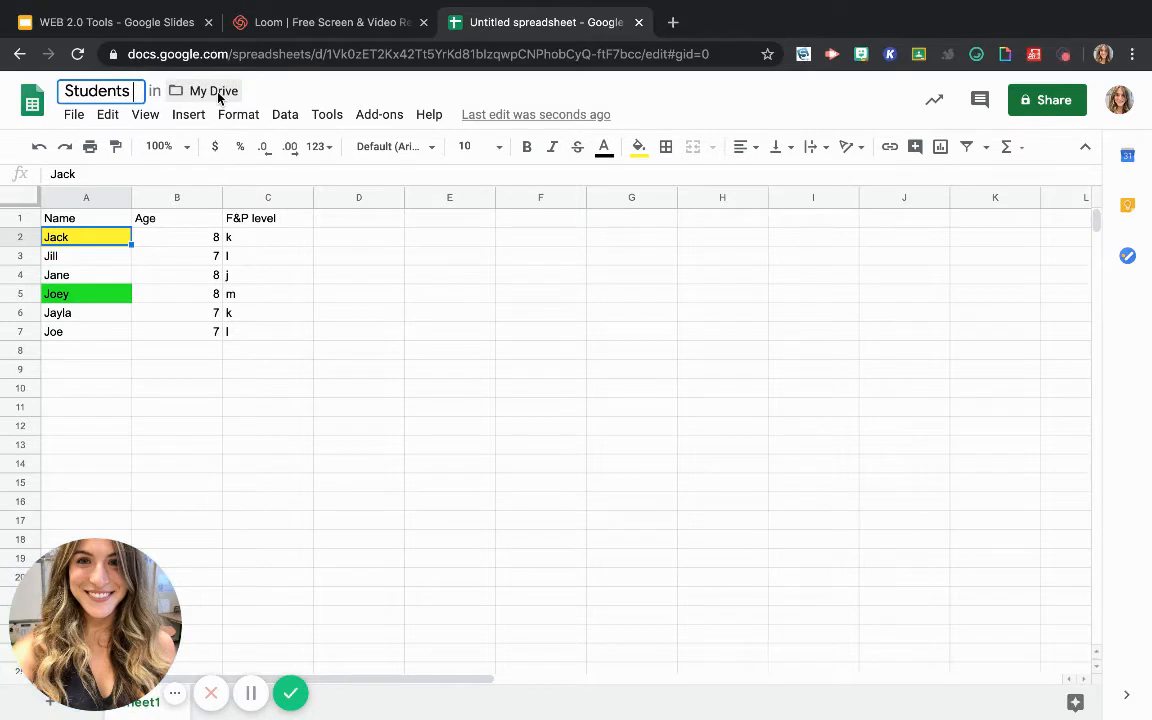
{"action": "key", "text": "BackSpace"}
{"action": "key", "text": "BackSpace"}
{"action": "type", "text": "In"}
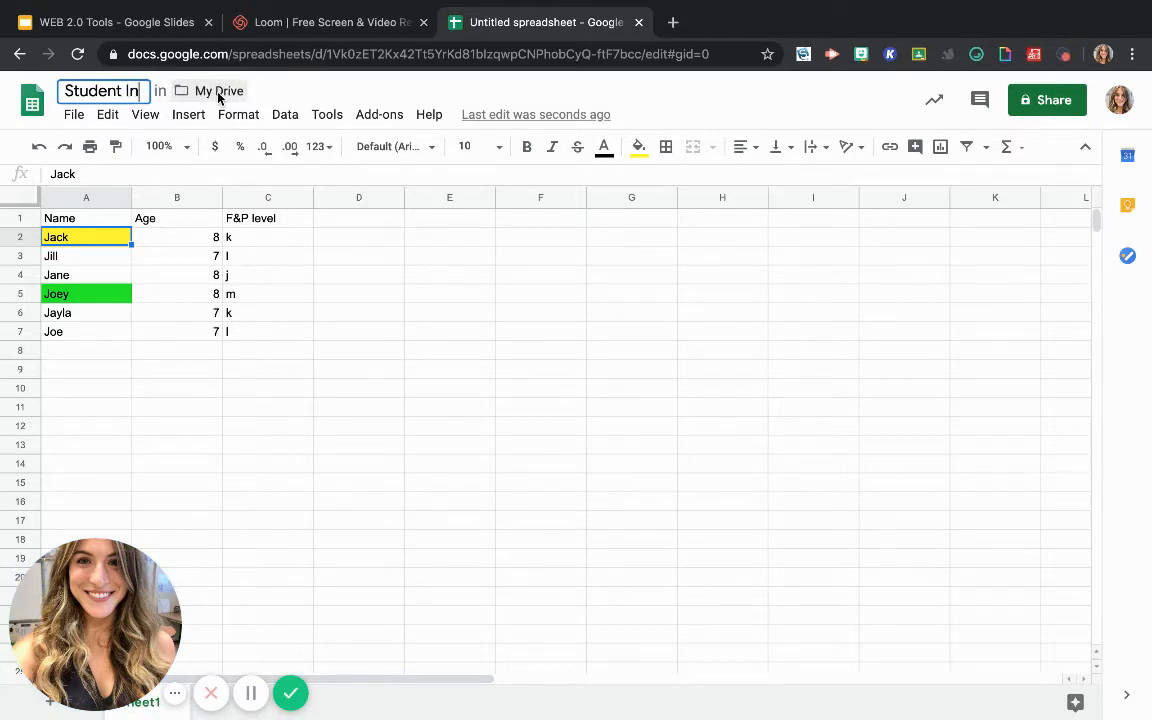
{"action": "type", "text": "formatio"}
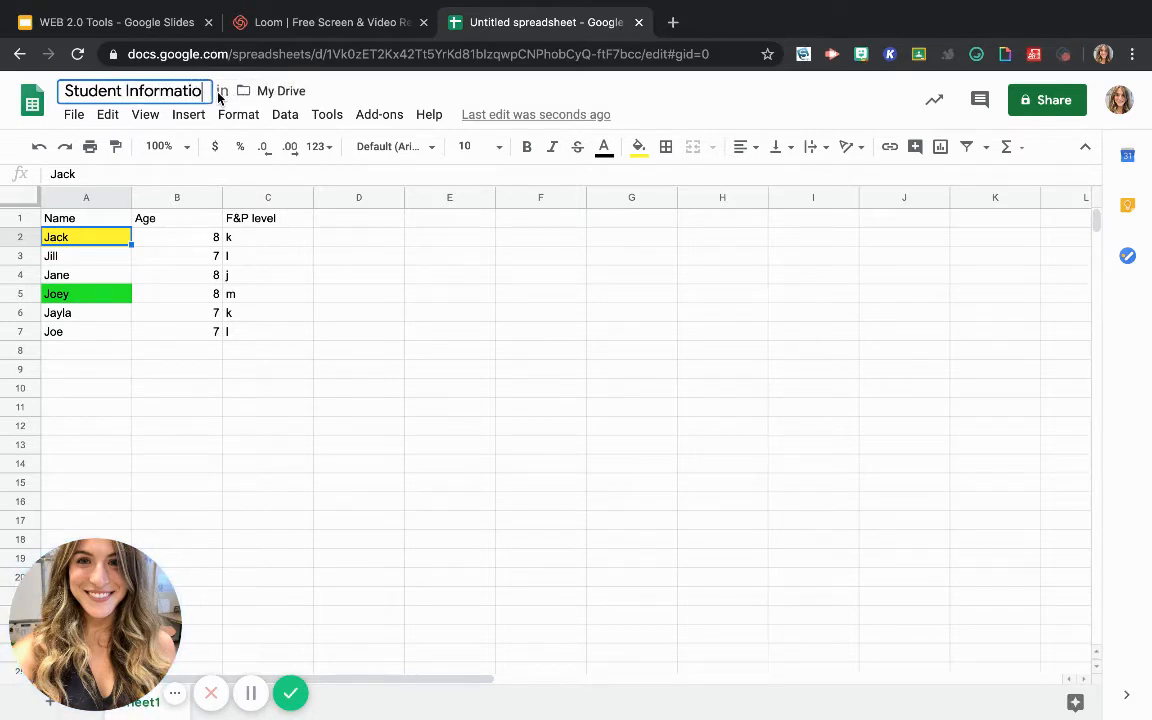
{"action": "type", "text": "n"}
{"action": "key", "text": "Return"}
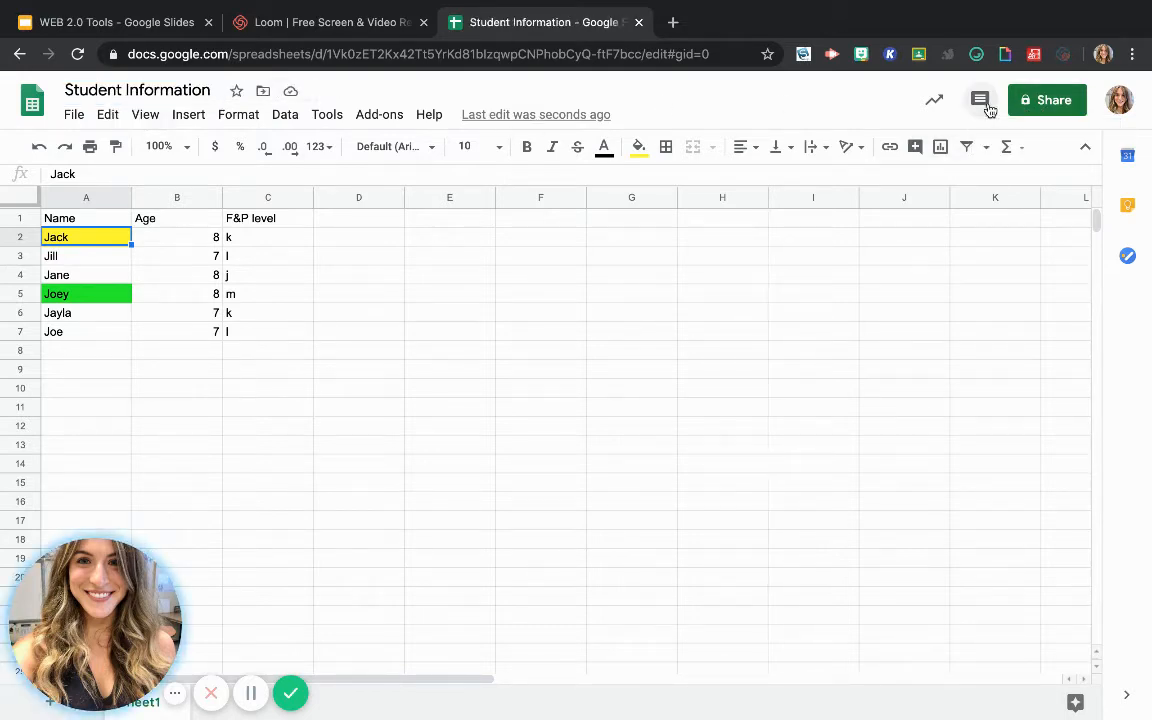
{"action": "mouse_move", "coordinate": [984, 113]}
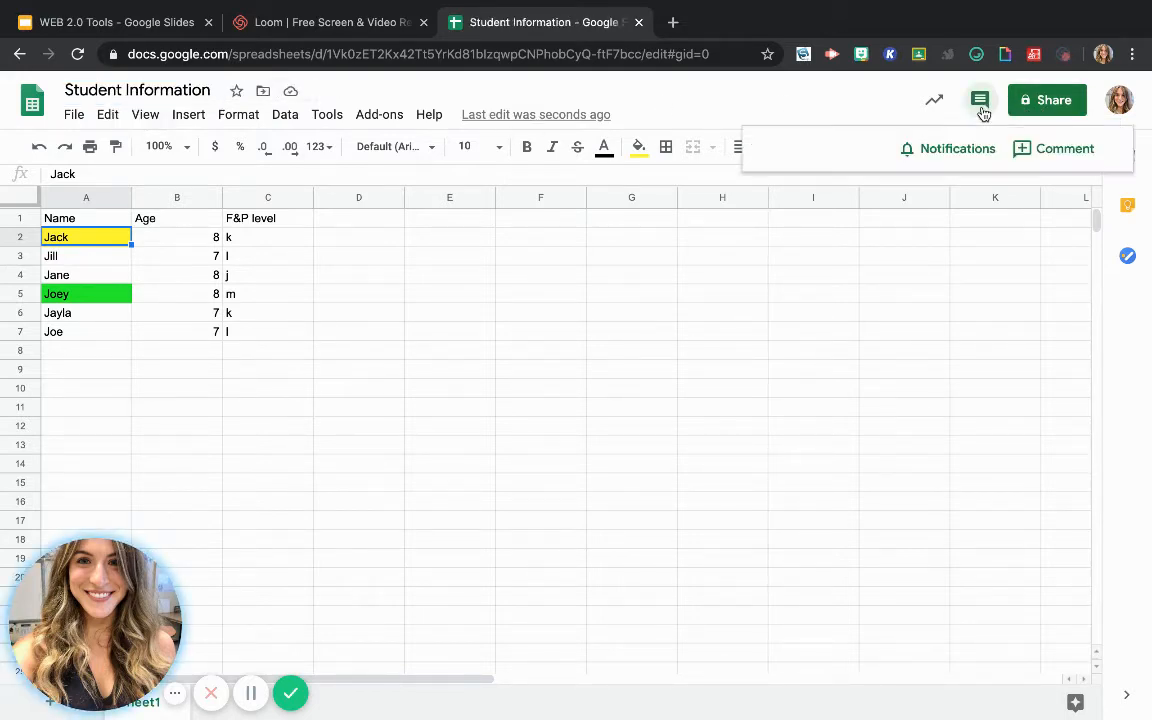
{"action": "left_click", "coordinate": [1021, 148]}
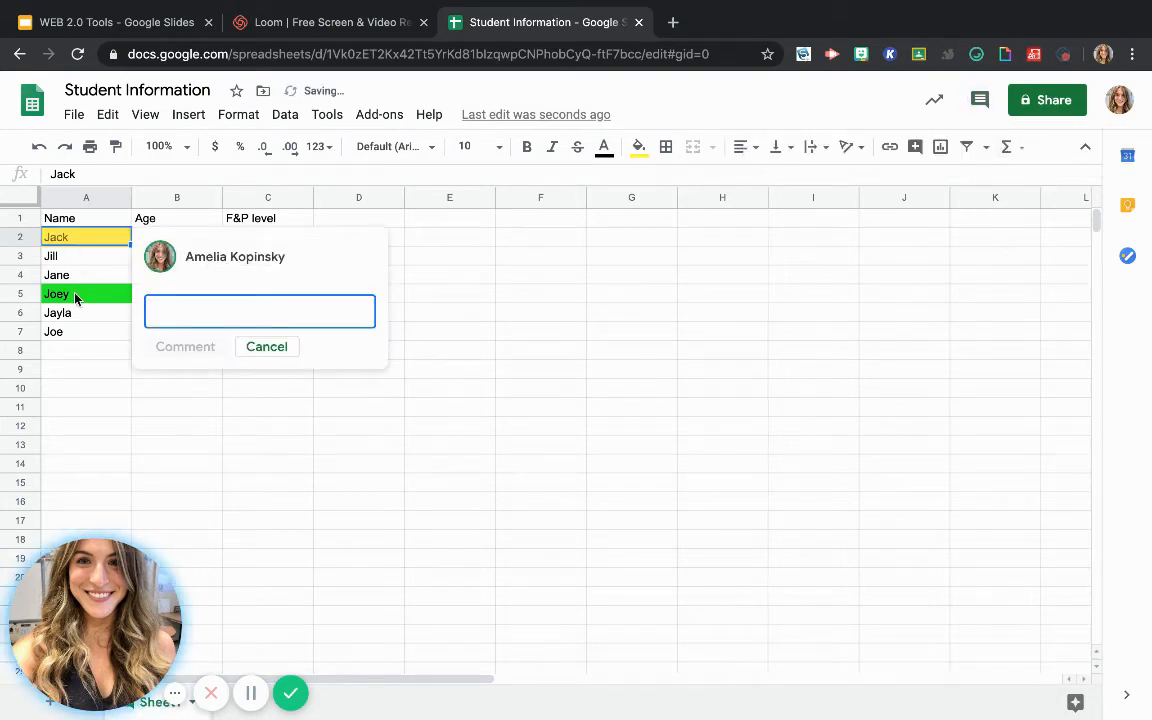
{"action": "left_click", "coordinate": [75, 298]}
- Post the comment "low level" on name cell A2 and mark it as resolved
{"action": "left_click", "coordinate": [101, 245]}
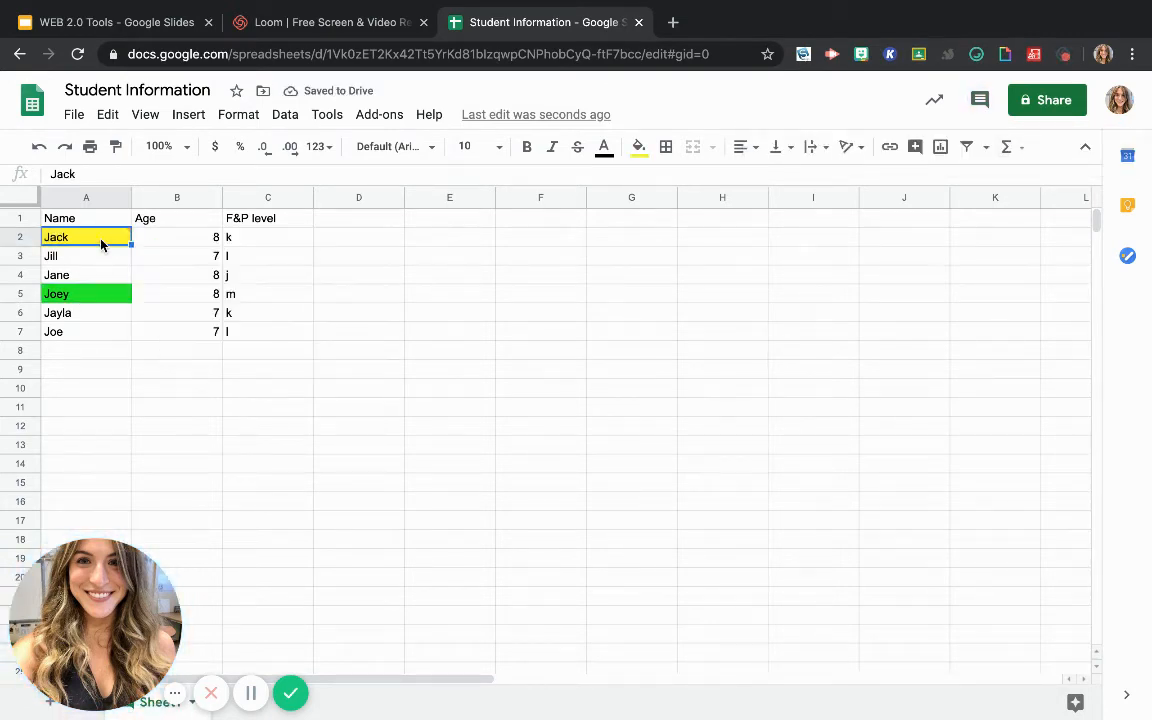
{"action": "mouse_move", "coordinate": [118, 246]}
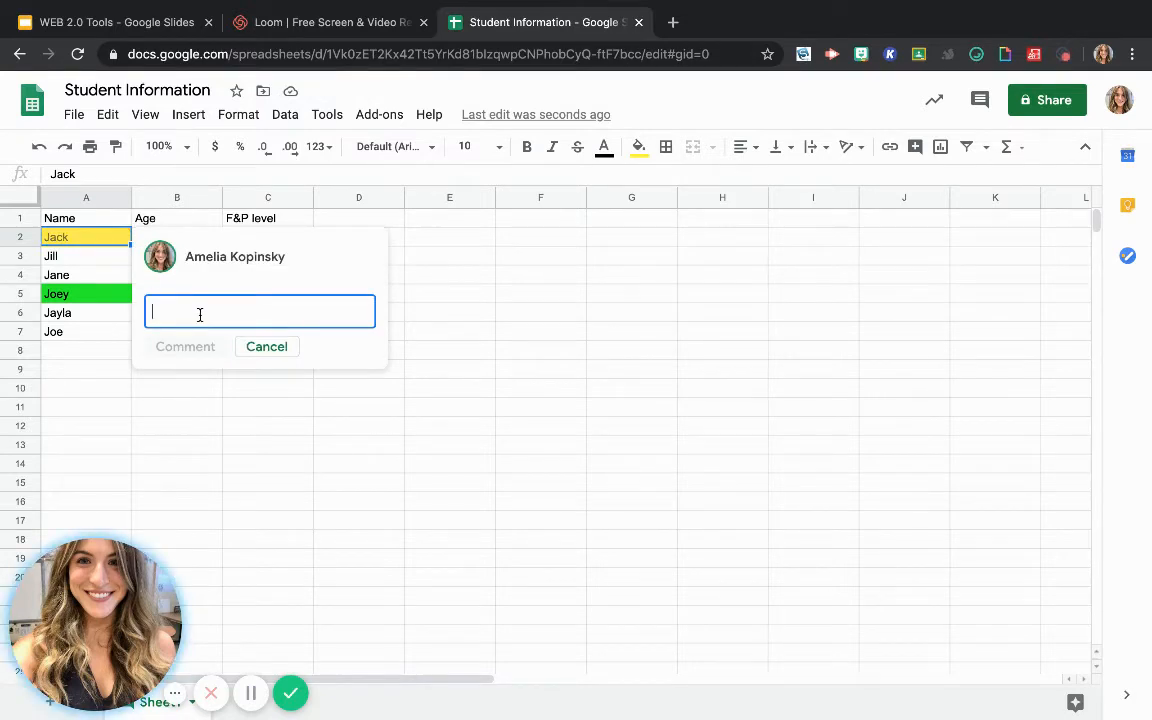
{"action": "type", "text": "low level"}
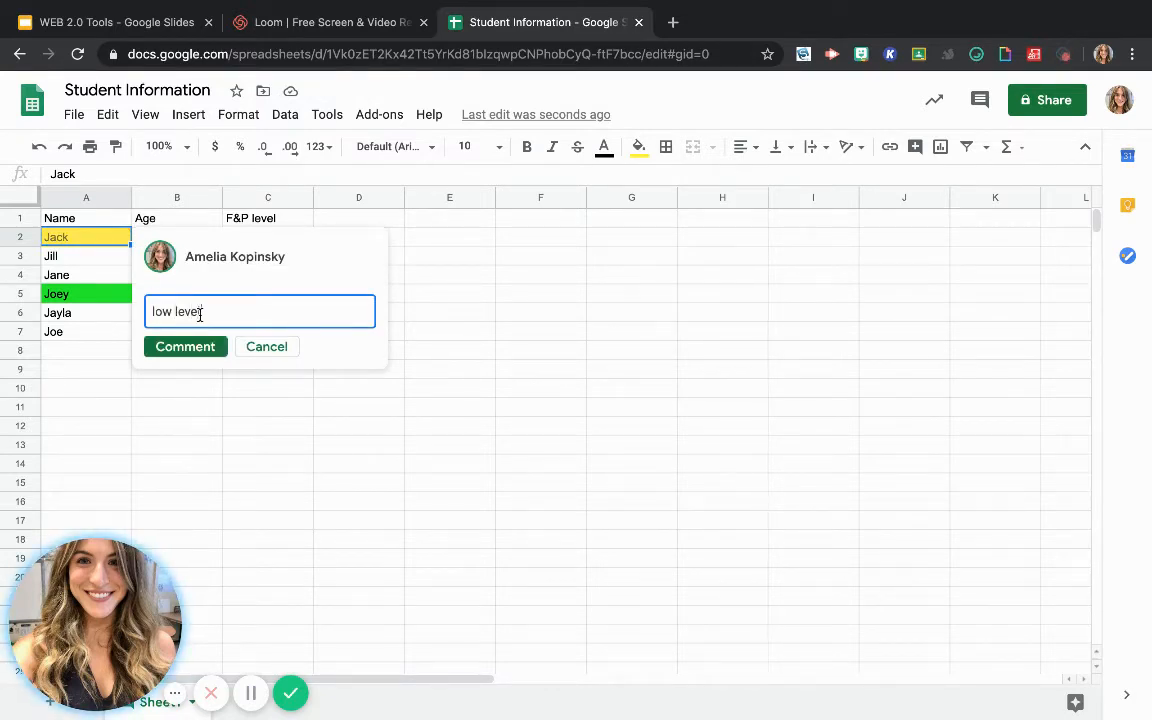
{"action": "left_click", "coordinate": [200, 348]}
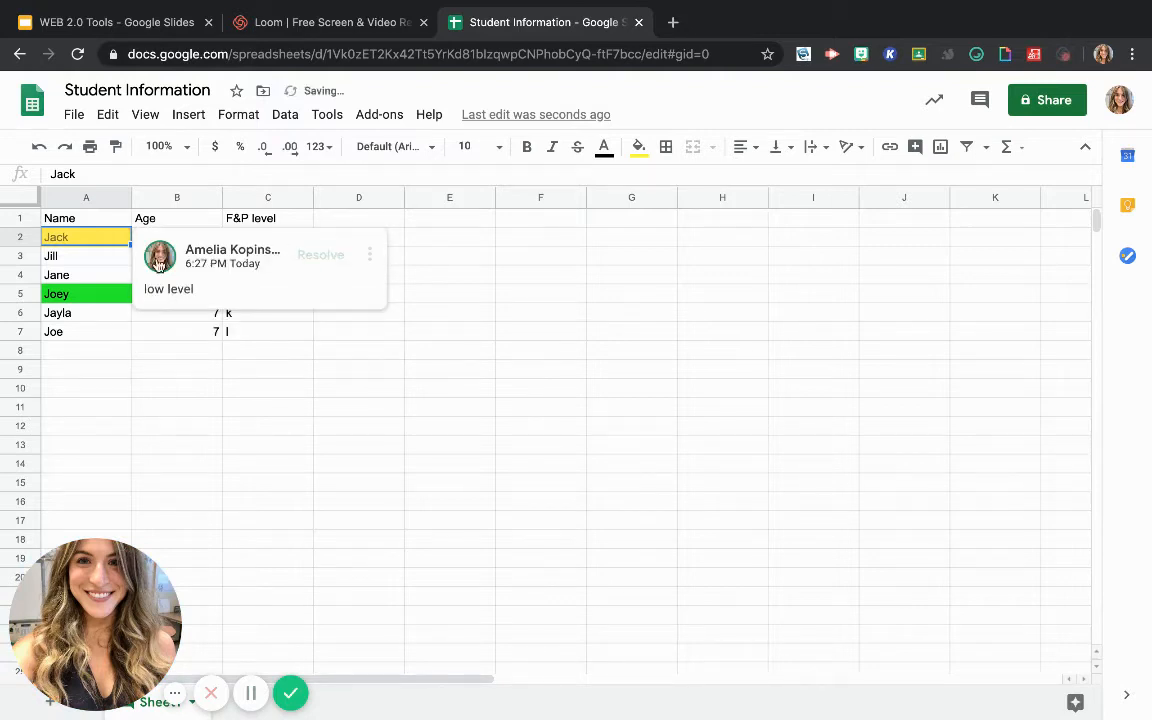
{"action": "left_click", "coordinate": [326, 257]}
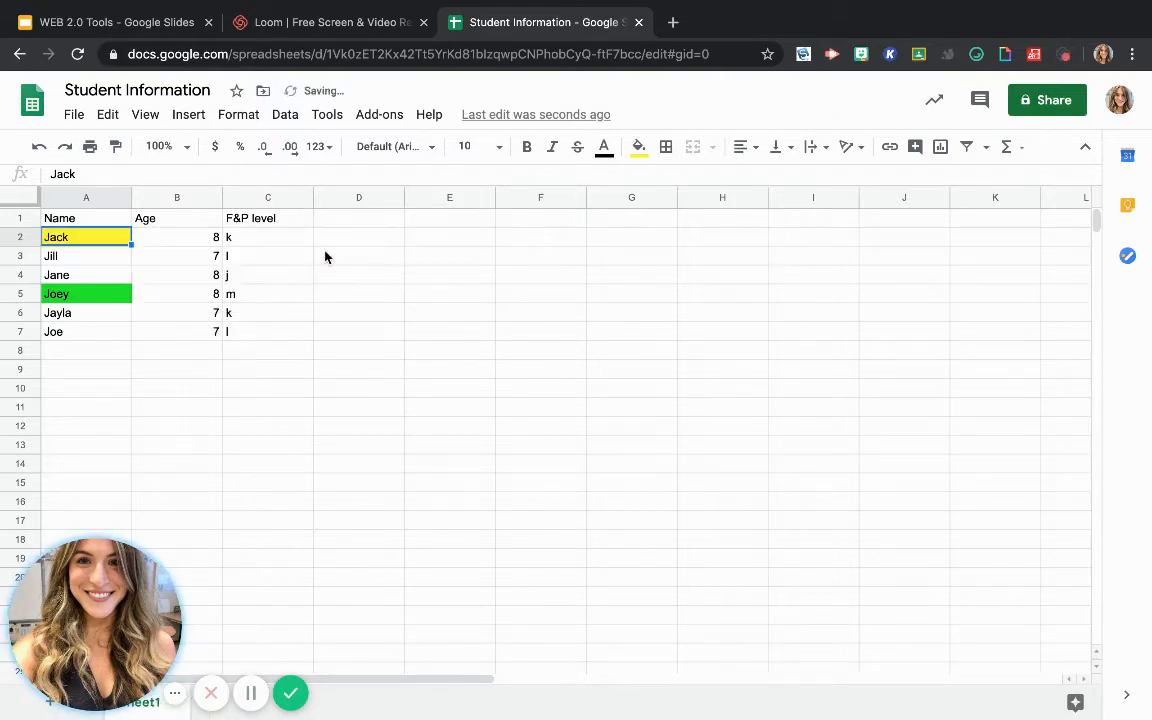
- Insert a chart of the students' names and ages, and look through the available chart types
{"action": "left_click", "coordinate": [941, 147]}
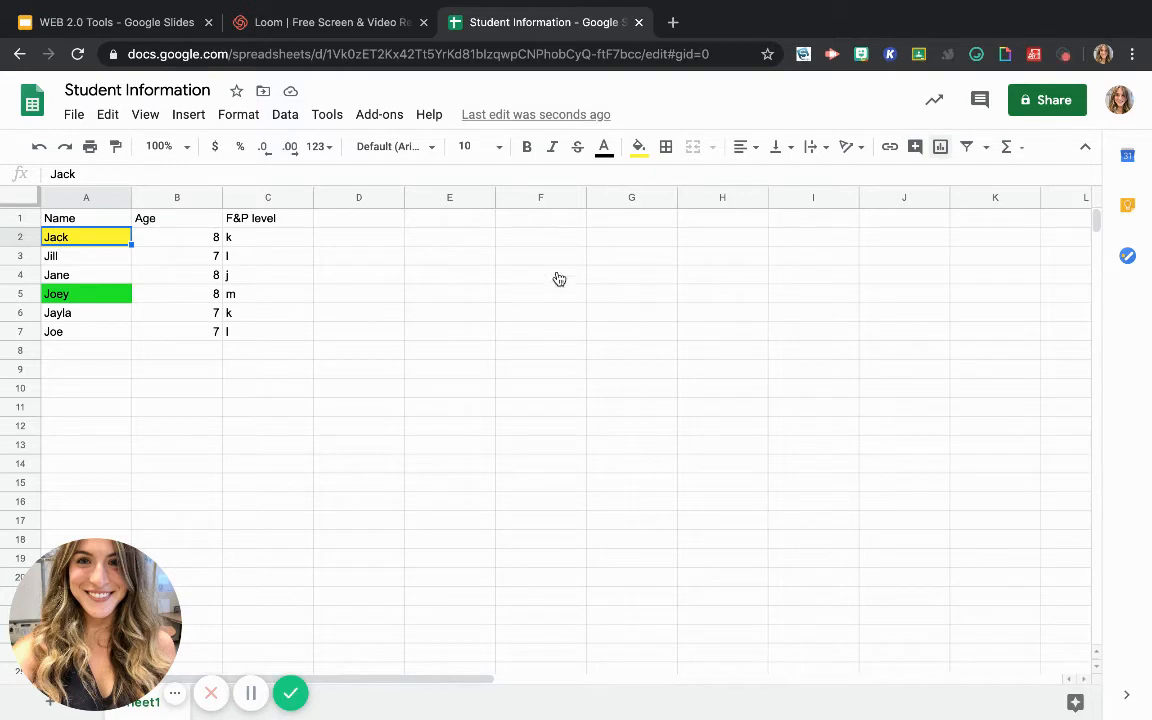
{"action": "left_click", "coordinate": [942, 150]}
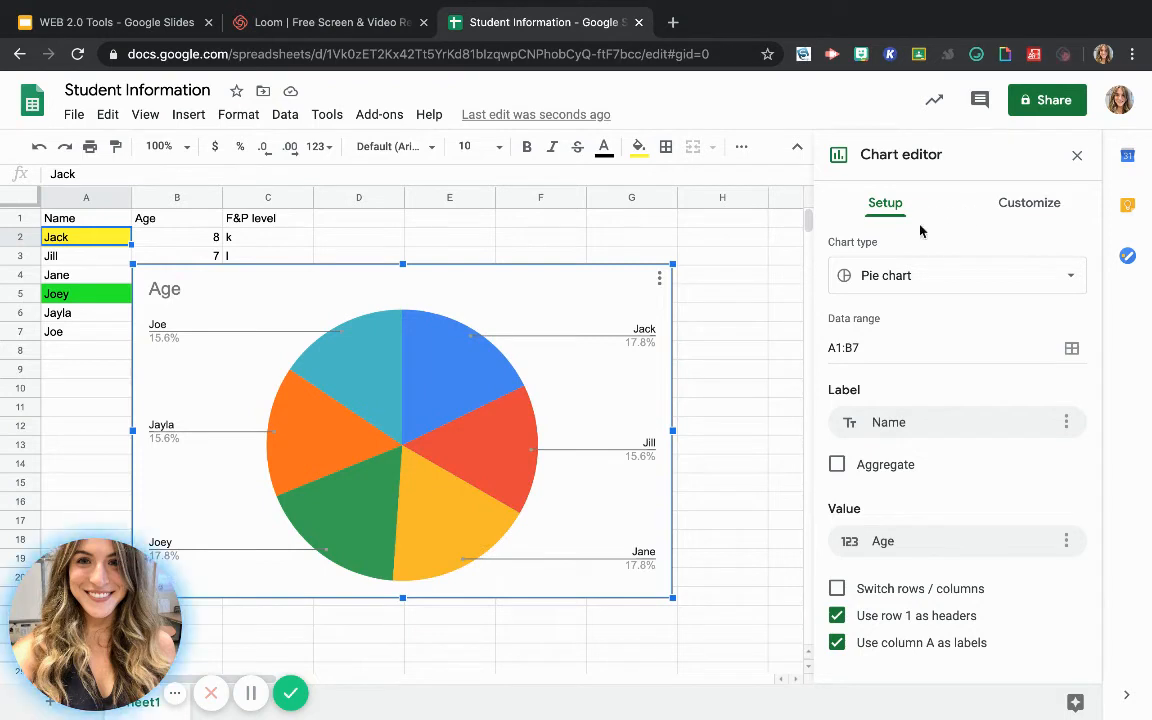
{"action": "left_click", "coordinate": [945, 289]}
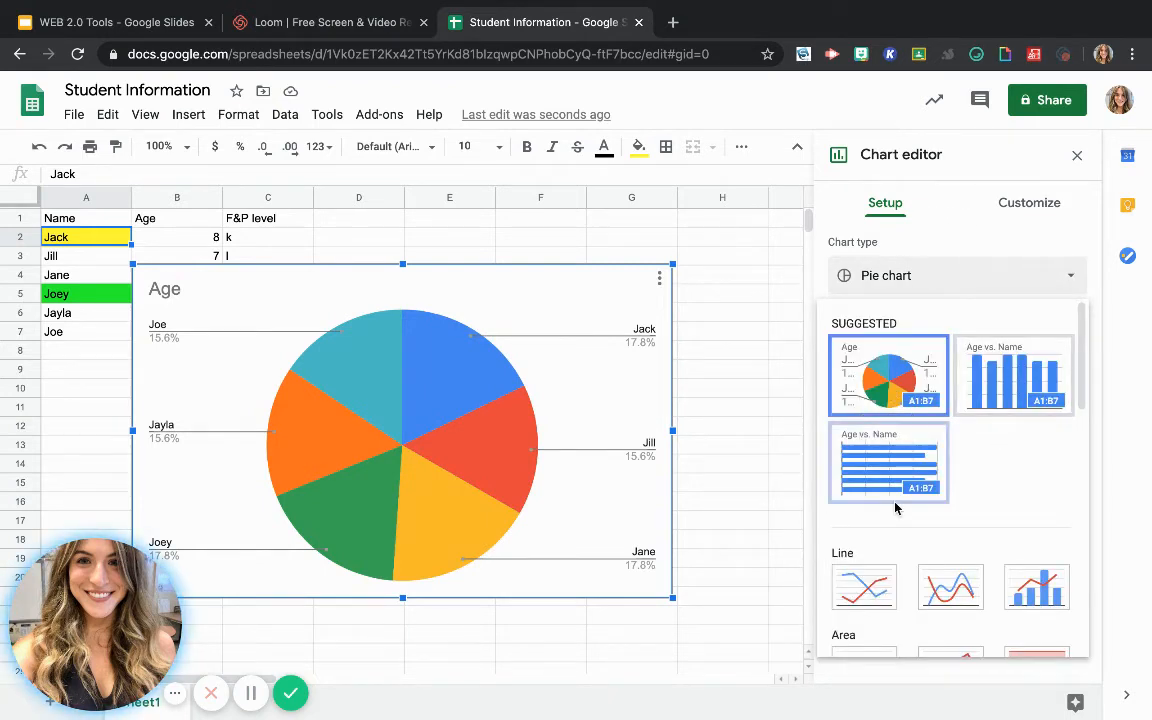
{"action": "scroll", "coordinate": [890, 500], "scroll_direction": "down", "scroll_amount": 2}
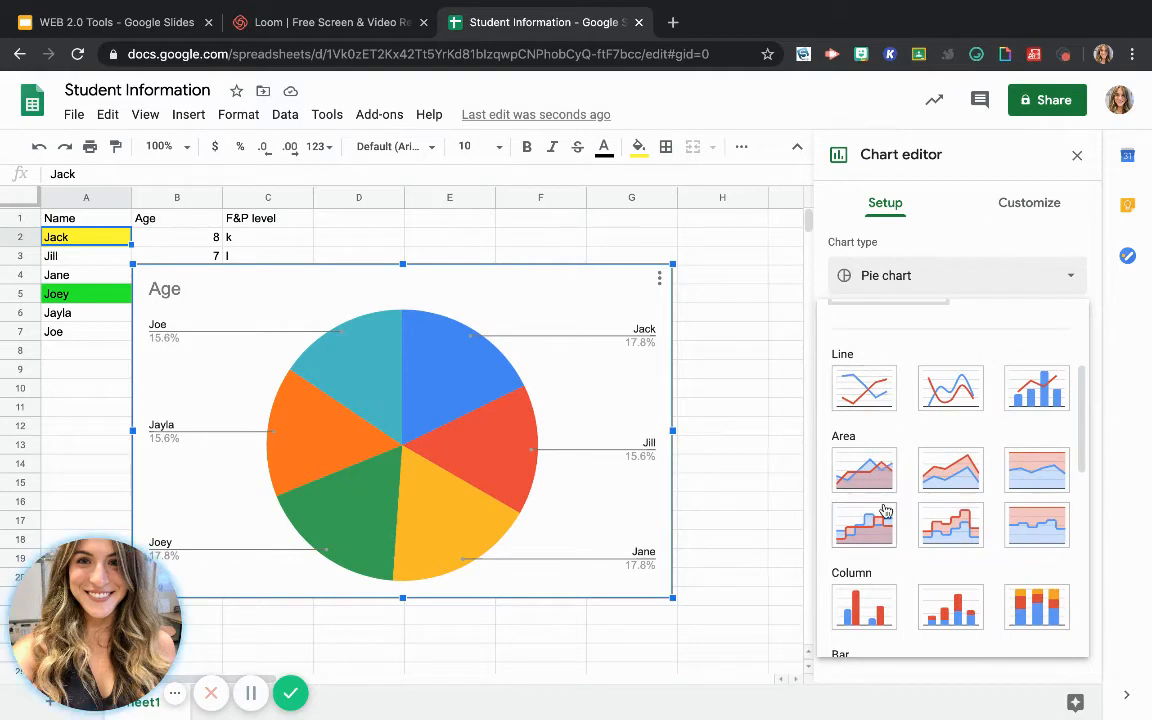
{"action": "scroll", "coordinate": [882, 510], "scroll_direction": "down", "scroll_amount": 3}
{"action": "scroll", "coordinate": [884, 510], "scroll_direction": "down", "scroll_amount": 1}
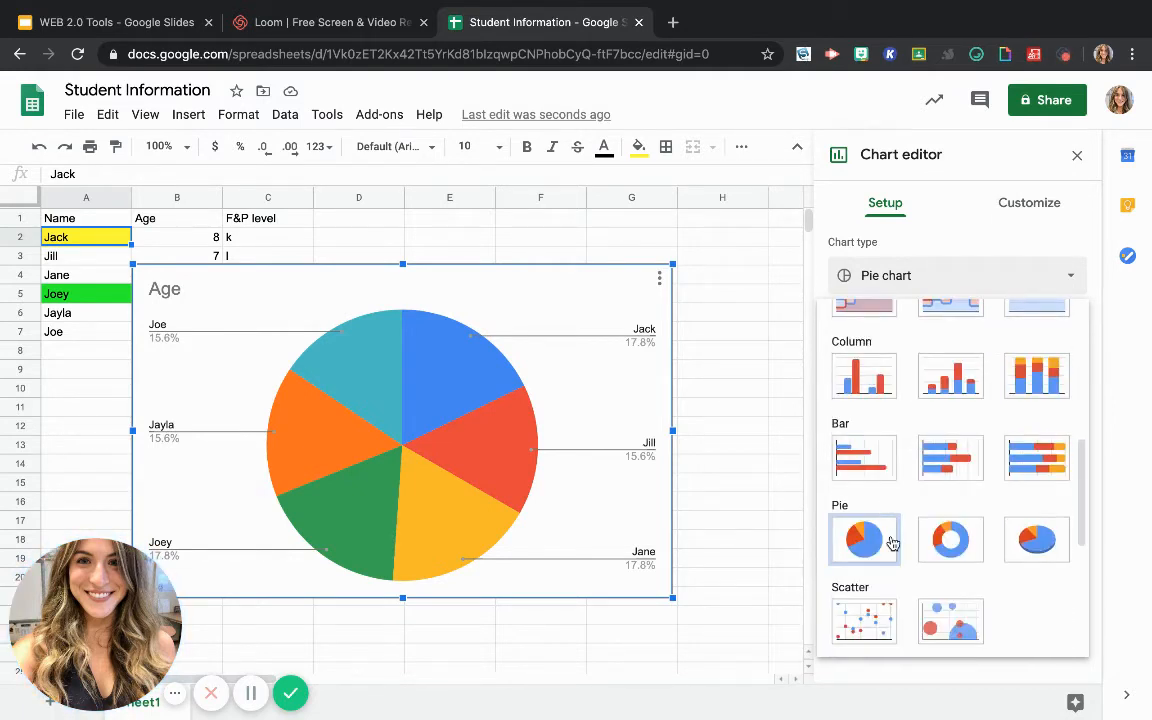
{"action": "scroll", "coordinate": [890, 556], "scroll_direction": "down", "scroll_amount": 2}
{"action": "scroll", "coordinate": [912, 578], "scroll_direction": "down", "scroll_amount": 2}
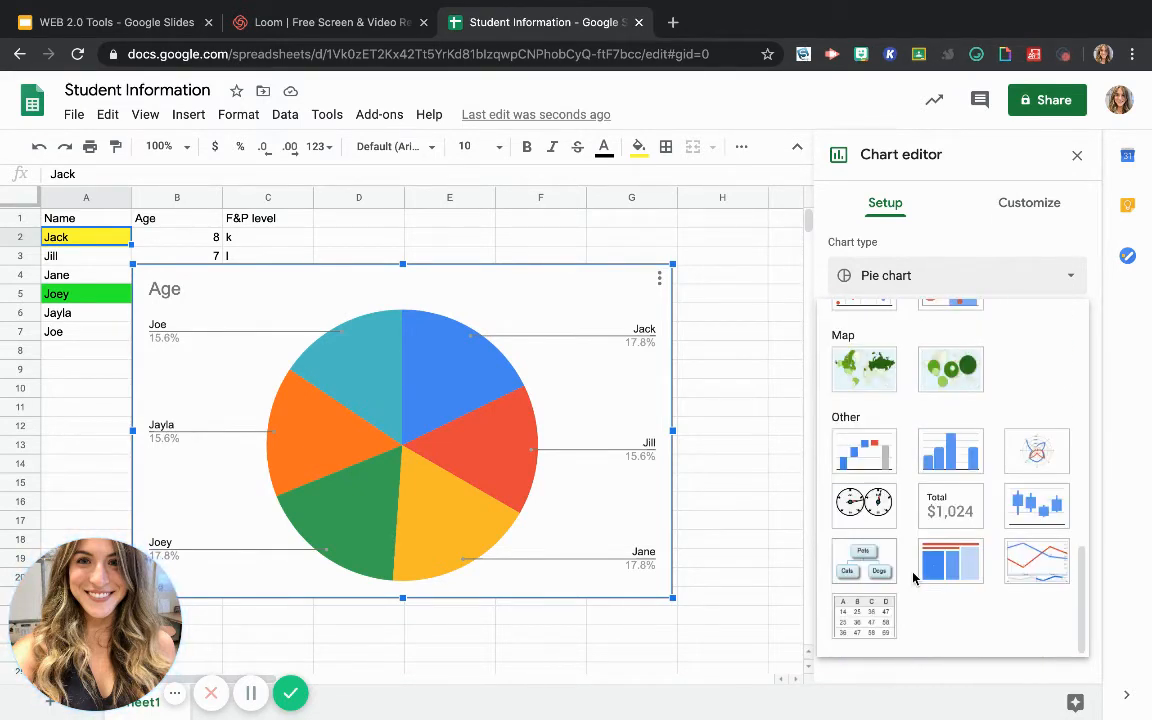
{"action": "scroll", "coordinate": [913, 578], "scroll_direction": "up", "scroll_amount": 7}
- Style the pie chart with a black border, the maximized layout and the 3D option
{"action": "left_click", "coordinate": [1037, 201]}
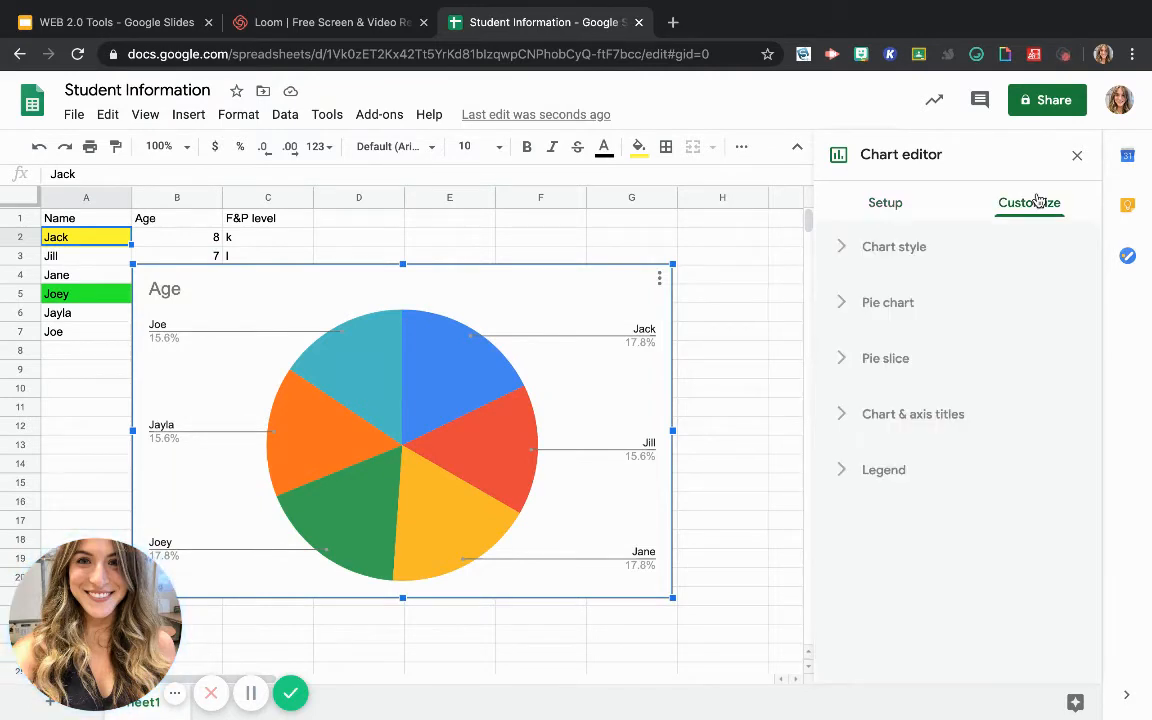
{"action": "left_click", "coordinate": [903, 248]}
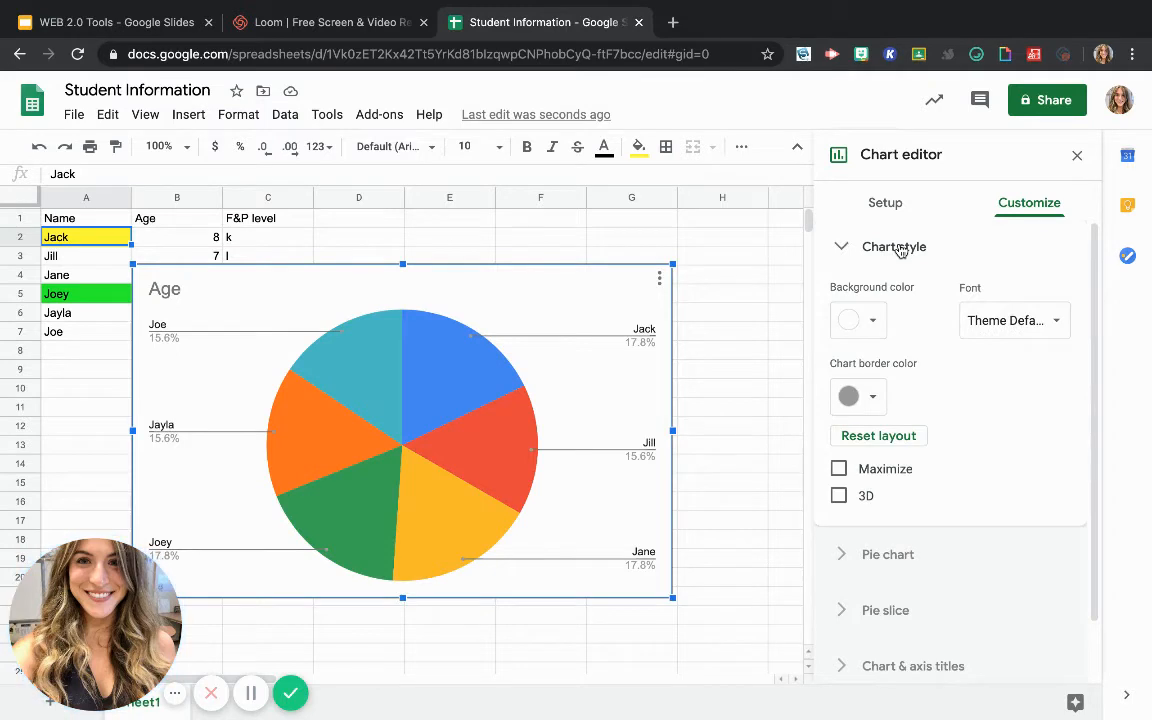
{"action": "left_click", "coordinate": [864, 402]}
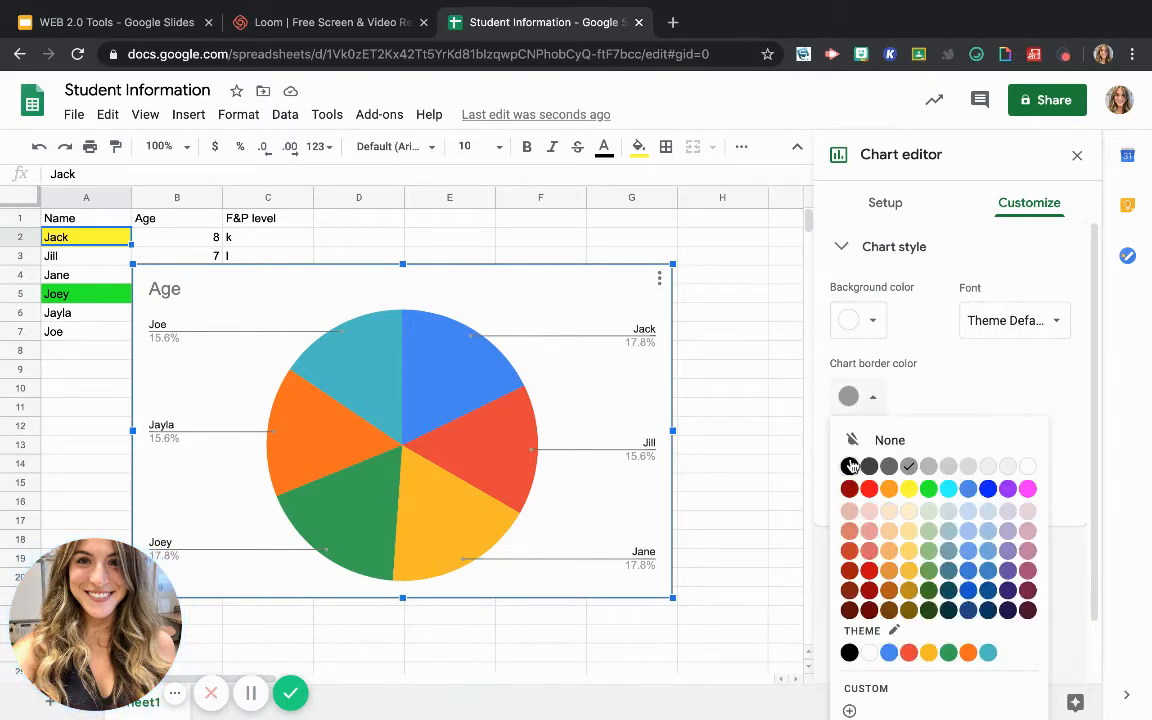
{"action": "left_click", "coordinate": [849, 466]}
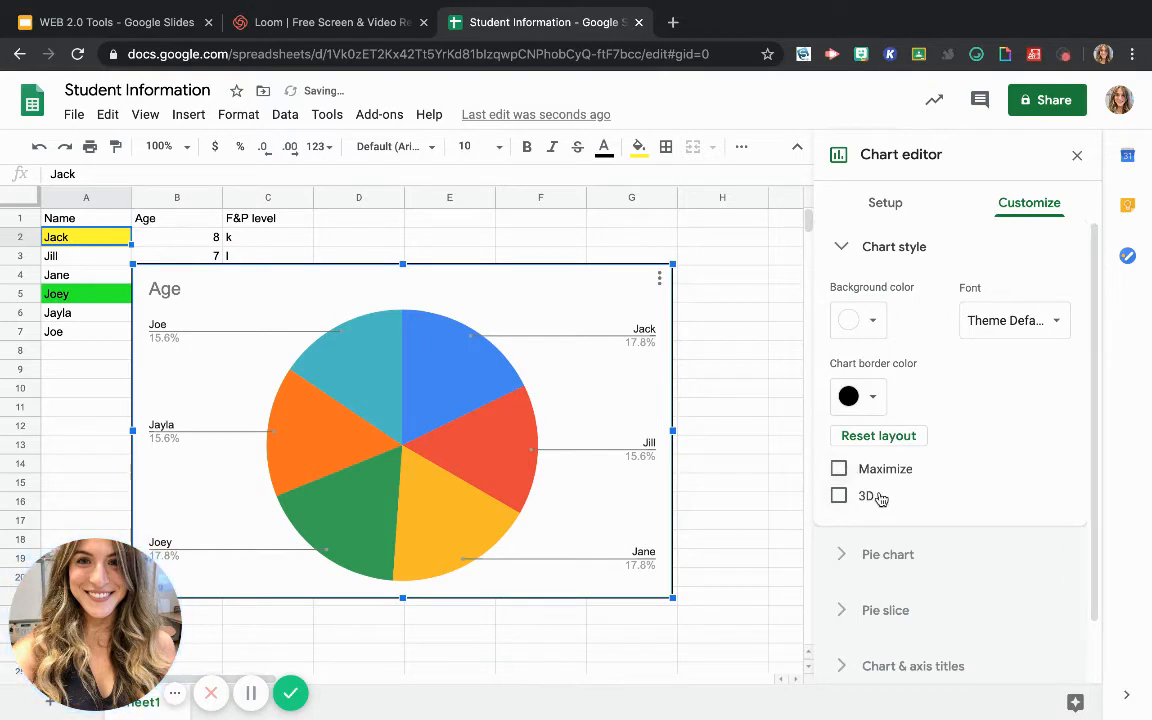
{"action": "left_click", "coordinate": [839, 469]}
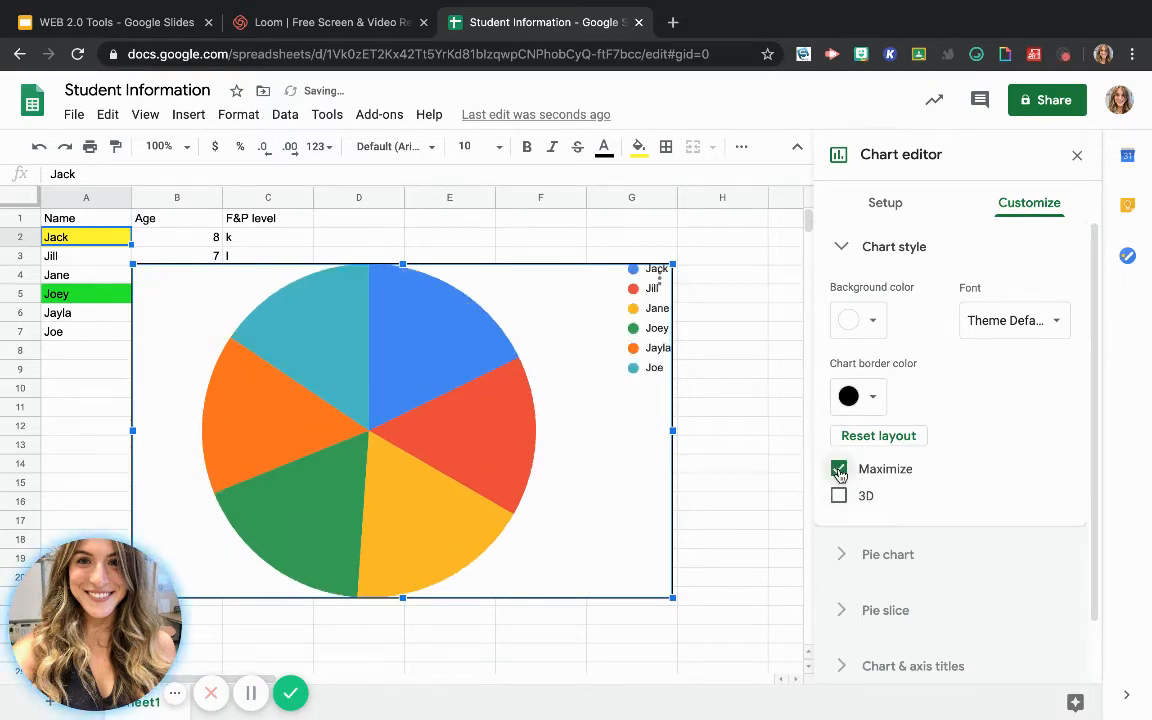
{"action": "left_click", "coordinate": [839, 500]}
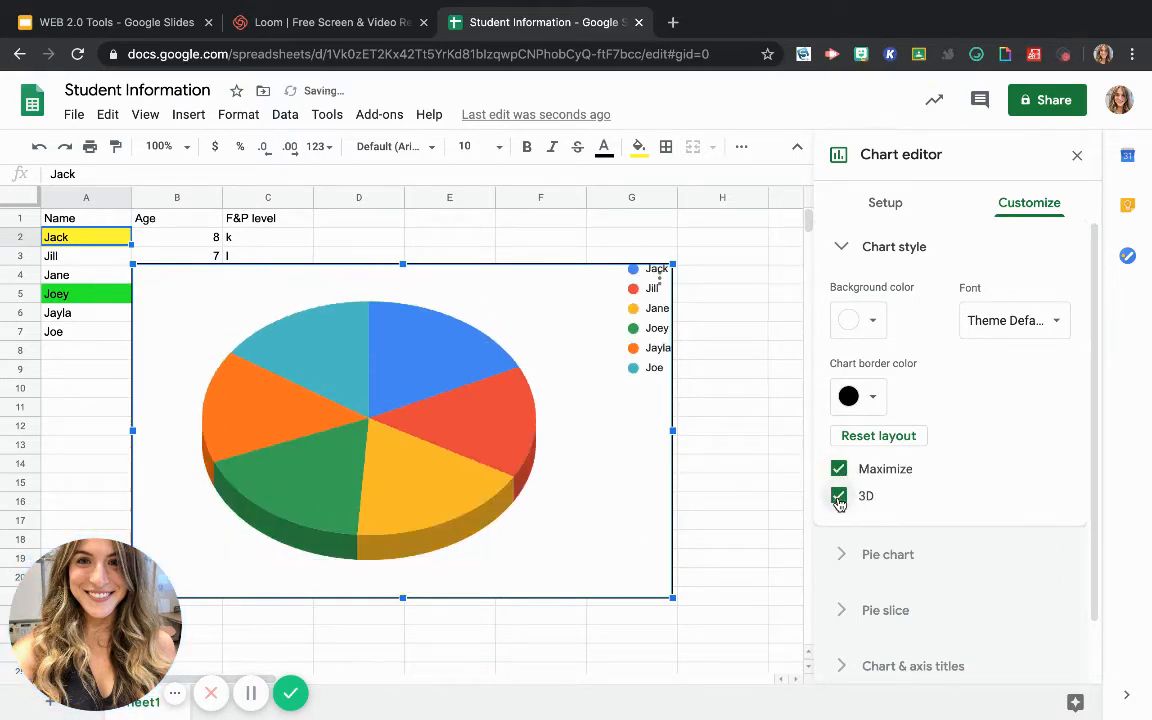
- Set the pie chart's donut hole to 25%
{"action": "scroll", "coordinate": [860, 520], "scroll_direction": "down", "scroll_amount": 1}
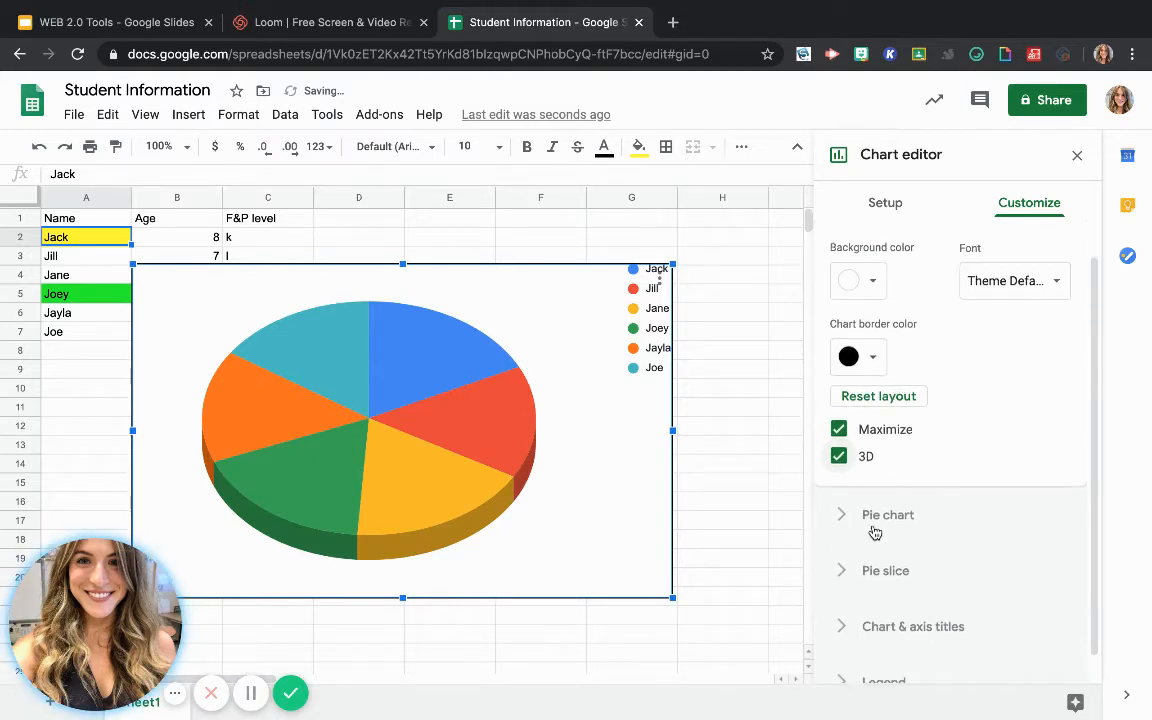
{"action": "left_click", "coordinate": [874, 528]}
{"action": "scroll", "coordinate": [868, 538], "scroll_direction": "down", "scroll_amount": 1}
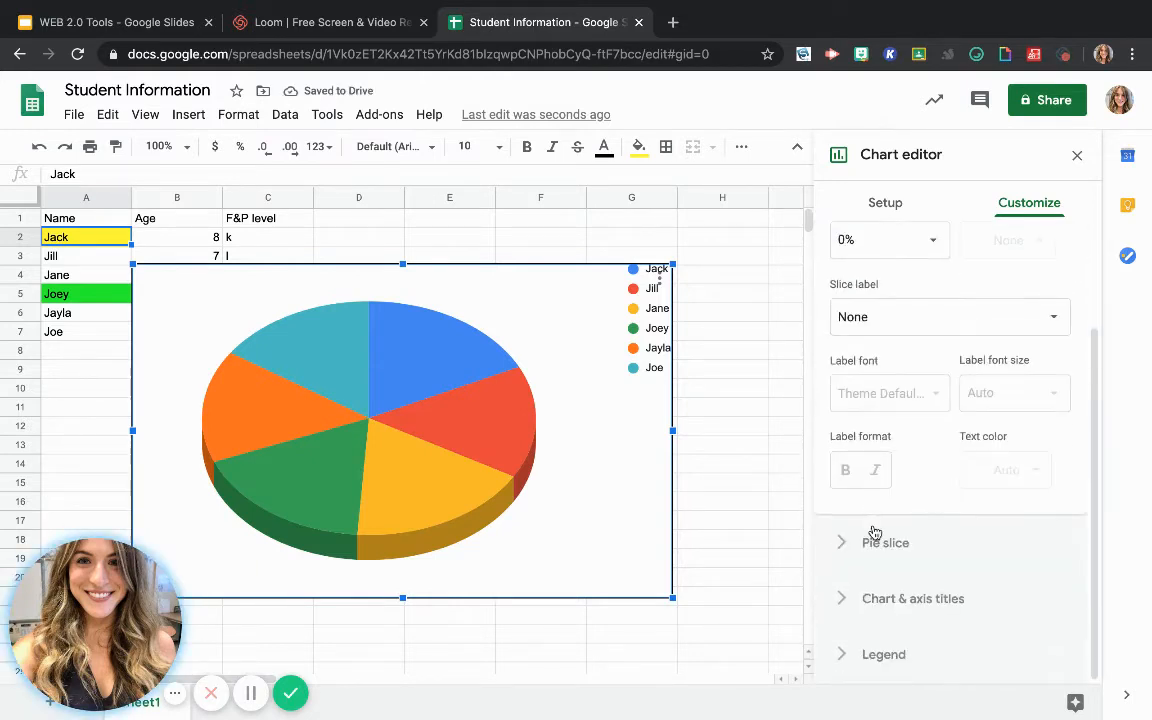
{"action": "scroll", "coordinate": [898, 360], "scroll_direction": "up", "scroll_amount": 1}
{"action": "left_click", "coordinate": [918, 318]}
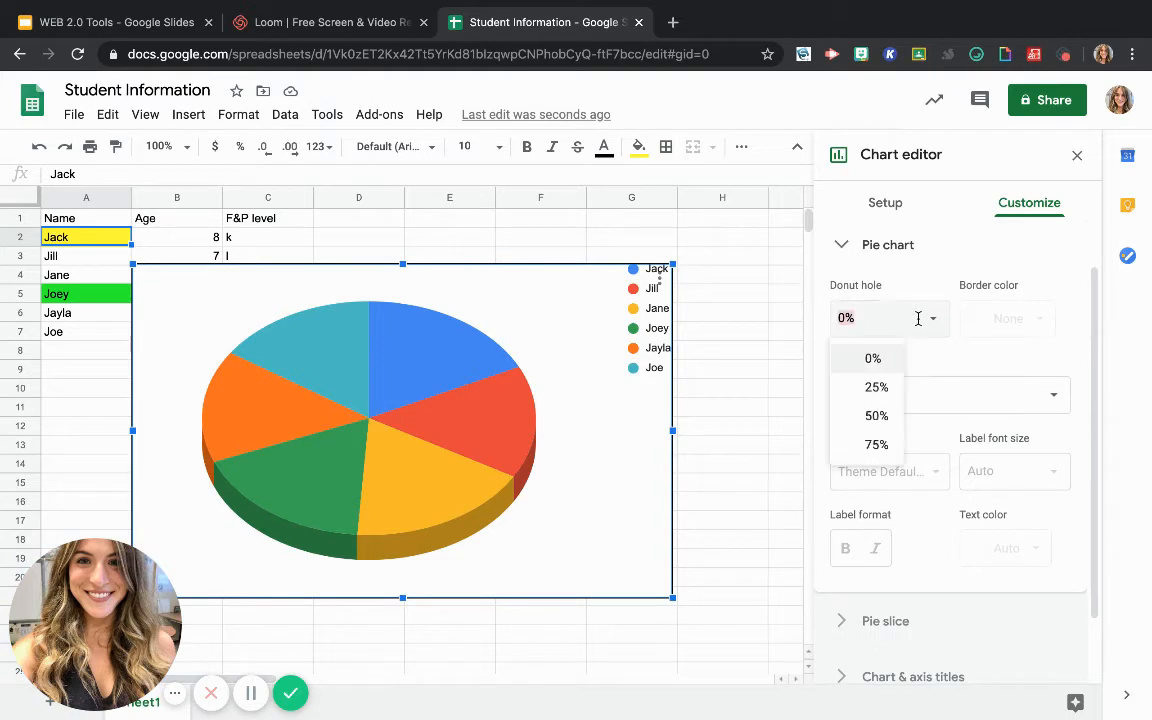
{"action": "left_click", "coordinate": [858, 397]}
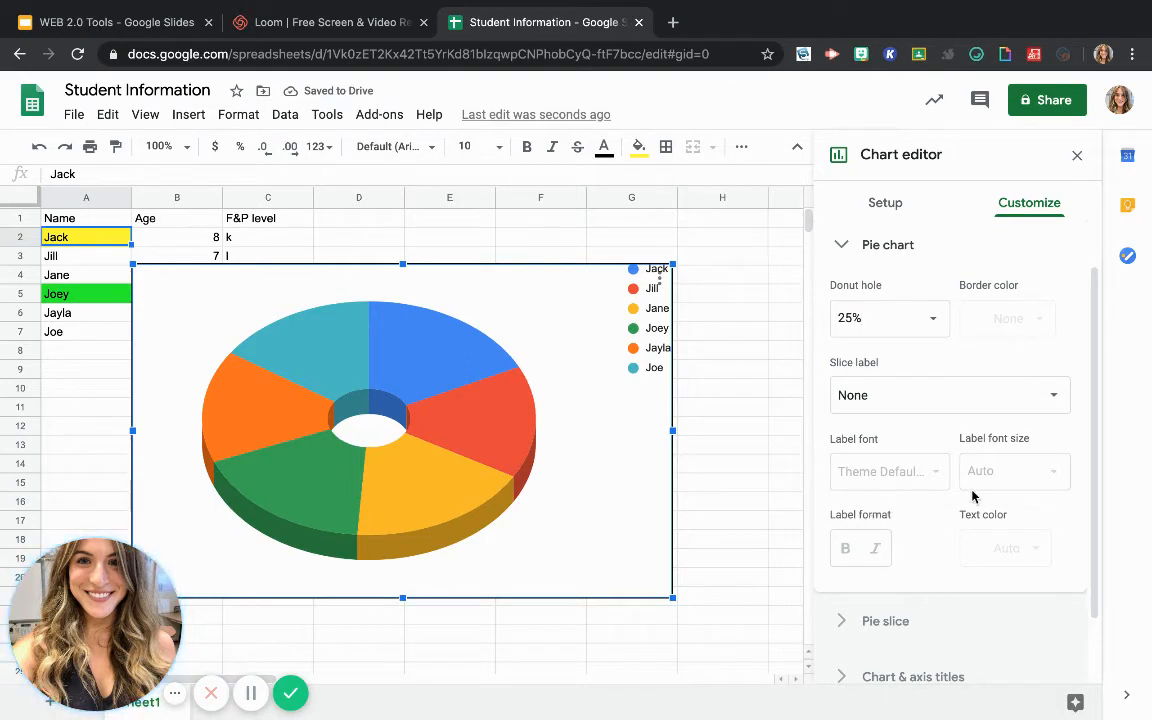
- Recolor the pie slice of the student in A2 to cyan
{"action": "scroll", "coordinate": [945, 460], "scroll_direction": "down", "scroll_amount": 2}
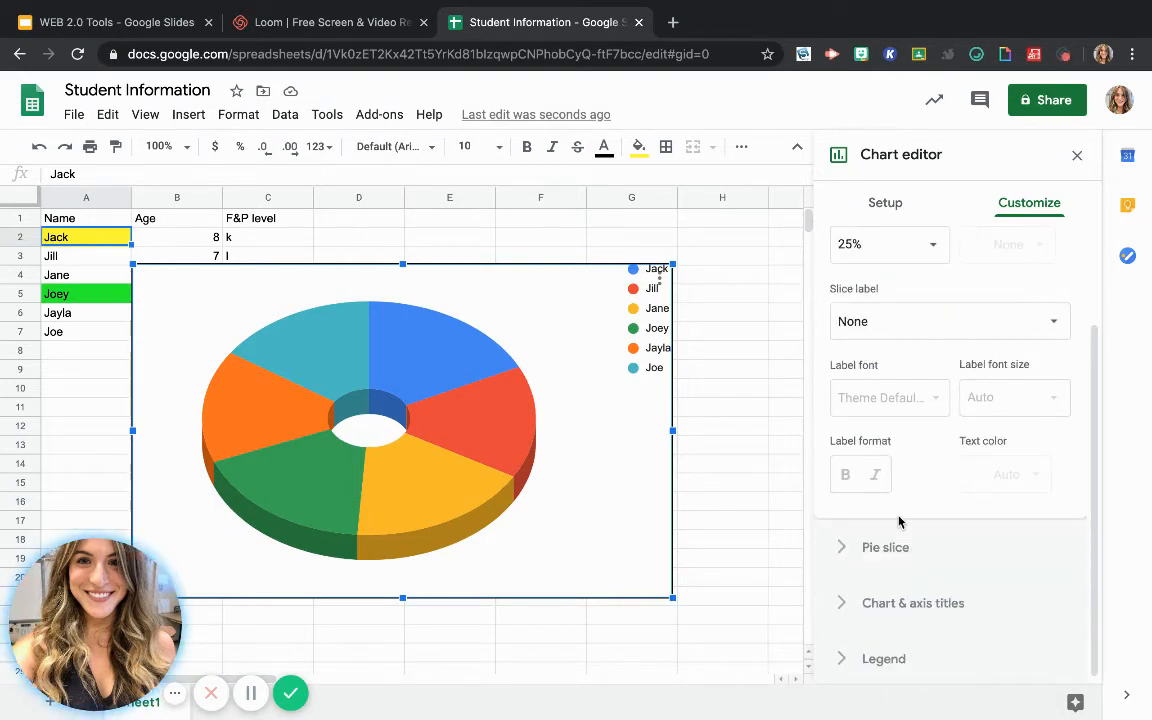
{"action": "left_click", "coordinate": [880, 546]}
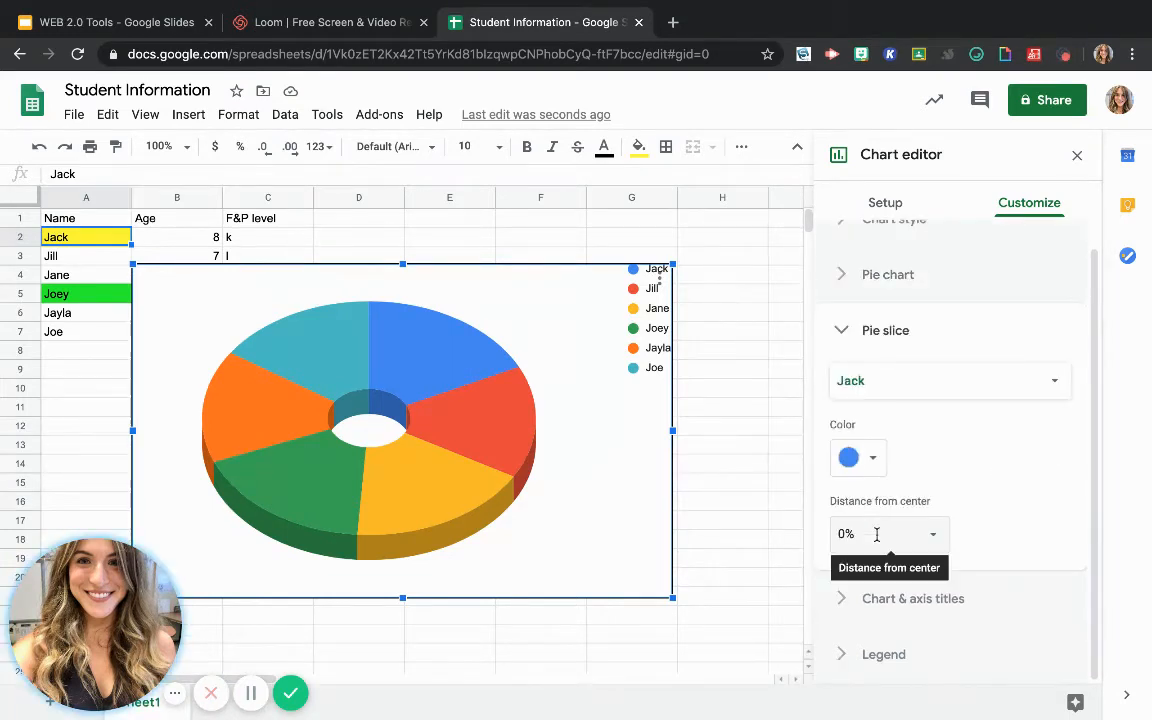
{"action": "left_click", "coordinate": [847, 457]}
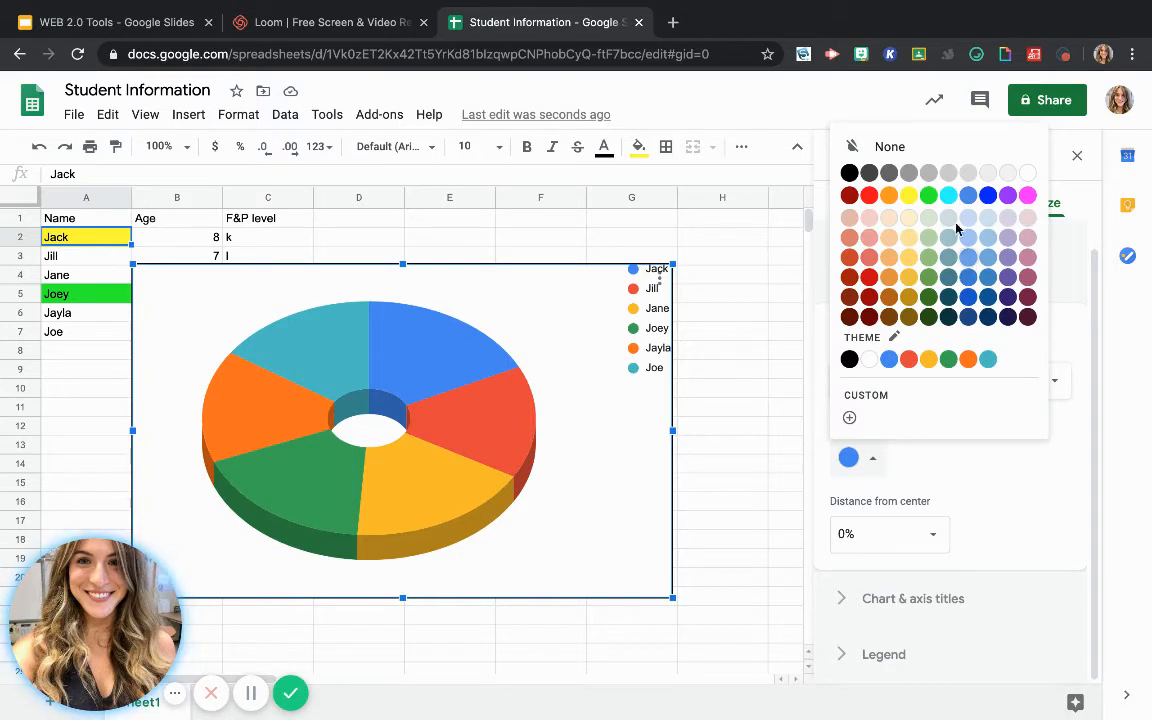
{"action": "left_click", "coordinate": [949, 196]}
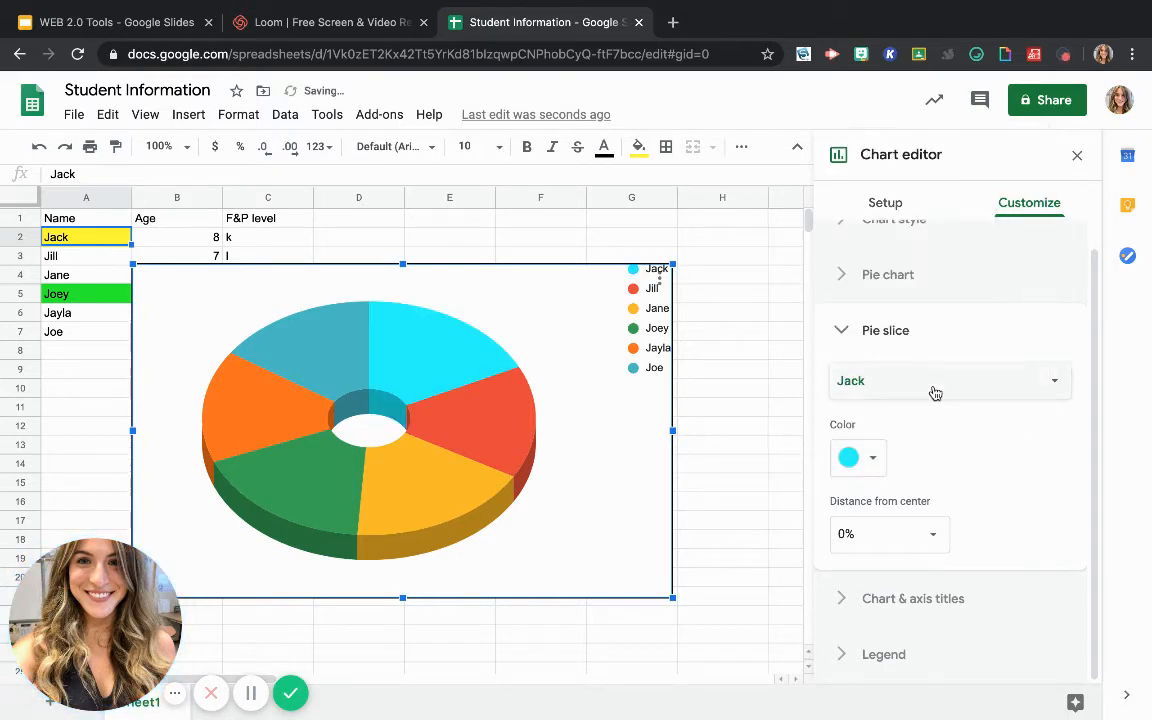
- Recolor the pie slice of the student in A3 to purple and set its distance from center to 25%
{"action": "left_click", "coordinate": [1039, 398]}
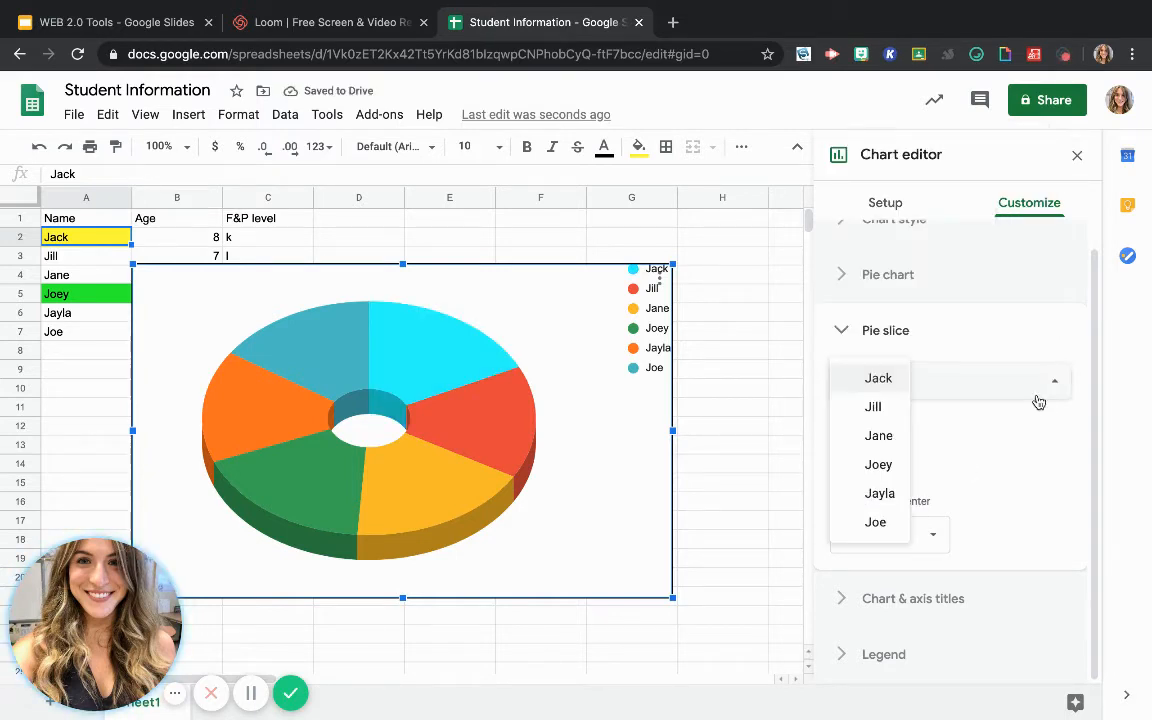
{"action": "left_click", "coordinate": [896, 408]}
{"action": "left_click", "coordinate": [872, 457]}
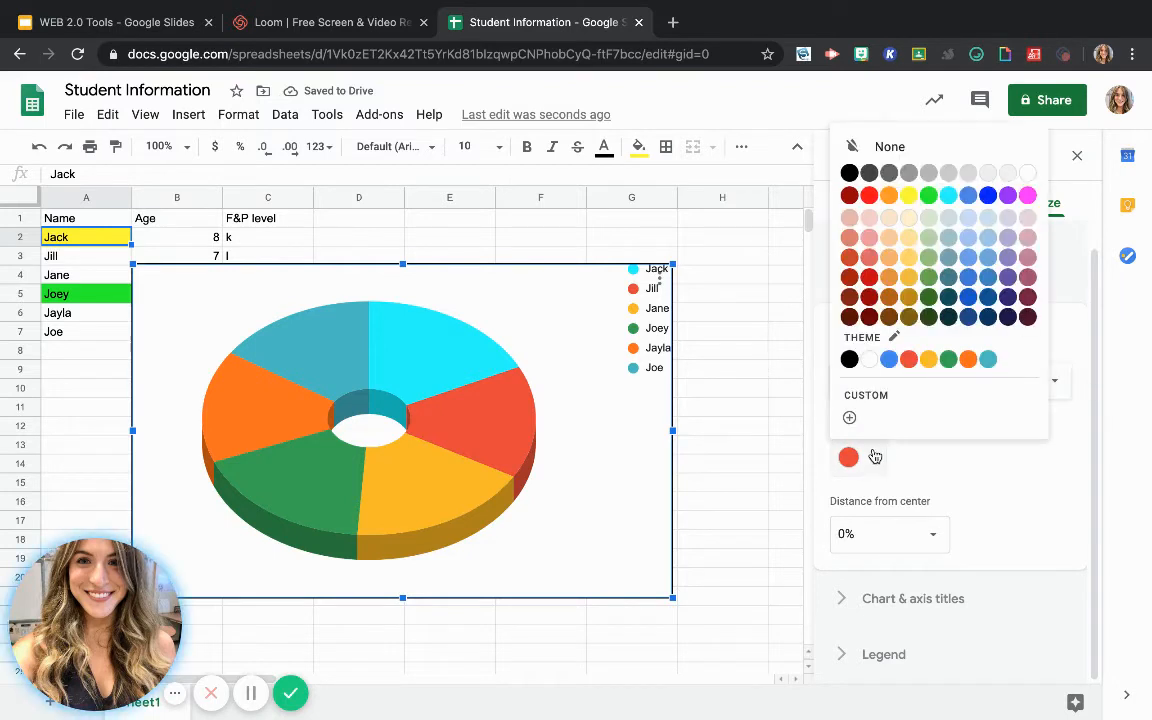
{"action": "left_click", "coordinate": [1008, 196]}
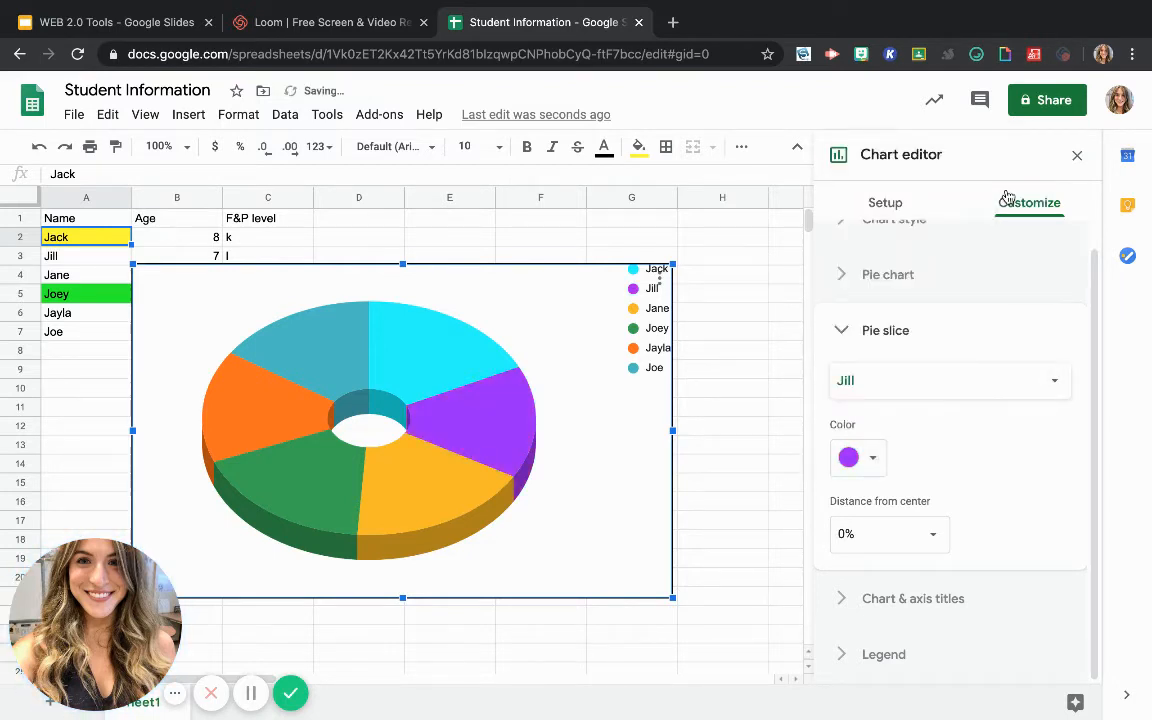
{"action": "left_click", "coordinate": [879, 530]}
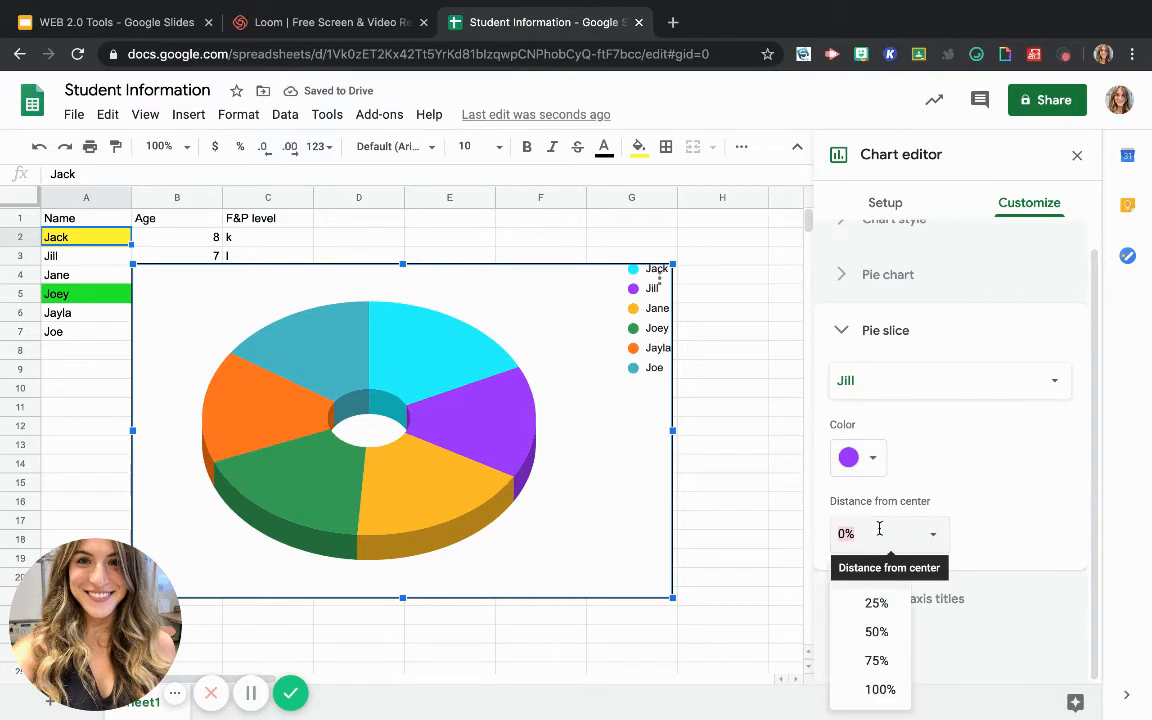
{"action": "left_click", "coordinate": [879, 600]}
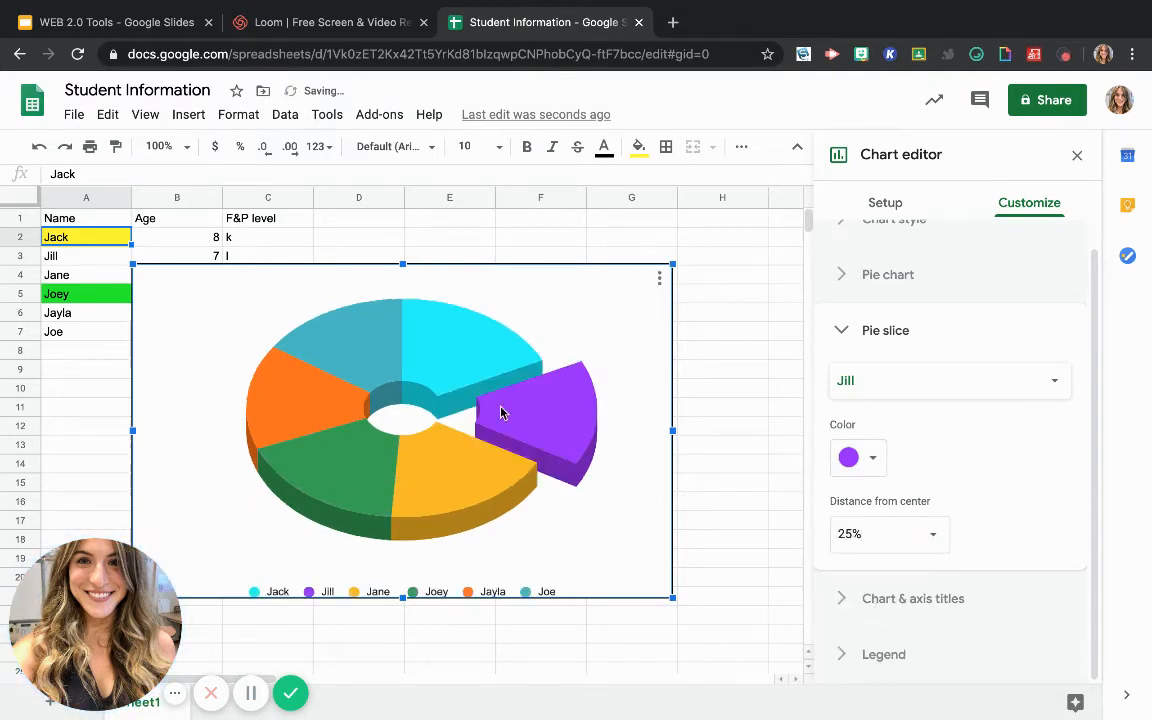
- Review the chart's title and legend options, and change the chart type to a stacked bar chart
{"action": "left_click", "coordinate": [850, 600]}
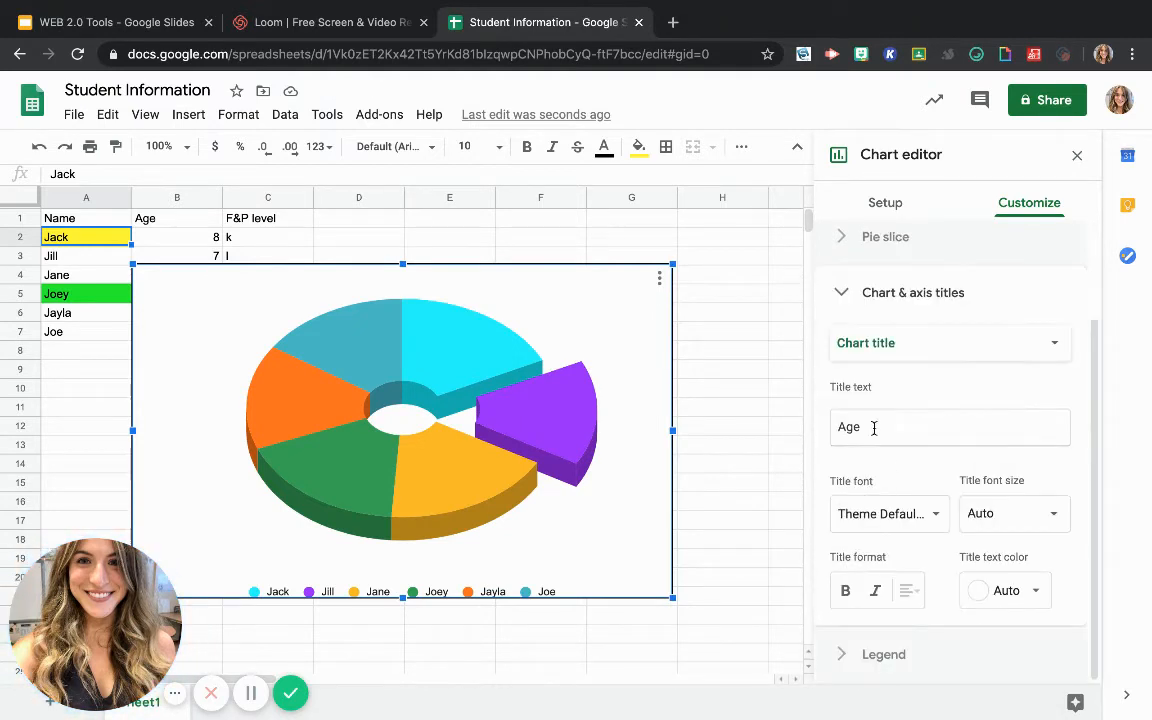
{"action": "left_click", "coordinate": [860, 658]}
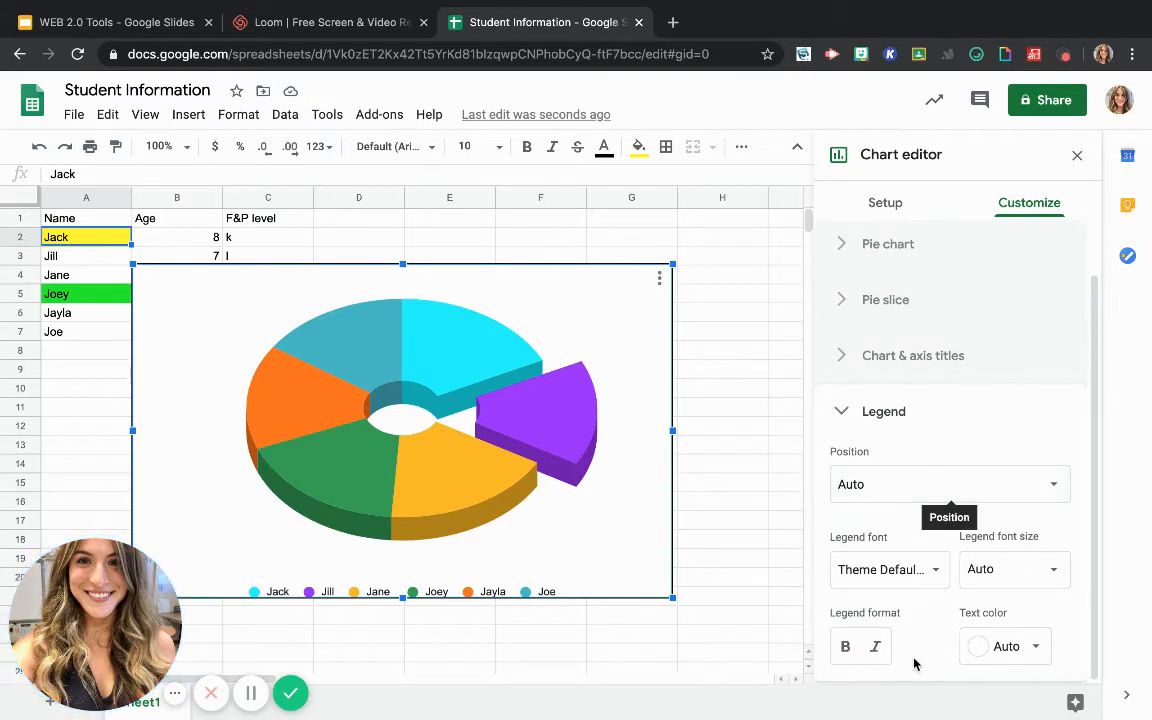
{"action": "left_click", "coordinate": [902, 207]}
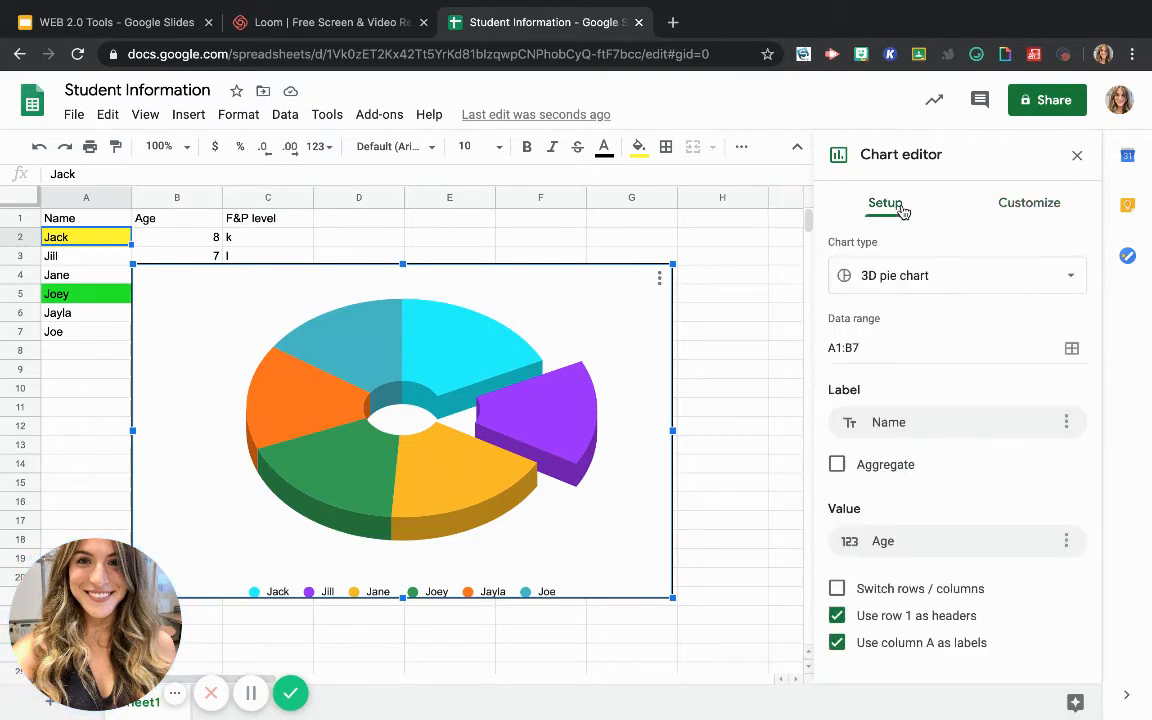
{"action": "left_click", "coordinate": [981, 283]}
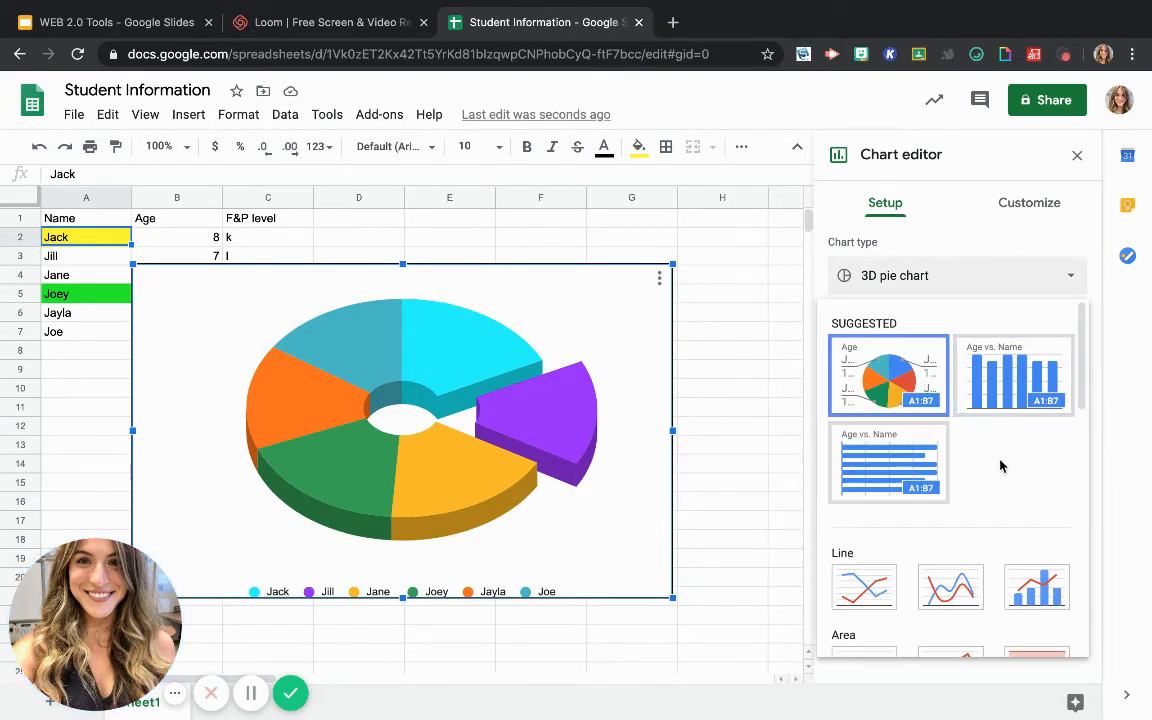
{"action": "scroll", "coordinate": [1000, 466], "scroll_direction": "down", "scroll_amount": 3}
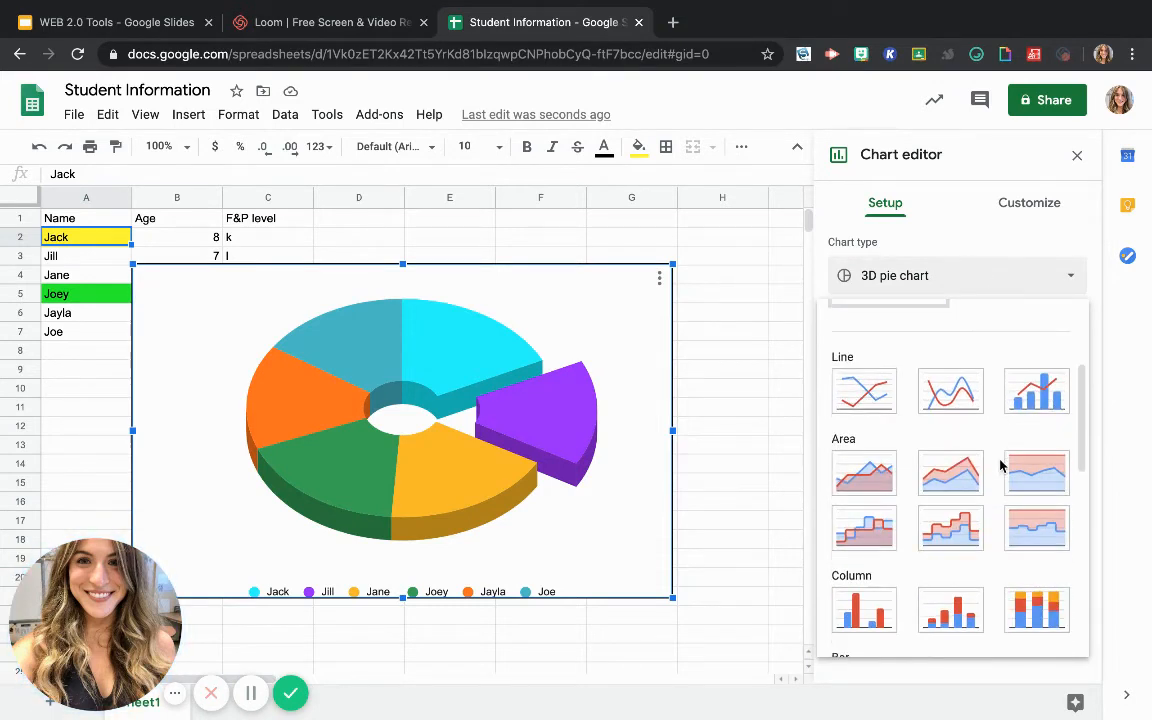
{"action": "scroll", "coordinate": [1000, 466], "scroll_direction": "down", "scroll_amount": 2}
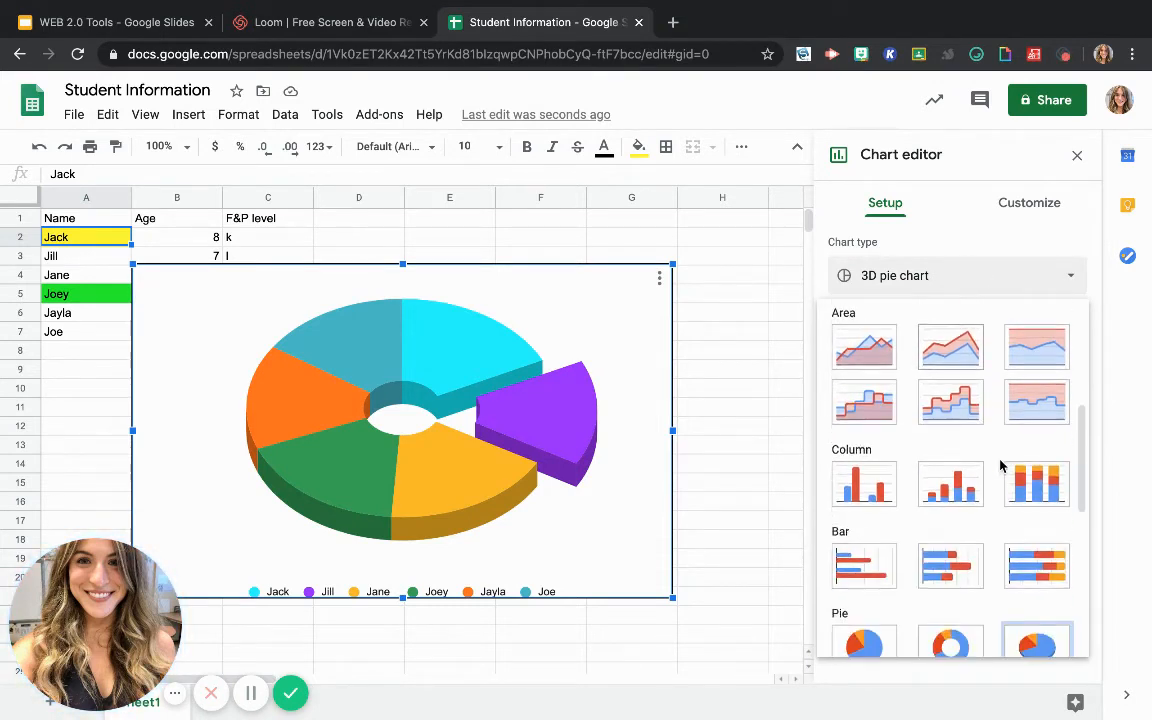
{"action": "left_click", "coordinate": [944, 575]}
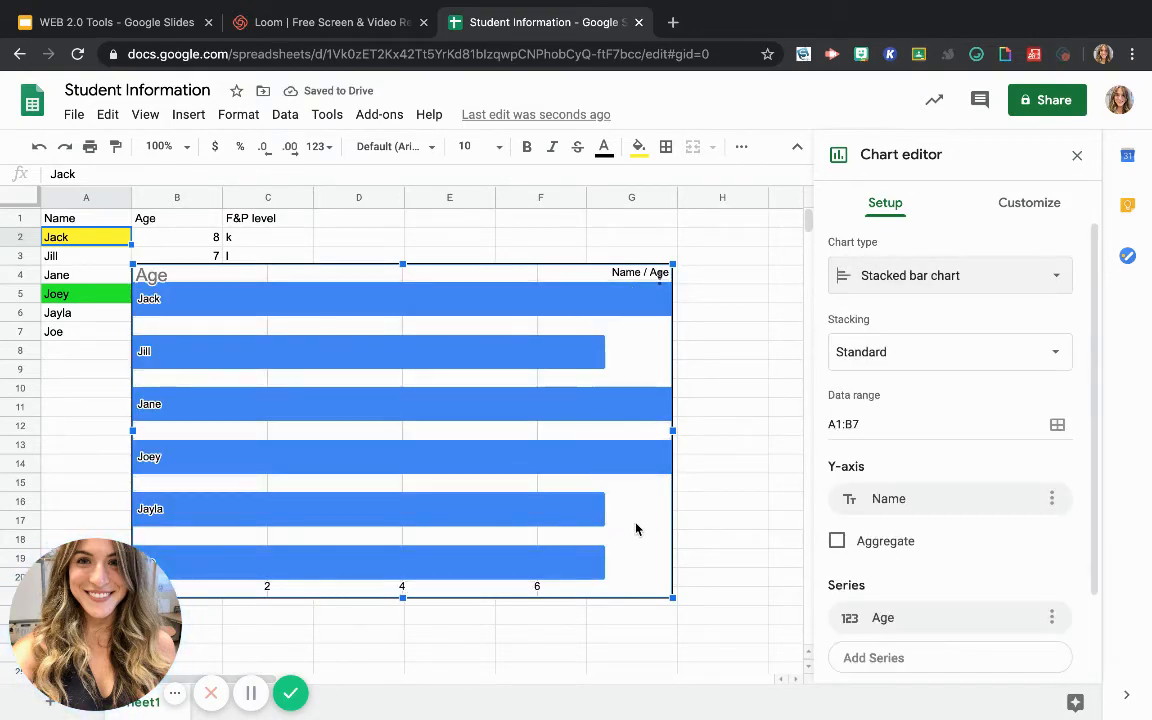
- Try 100% stacking on the bar chart and return the stacking to Standard
{"action": "left_click", "coordinate": [905, 350]}
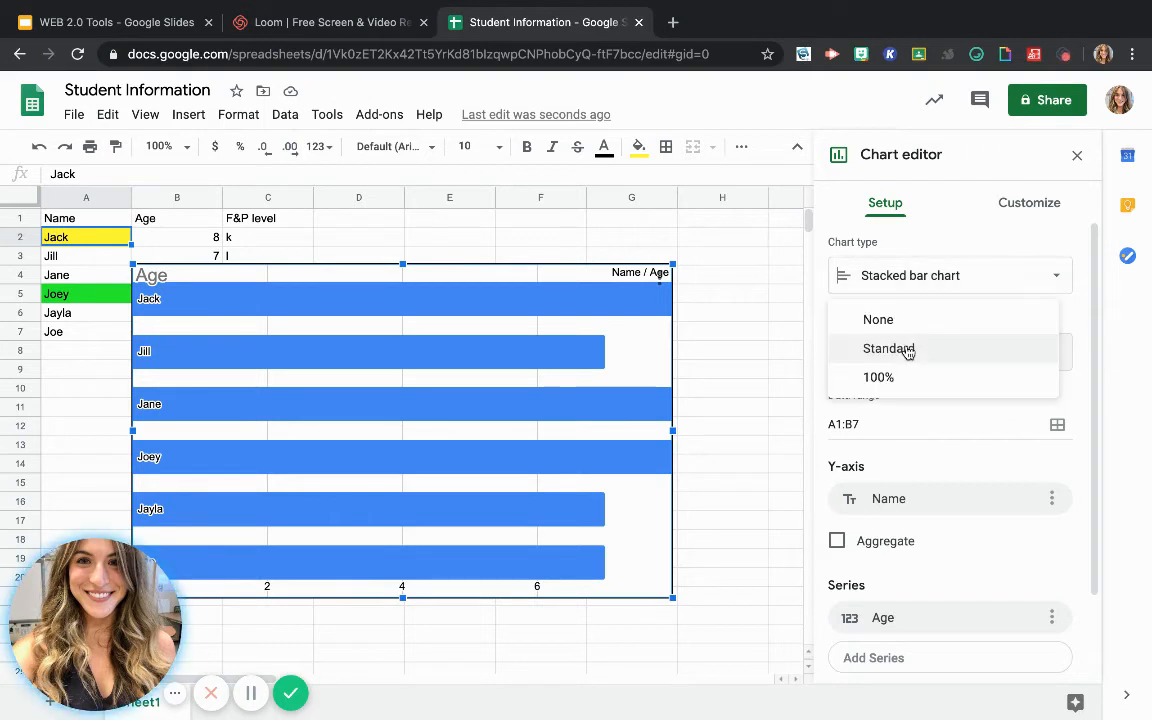
{"action": "left_click", "coordinate": [879, 378]}
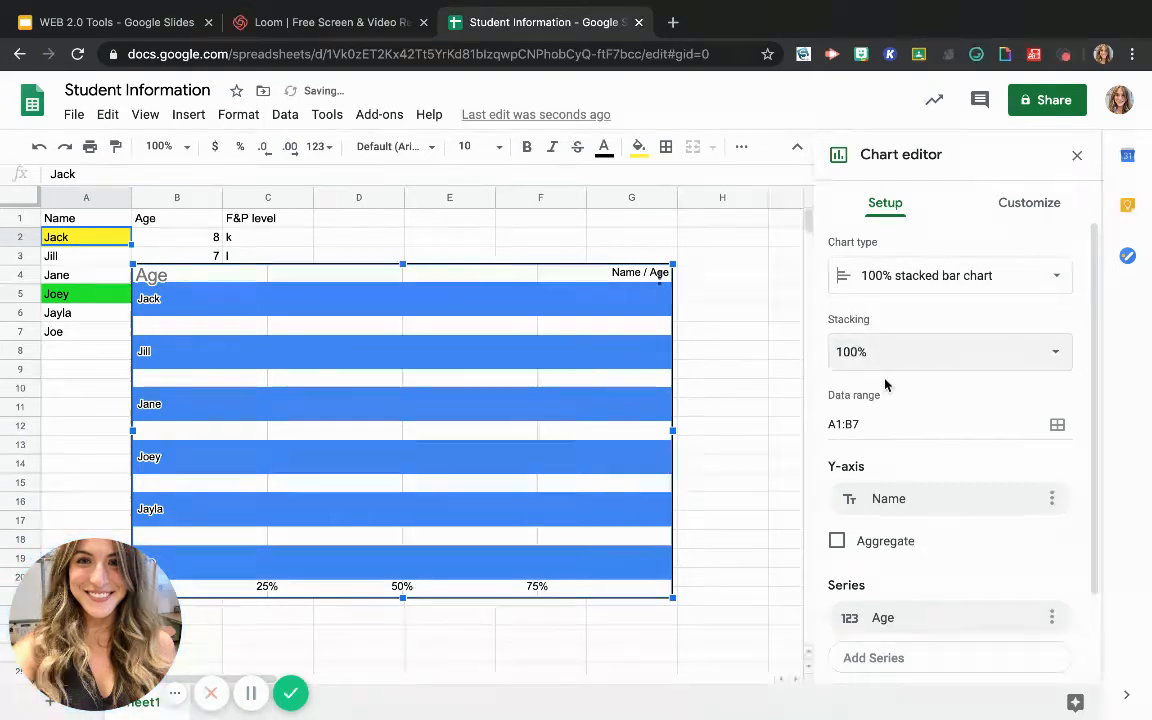
{"action": "left_click", "coordinate": [884, 362]}
{"action": "left_click", "coordinate": [880, 322]}
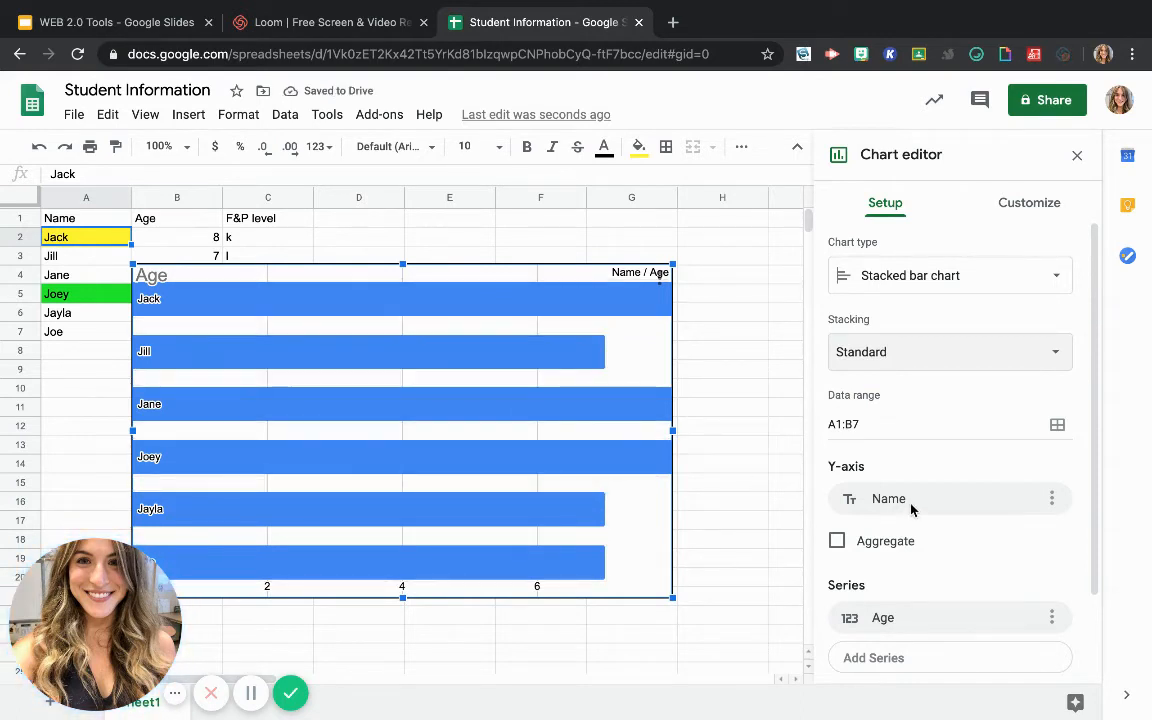
- Try Age as the bar chart's Y-axis and return the Y-axis to Name
{"action": "left_click", "coordinate": [1038, 505]}
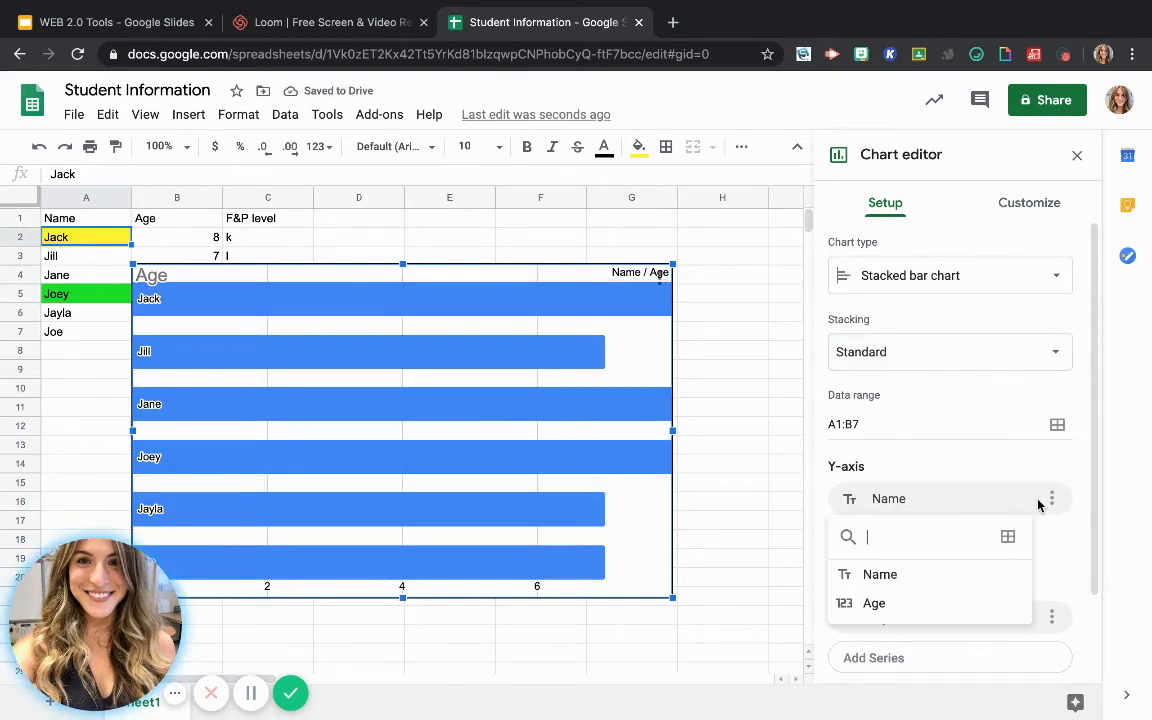
{"action": "left_click", "coordinate": [888, 606]}
{"action": "left_click", "coordinate": [894, 614]}
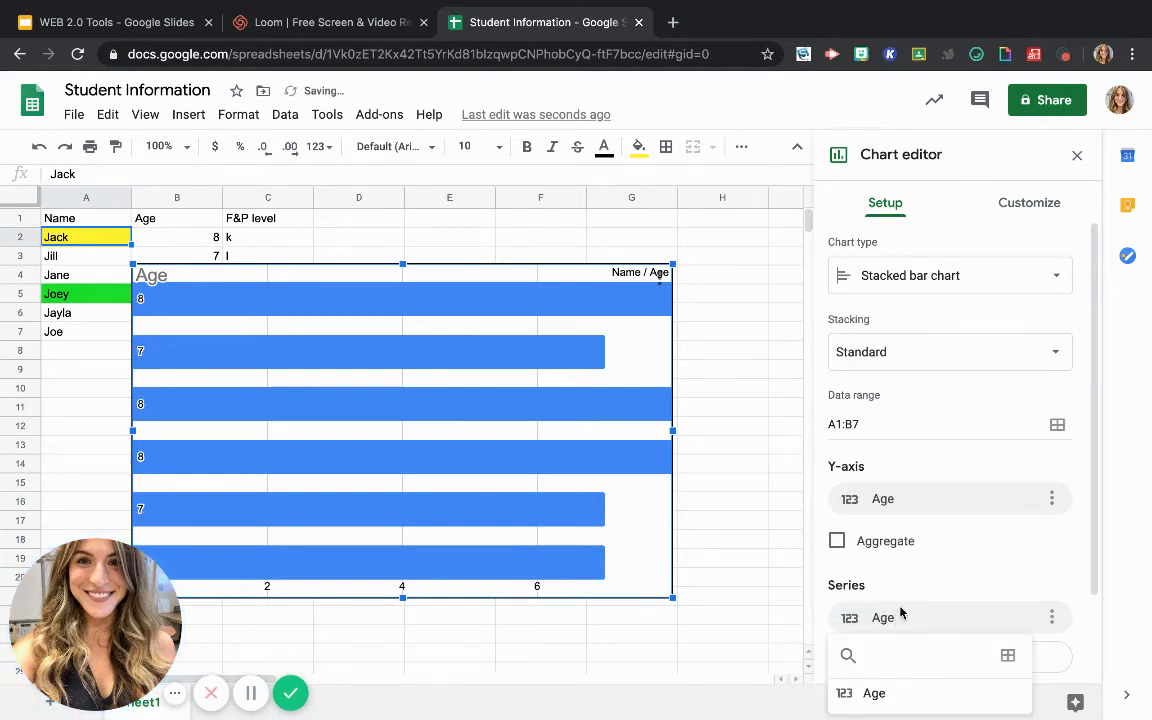
{"action": "left_click", "coordinate": [894, 694]}
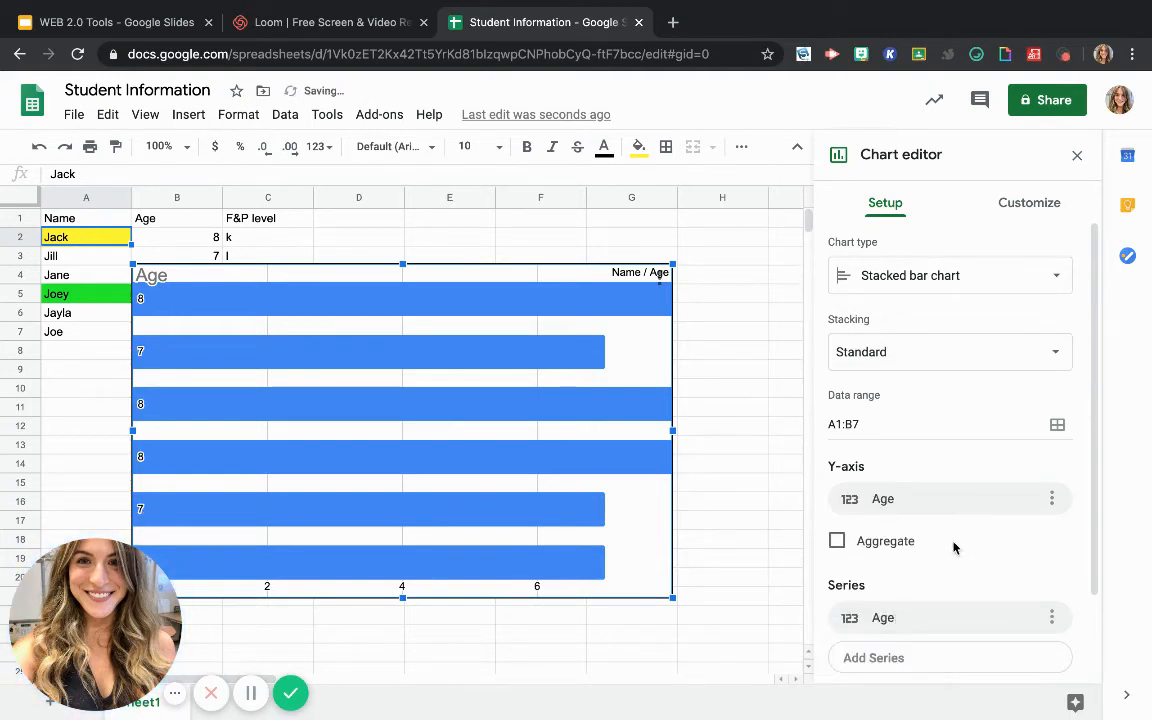
{"action": "left_click", "coordinate": [906, 501]}
{"action": "left_click", "coordinate": [879, 578]}
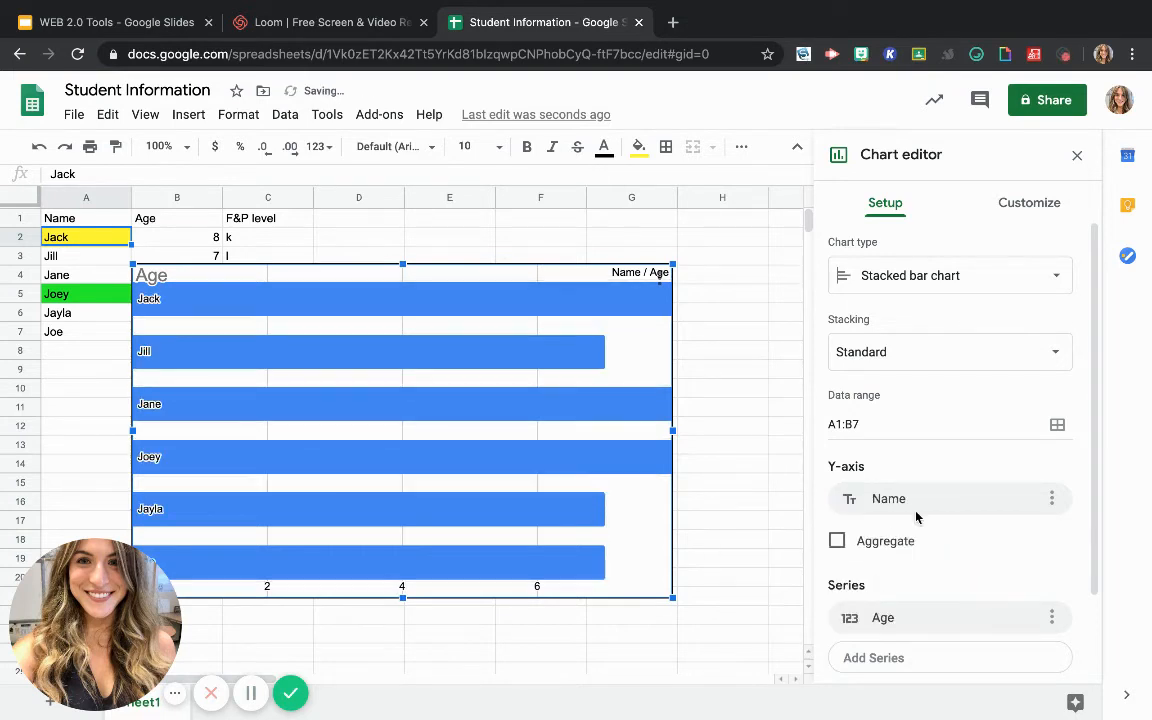
- Remove the Age series from the stacked bar chart and delete the chart
{"action": "left_click", "coordinate": [891, 628]}
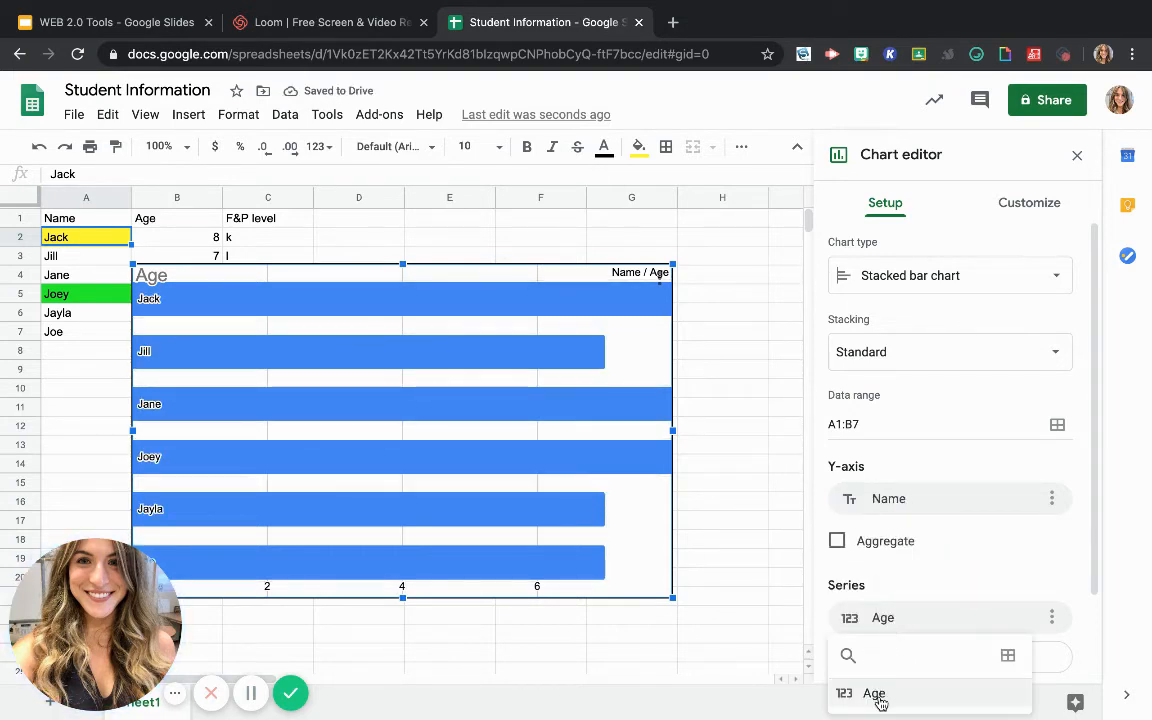
{"action": "type", "text": "n"}
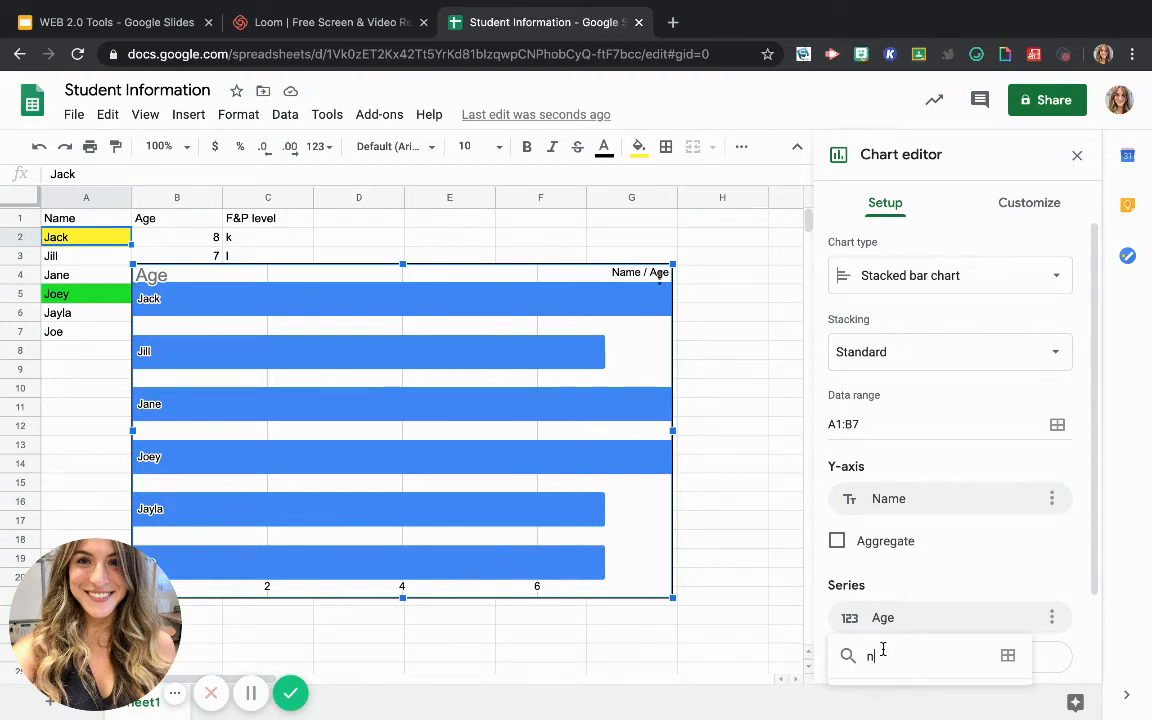
{"action": "key", "text": "BackSpace"}
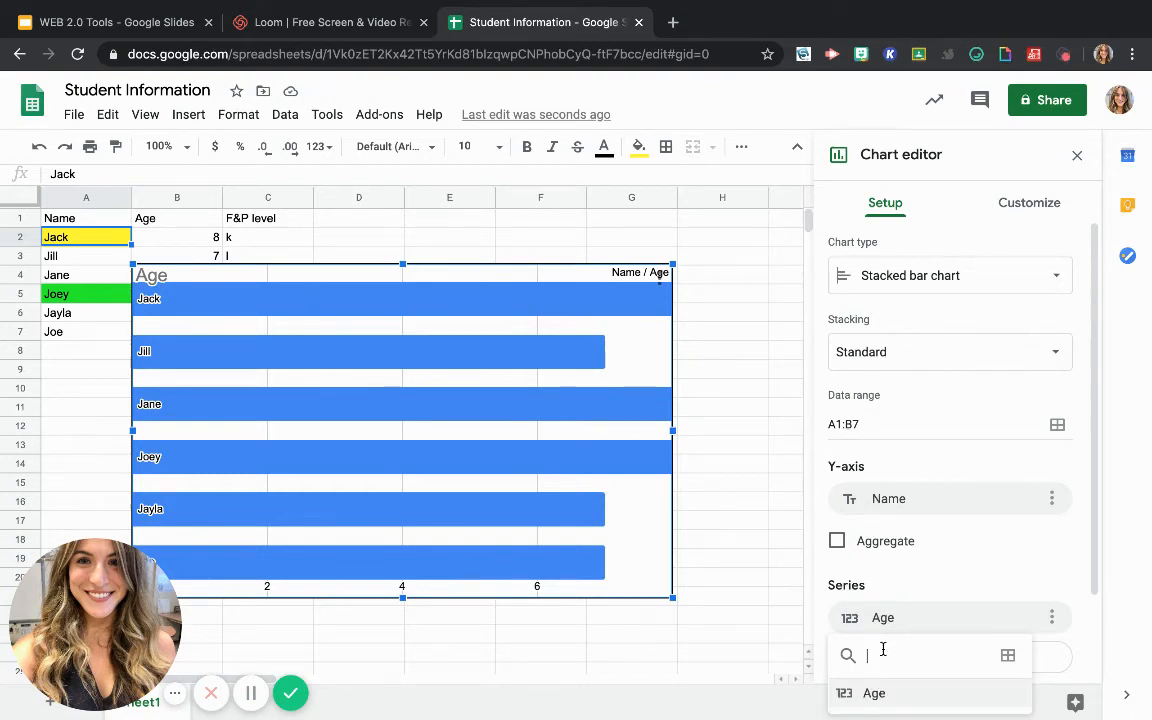
{"action": "left_click", "coordinate": [1052, 630]}
{"action": "left_click", "coordinate": [1021, 656]}
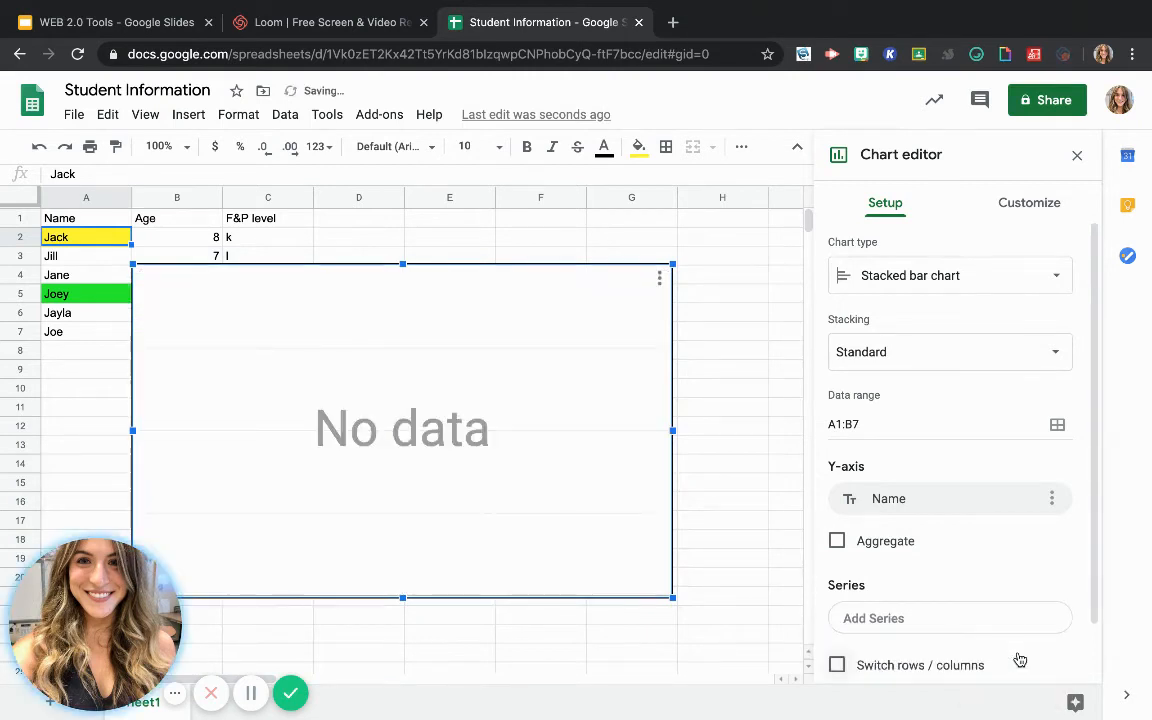
{"action": "left_click", "coordinate": [659, 280]}
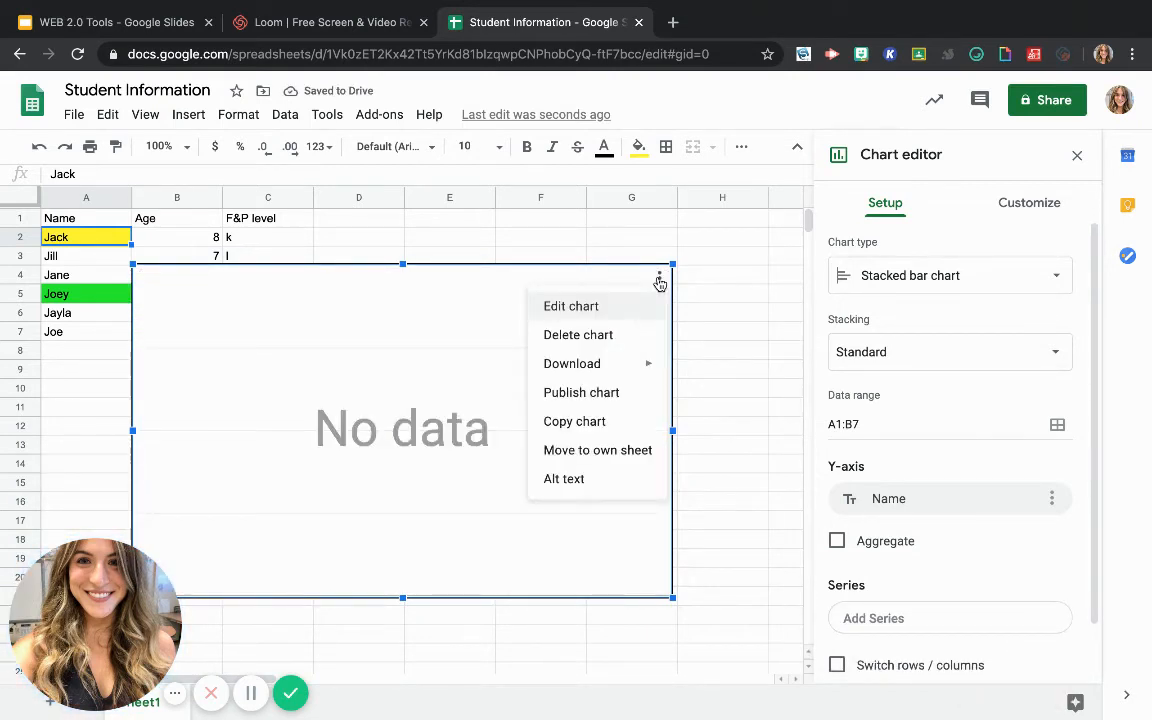
{"action": "left_click", "coordinate": [598, 335]}
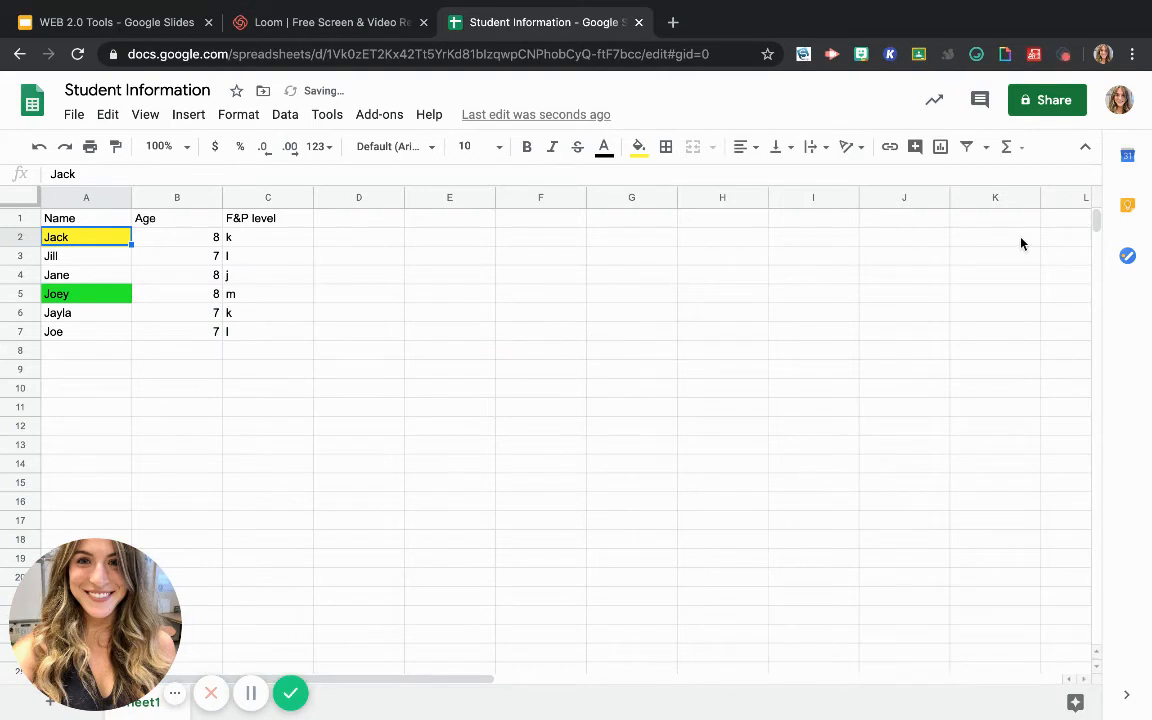
- Try to set a new pie chart's label to F&P Level, and delete that chart
{"action": "left_click", "coordinate": [941, 147]}
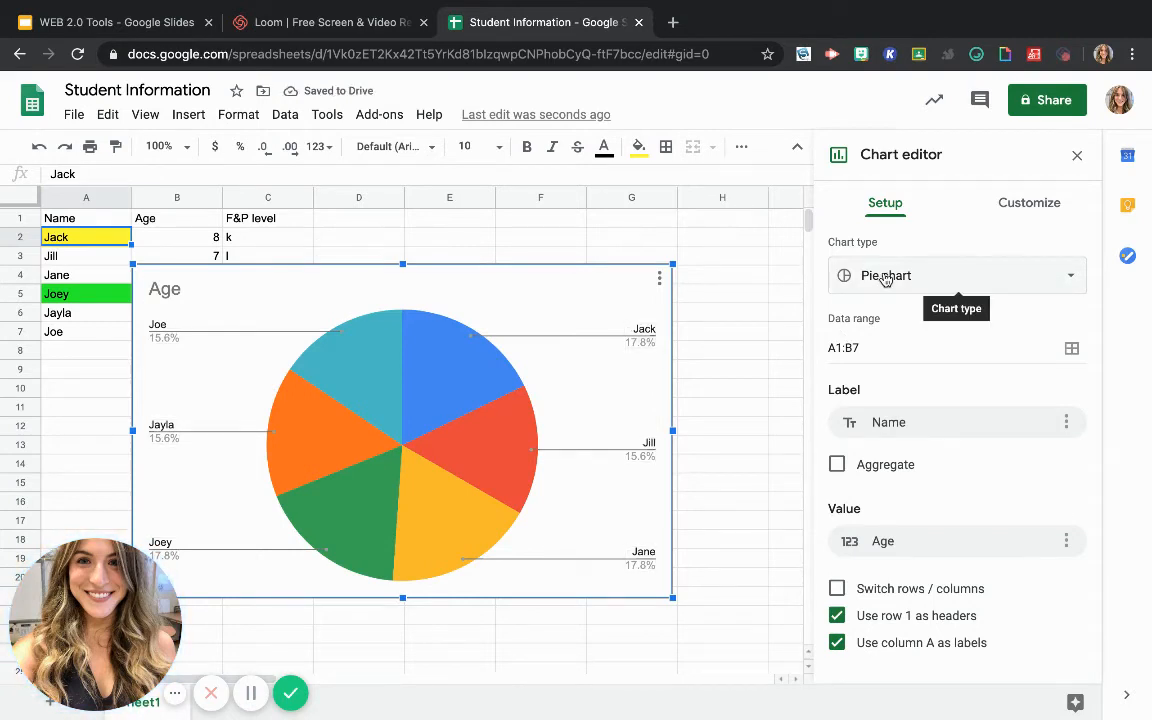
{"action": "left_click", "coordinate": [890, 421]}
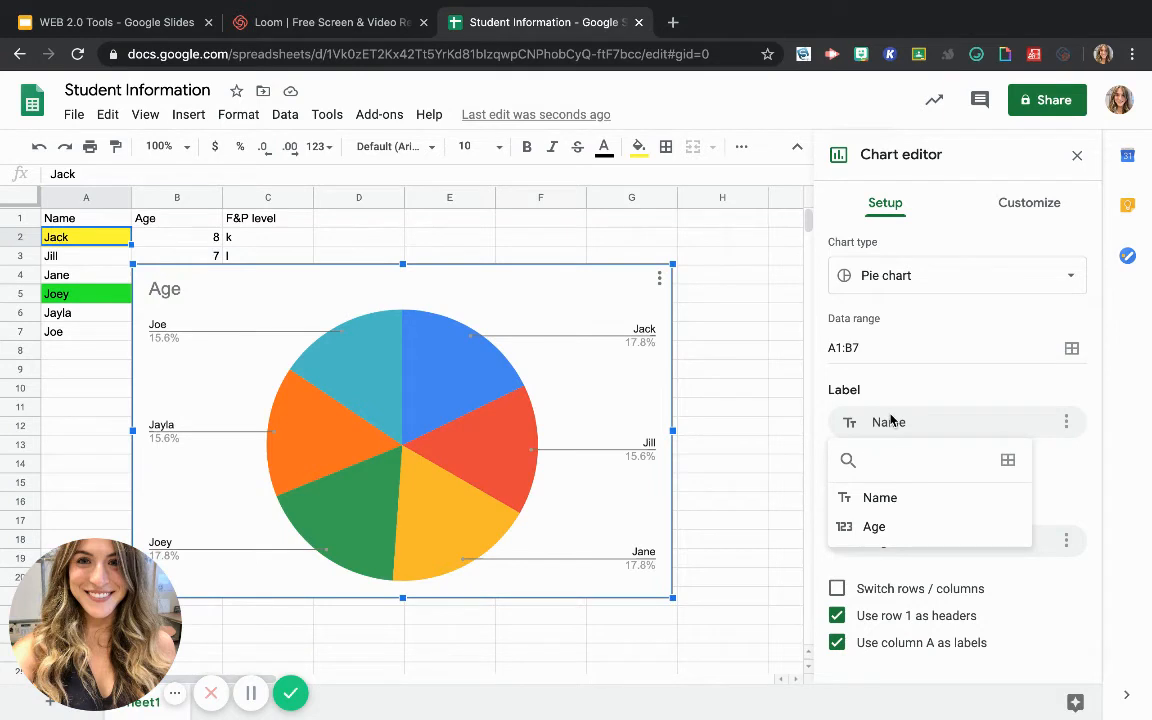
{"action": "type", "text": "F"}
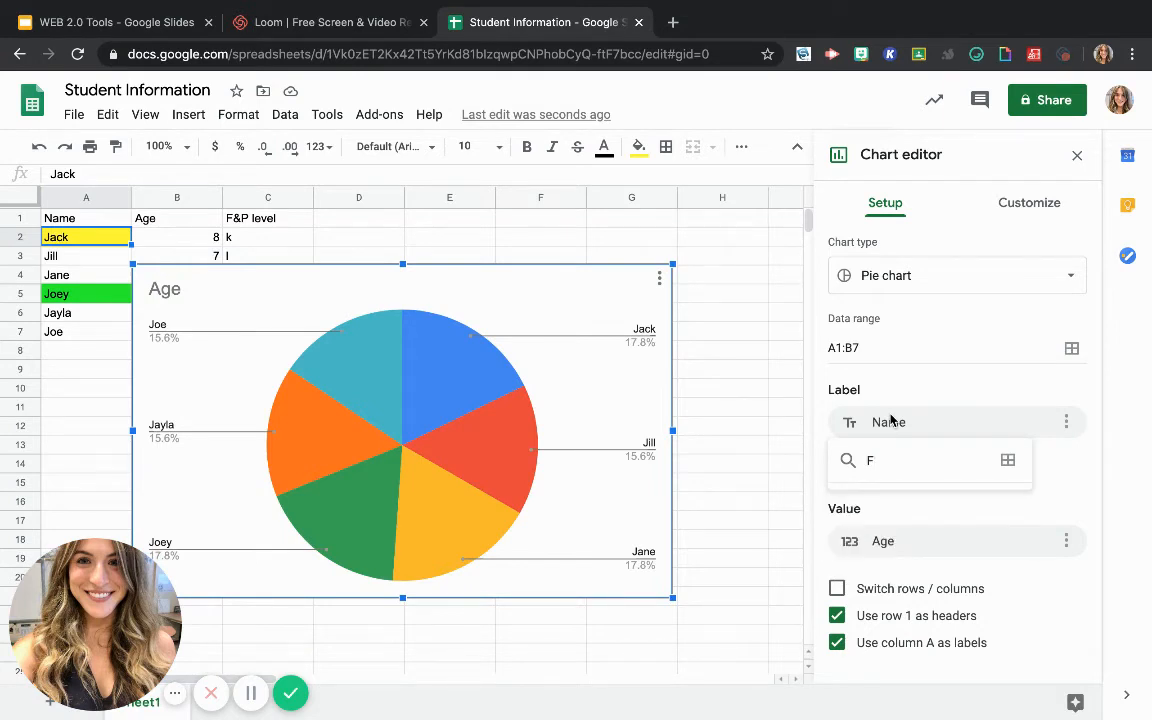
{"action": "type", "text": "&P Level"}
{"action": "left_click", "coordinate": [1050, 491]}
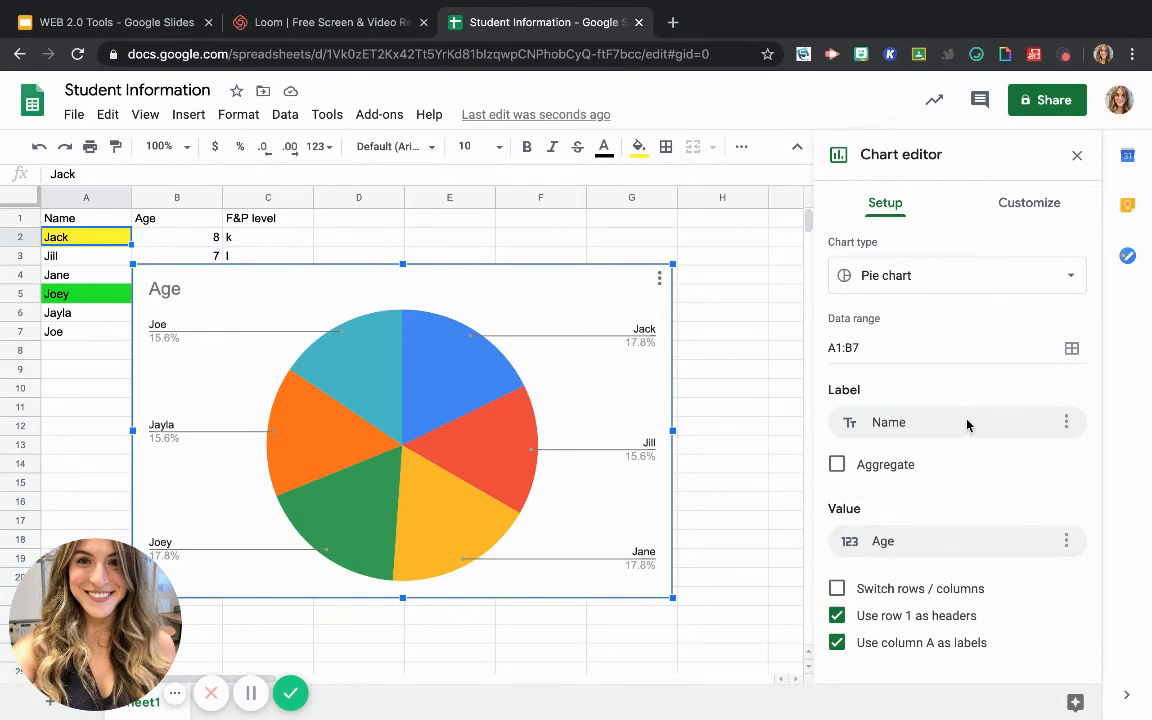
{"action": "left_click", "coordinate": [300, 238]}
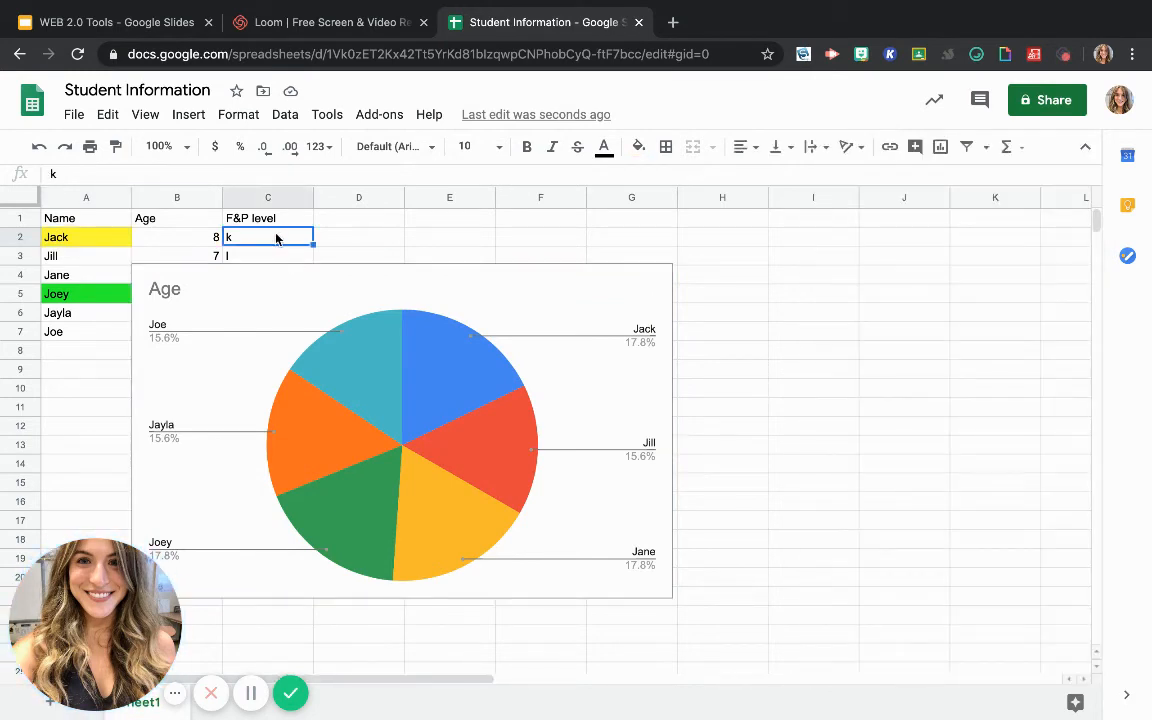
{"action": "left_click", "coordinate": [345, 319]}
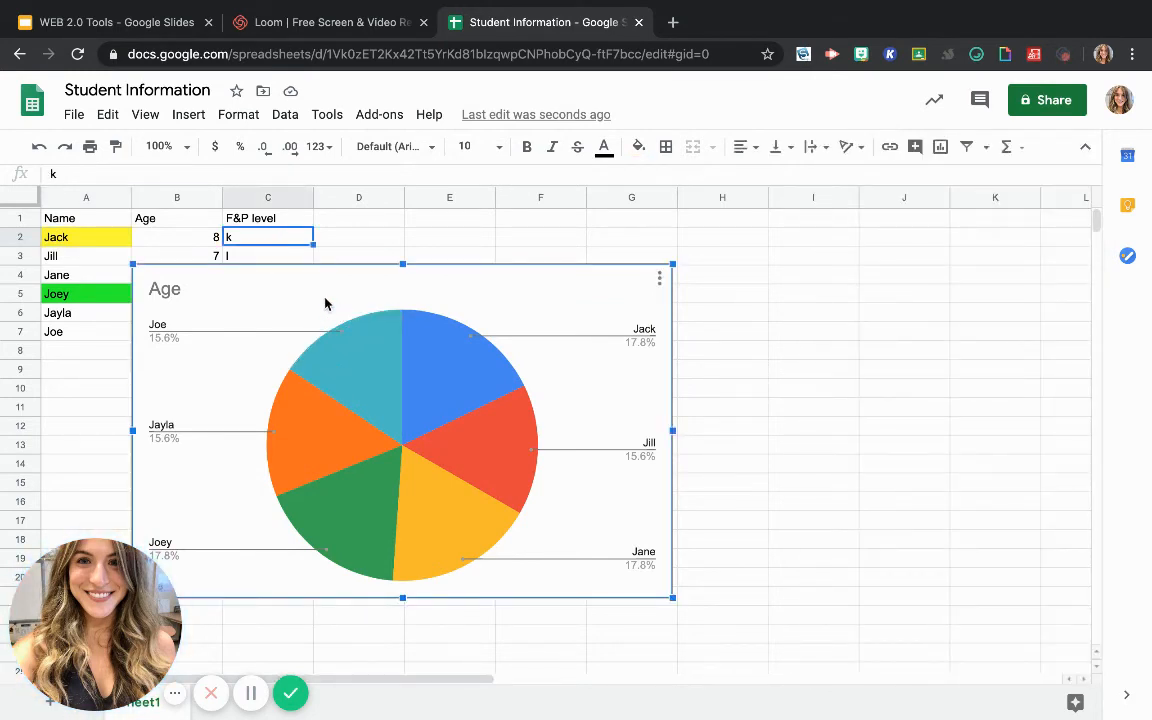
{"action": "key", "text": "Delete"}
- Try a chart inserted from the F&P level header cell, check its label choices, and delete it
{"action": "left_click", "coordinate": [272, 222]}
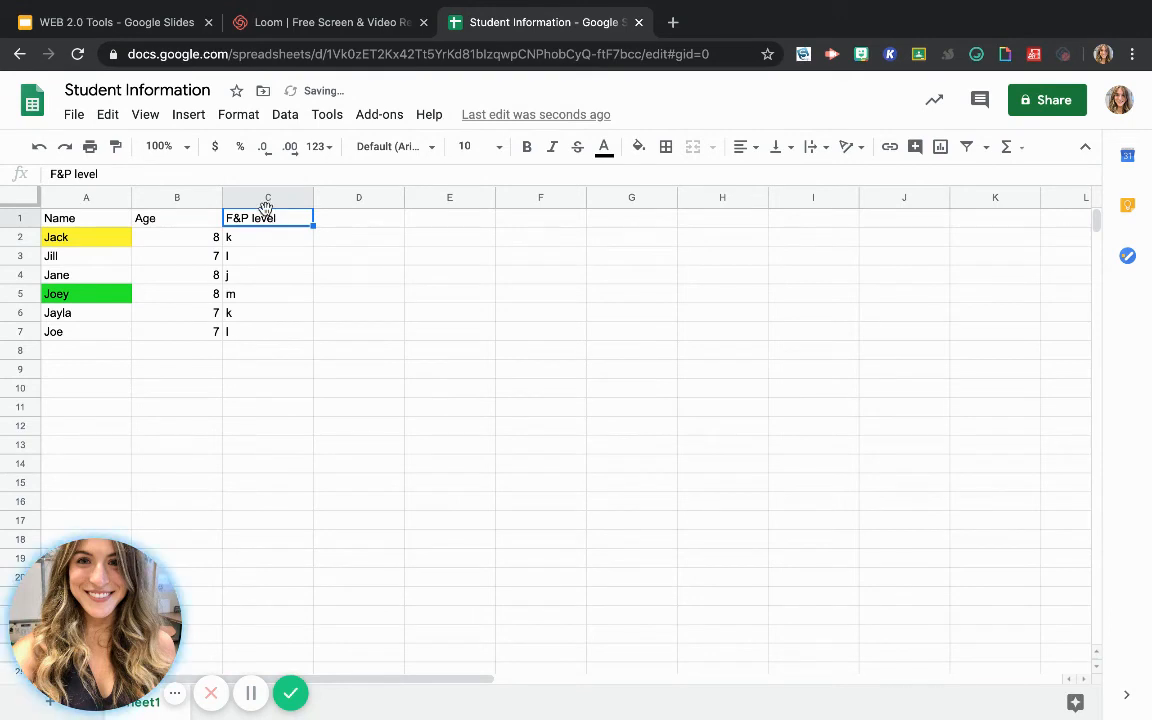
{"action": "left_click", "coordinate": [940, 148]}
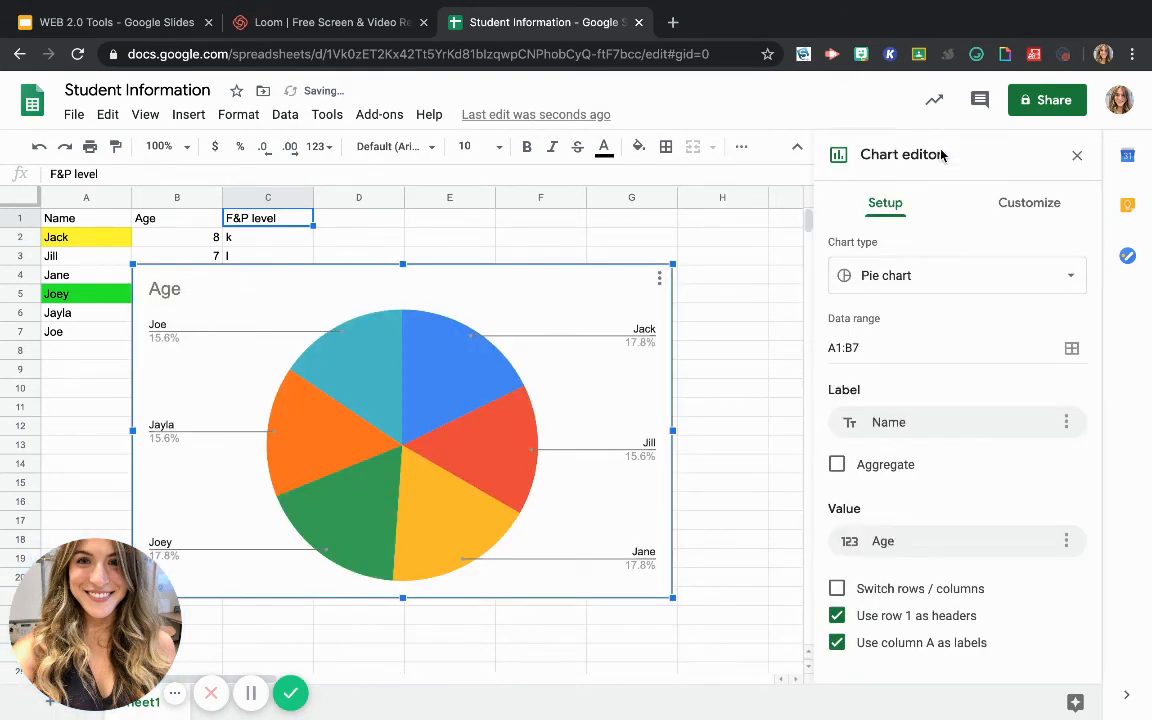
{"action": "left_click", "coordinate": [925, 428]}
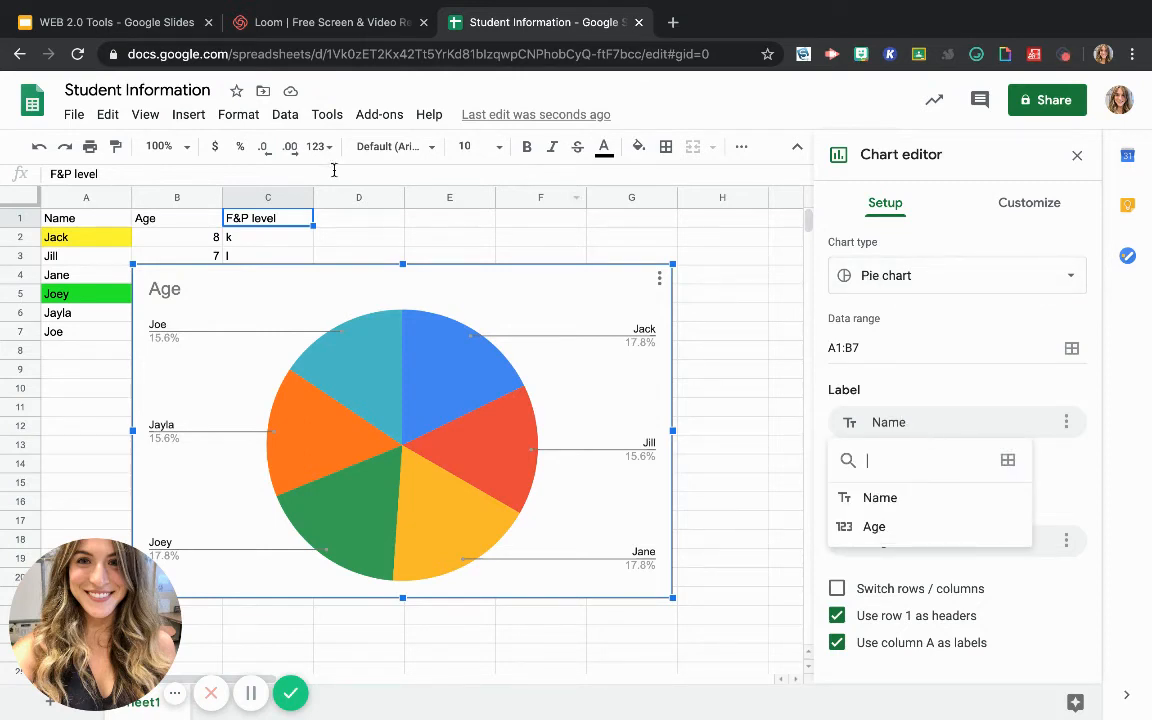
{"action": "left_click", "coordinate": [297, 203]}
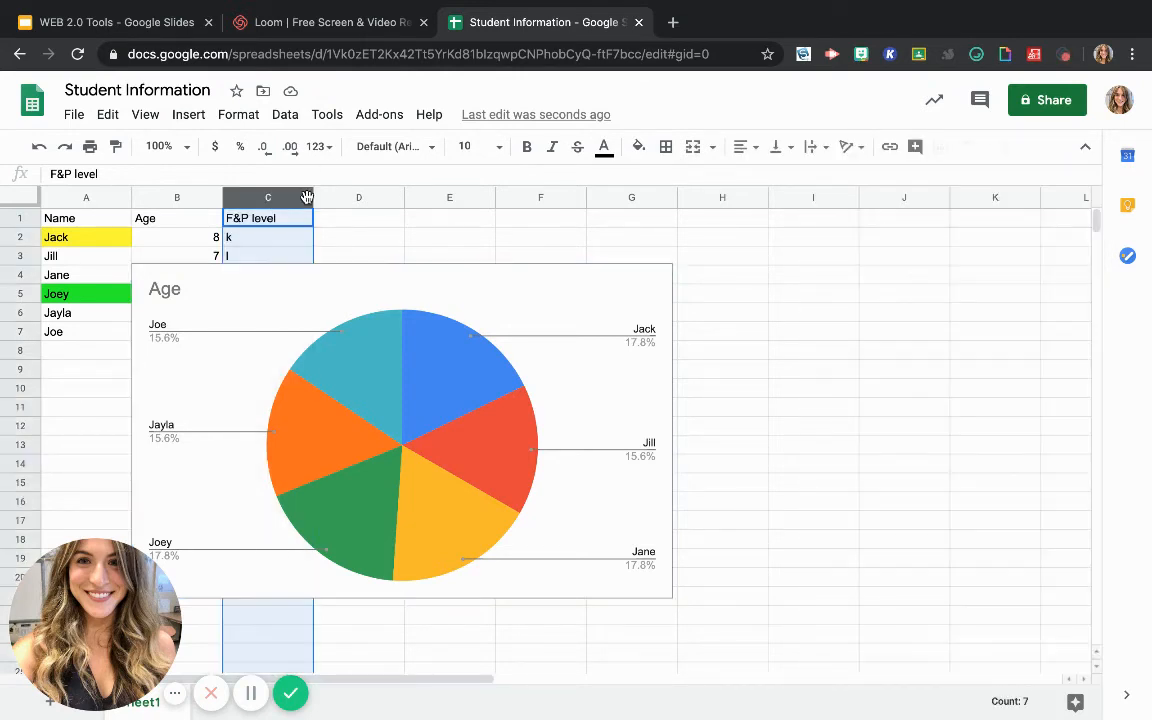
{"action": "left_click", "coordinate": [206, 314]}
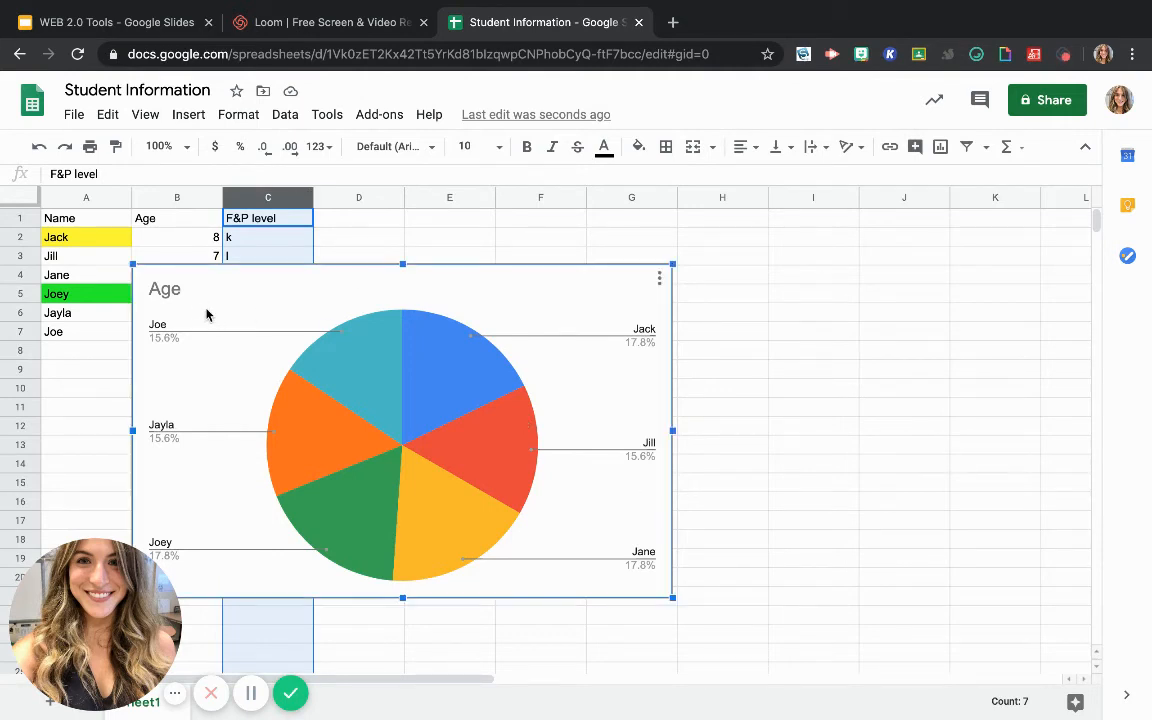
{"action": "key", "text": "Delete"}
- Insert a pie chart from the whole F&P level column
{"action": "right_click", "coordinate": [257, 203]}
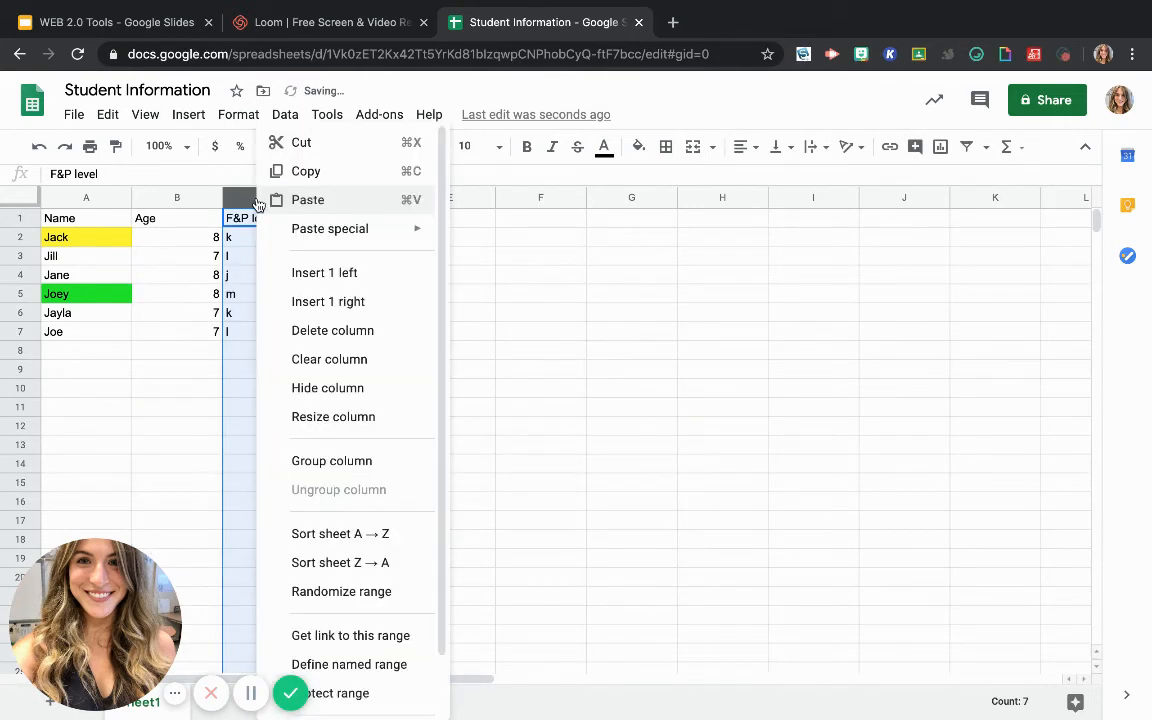
{"action": "scroll", "coordinate": [388, 455], "scroll_direction": "down", "scroll_amount": 2}
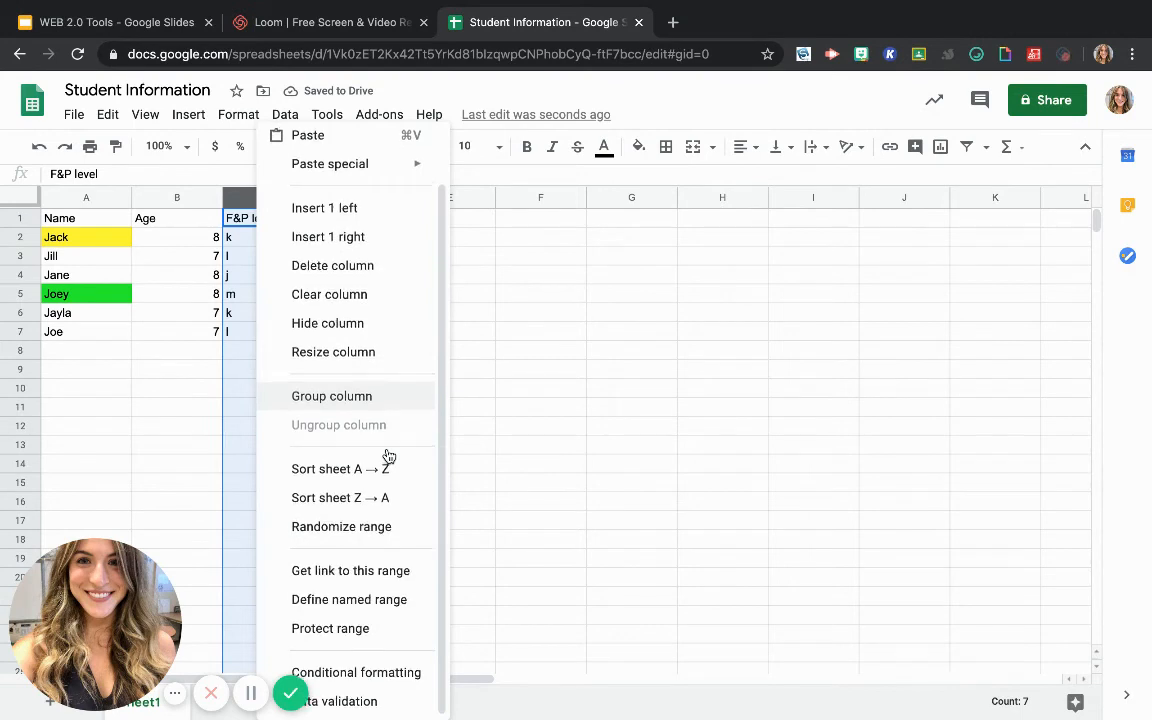
{"action": "scroll", "coordinate": [388, 455], "scroll_direction": "up", "scroll_amount": 2}
{"action": "left_click", "coordinate": [947, 150]}
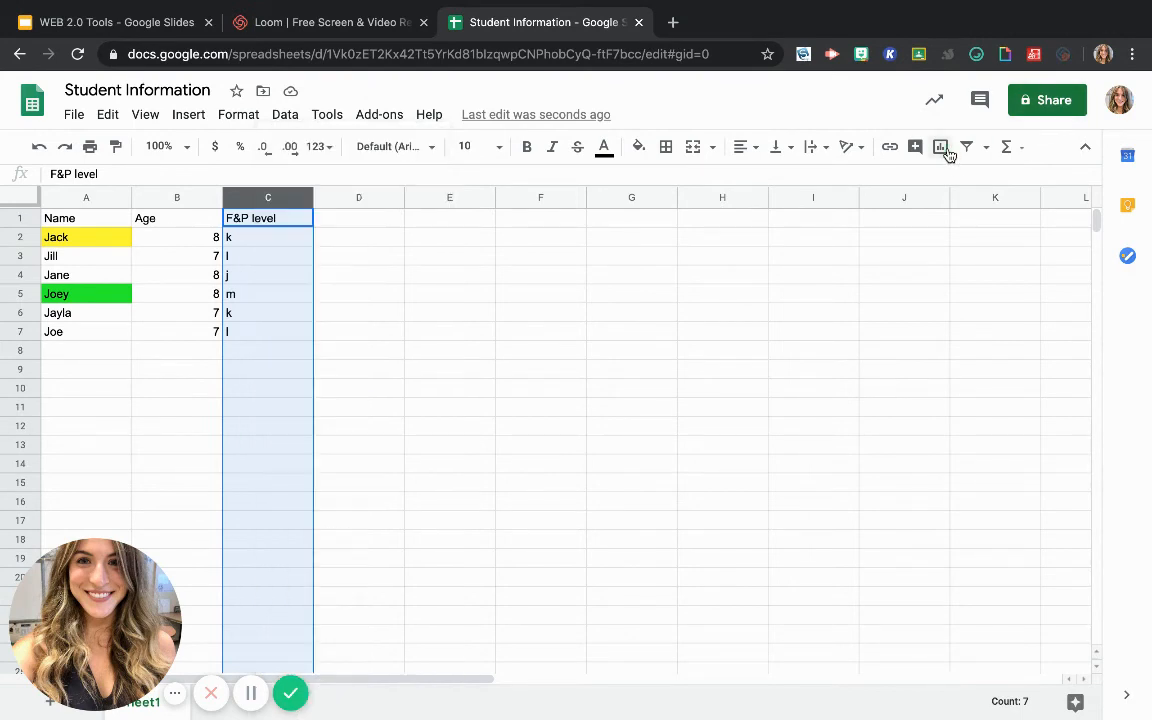
{"action": "left_click", "coordinate": [945, 149]}
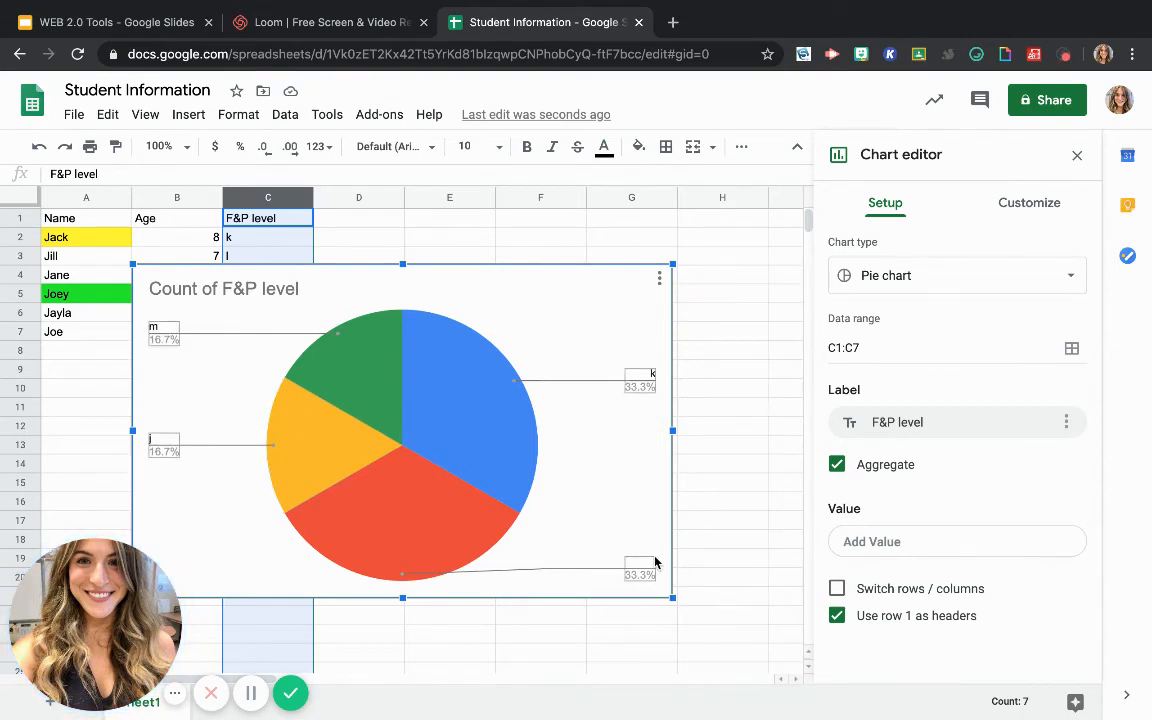
- Try adding a value range to the F&P level chart and switching its rows and columns, reverting both
{"action": "left_click", "coordinate": [872, 542]}
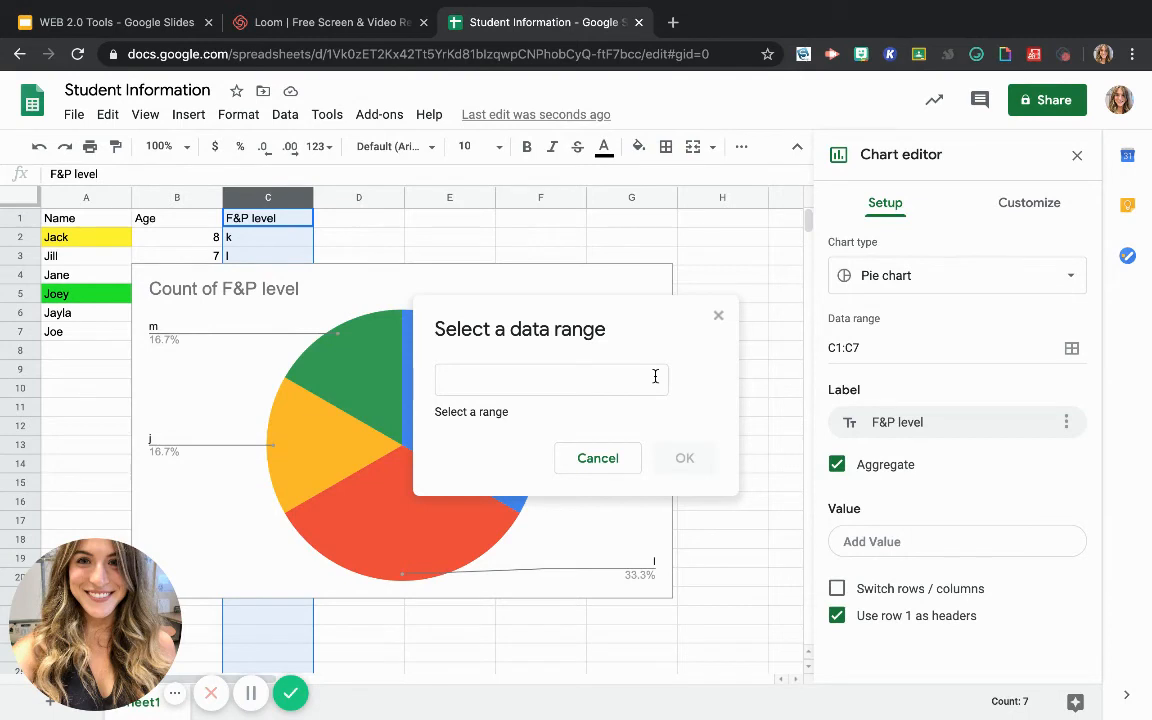
{"action": "left_click", "coordinate": [585, 459]}
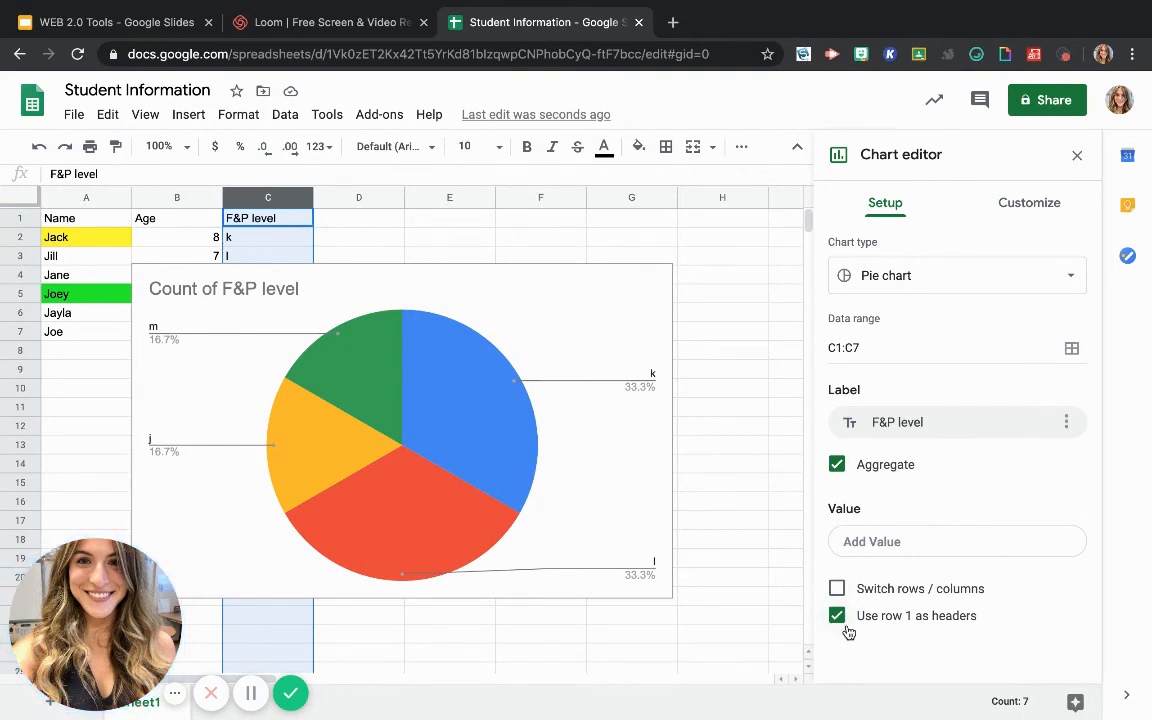
{"action": "left_click", "coordinate": [837, 589]}
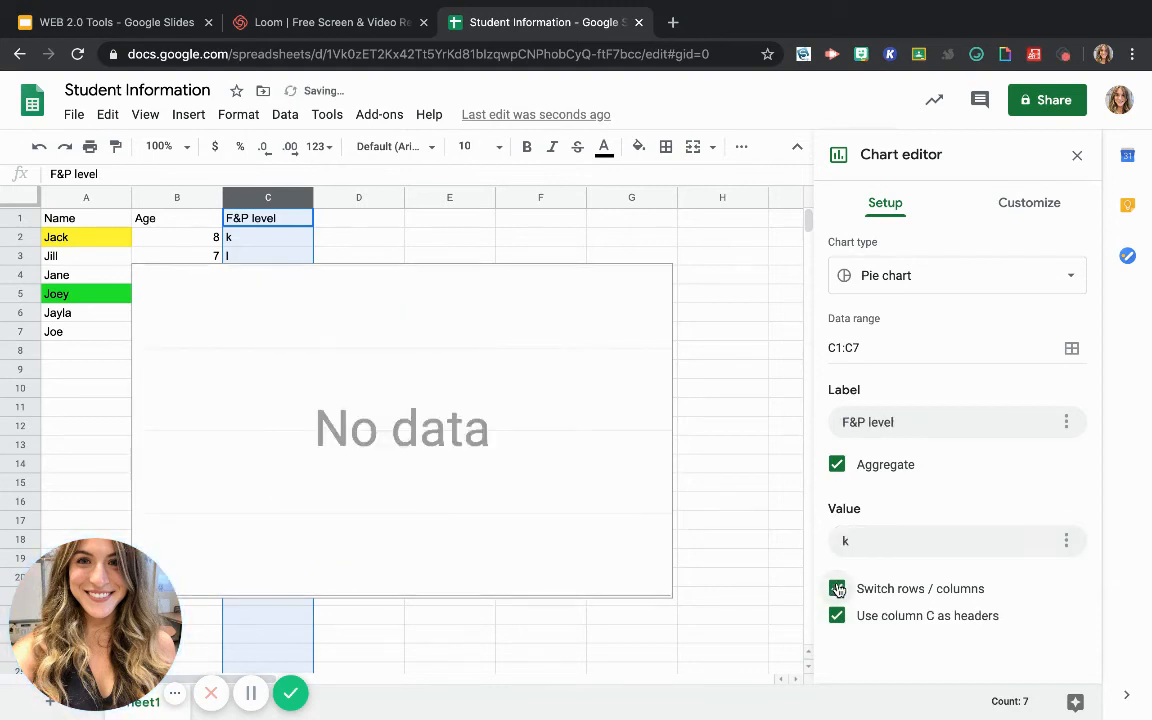
{"action": "left_click", "coordinate": [837, 589]}
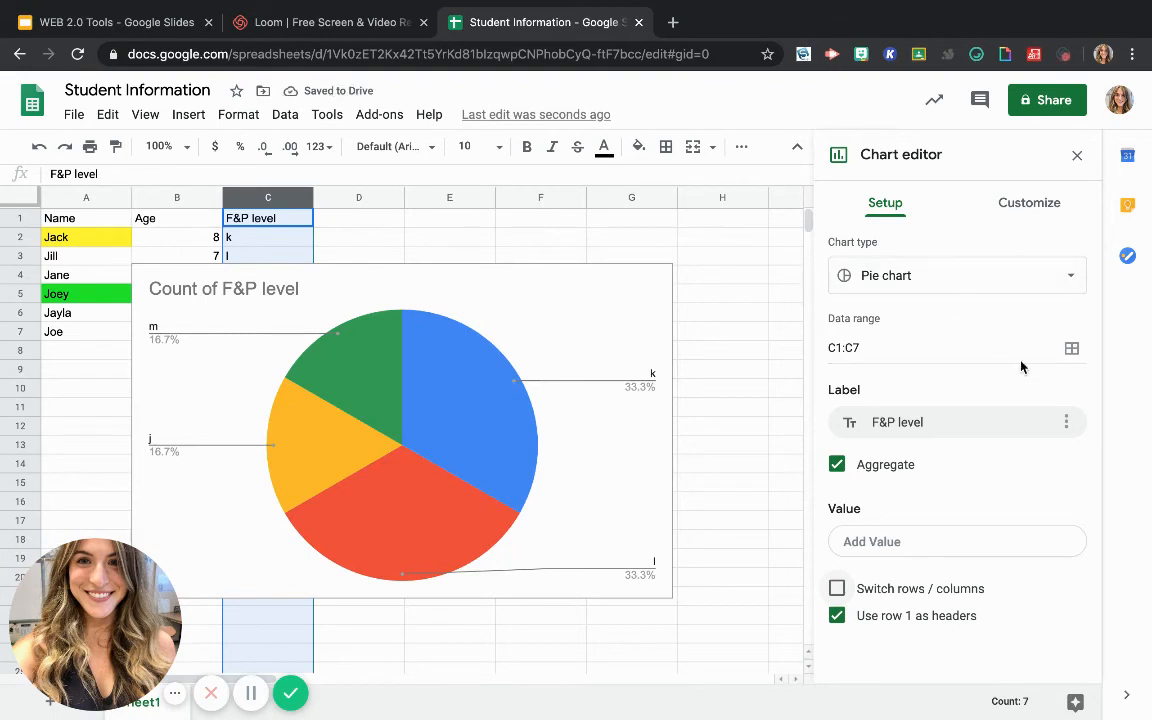
- Make the F&P level pie chart 3D in its chart style options
{"action": "left_click", "coordinate": [1034, 212]}
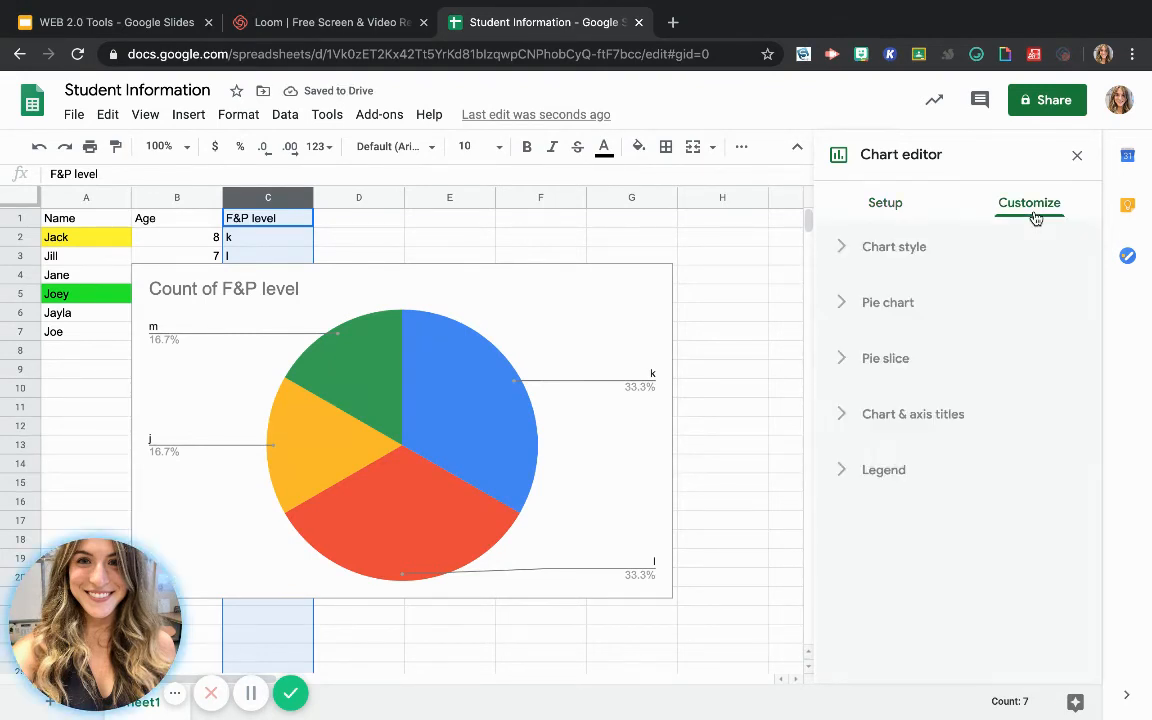
{"action": "left_click", "coordinate": [866, 247]}
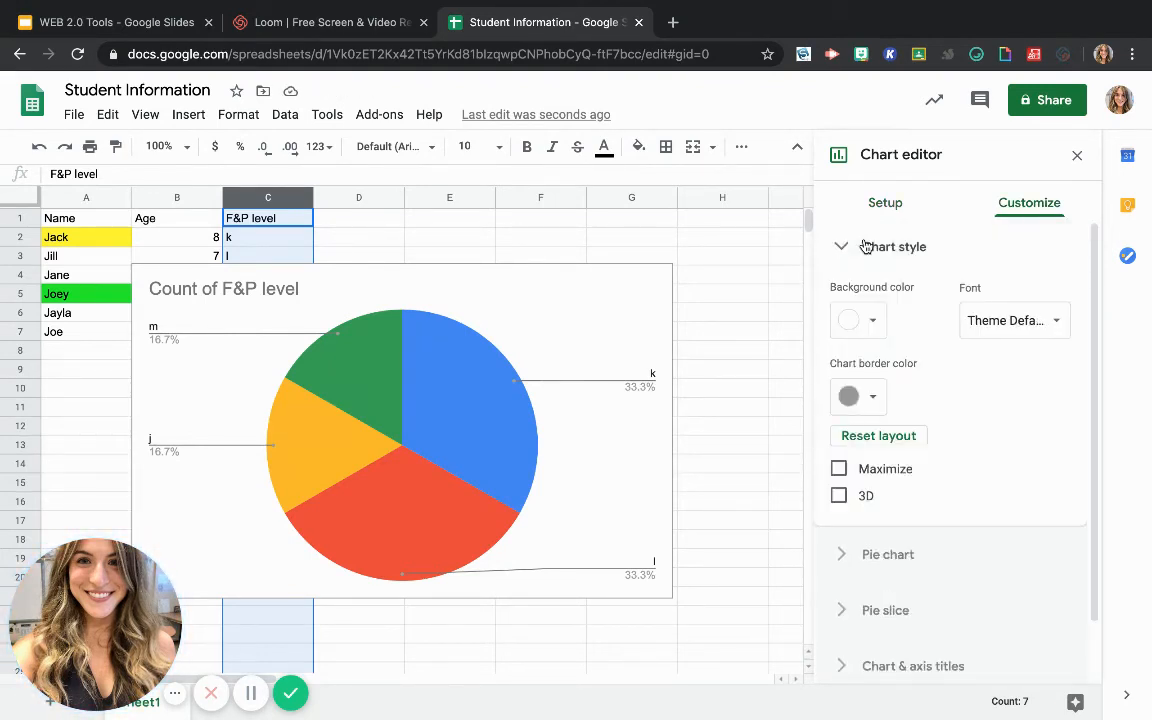
{"action": "left_click", "coordinate": [855, 495]}
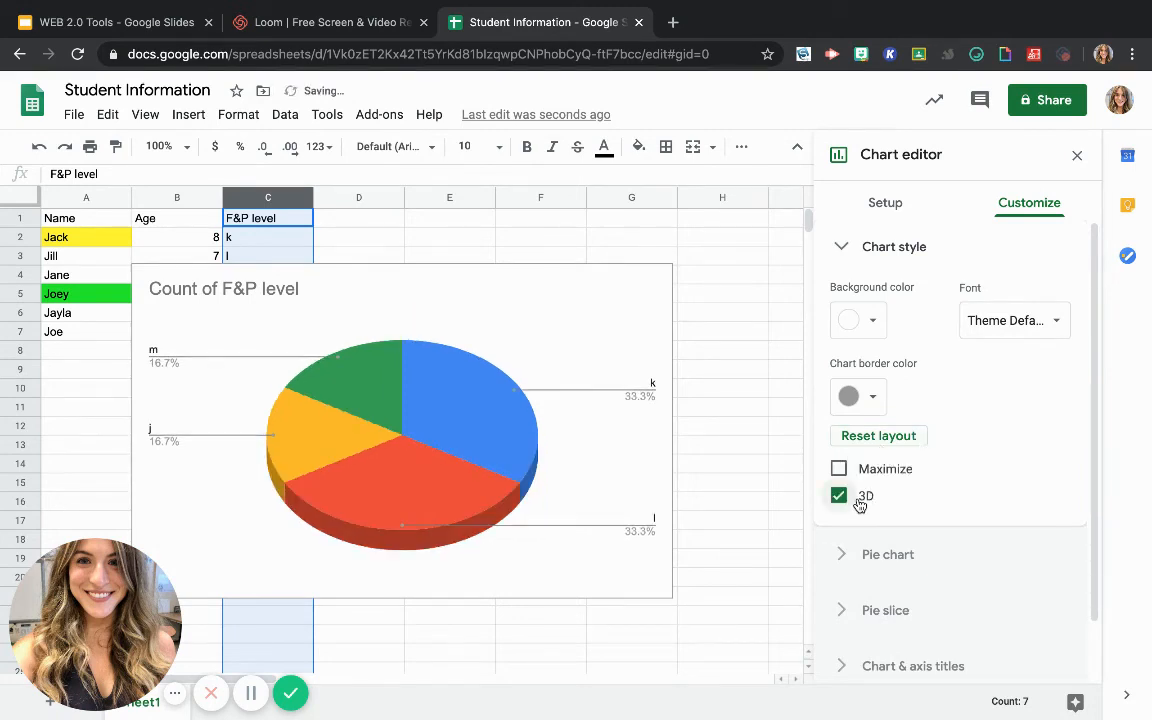
{"action": "left_click", "coordinate": [882, 247]}
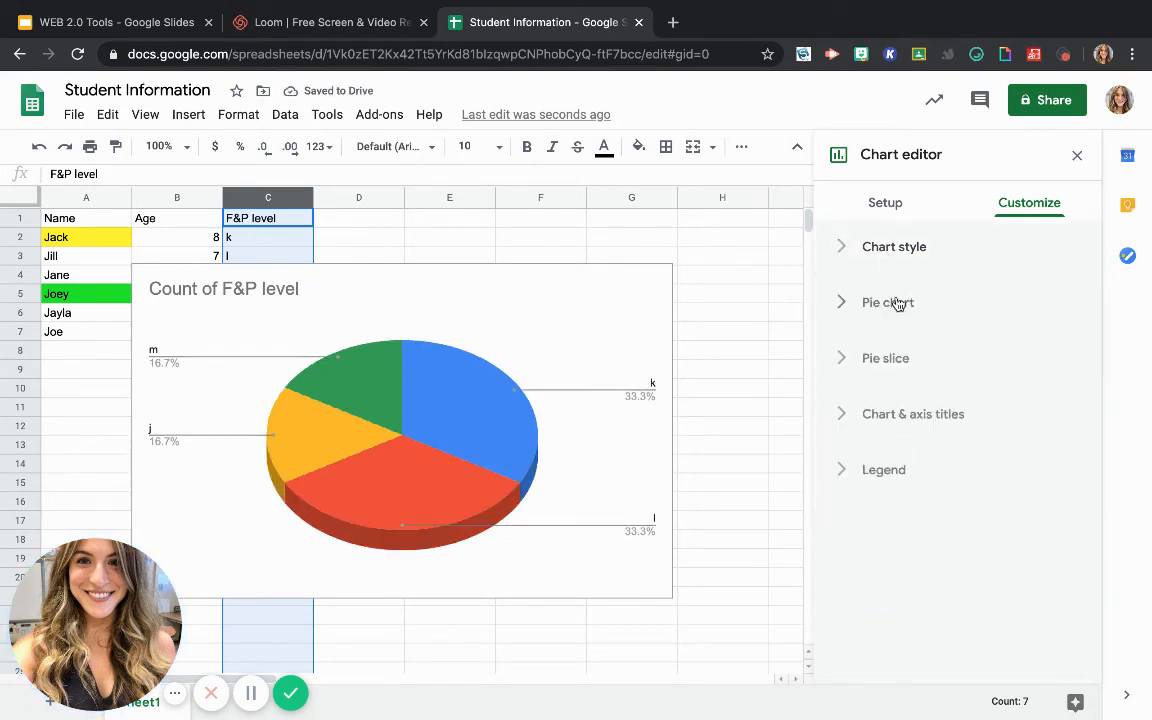
- Set the pie chart's donut hole to 50%
{"action": "left_click", "coordinate": [898, 304]}
{"action": "left_click", "coordinate": [920, 376]}
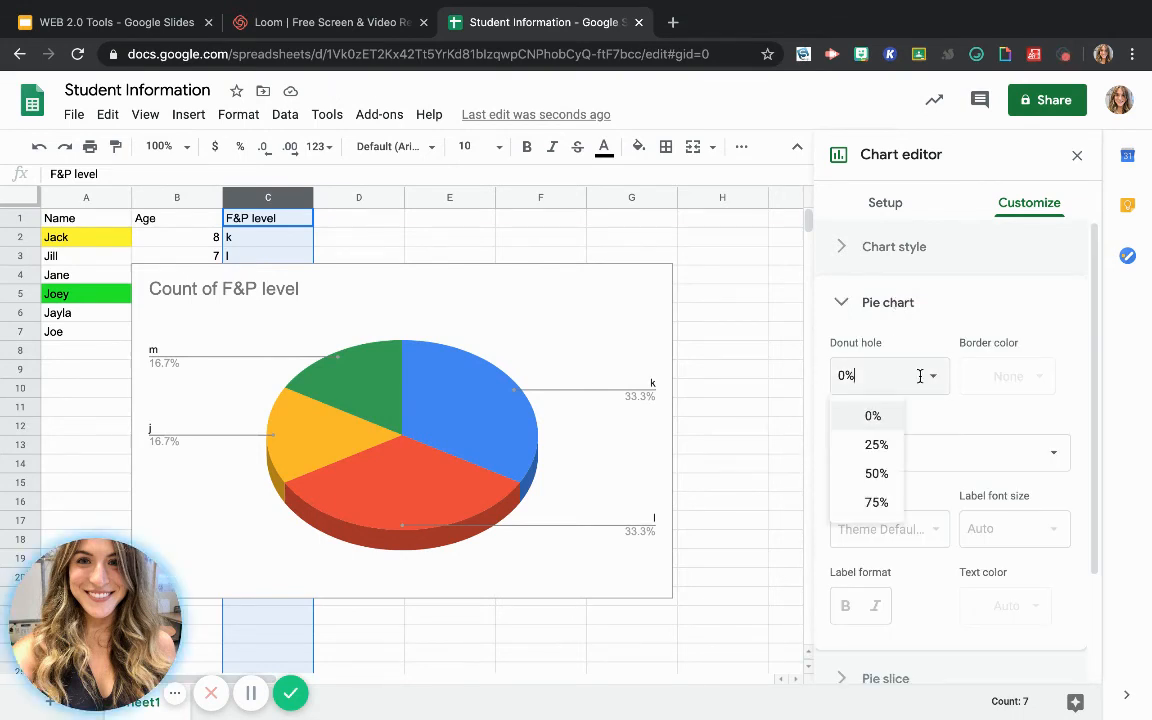
{"action": "left_click", "coordinate": [869, 474]}
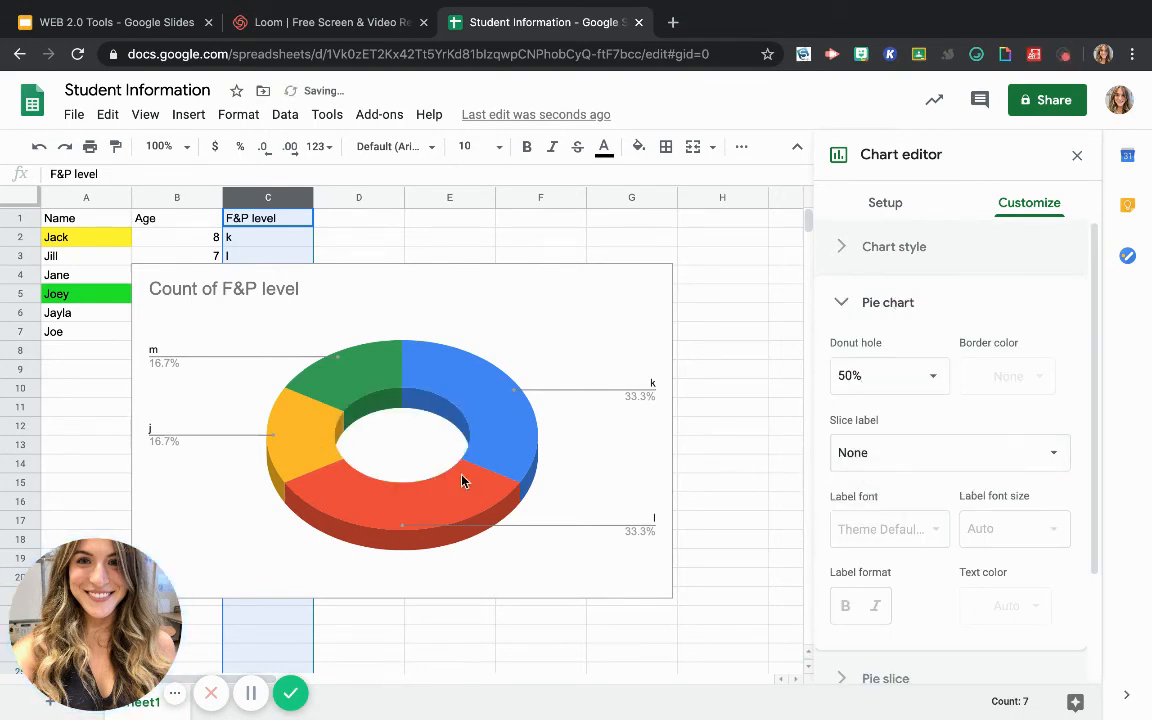
- Try pulling the k slice of the pie chart 50% from the center and return its distance to 0%
{"action": "scroll", "coordinate": [913, 508], "scroll_direction": "down", "scroll_amount": 1}
{"action": "scroll", "coordinate": [913, 506], "scroll_direction": "down", "scroll_amount": 1}
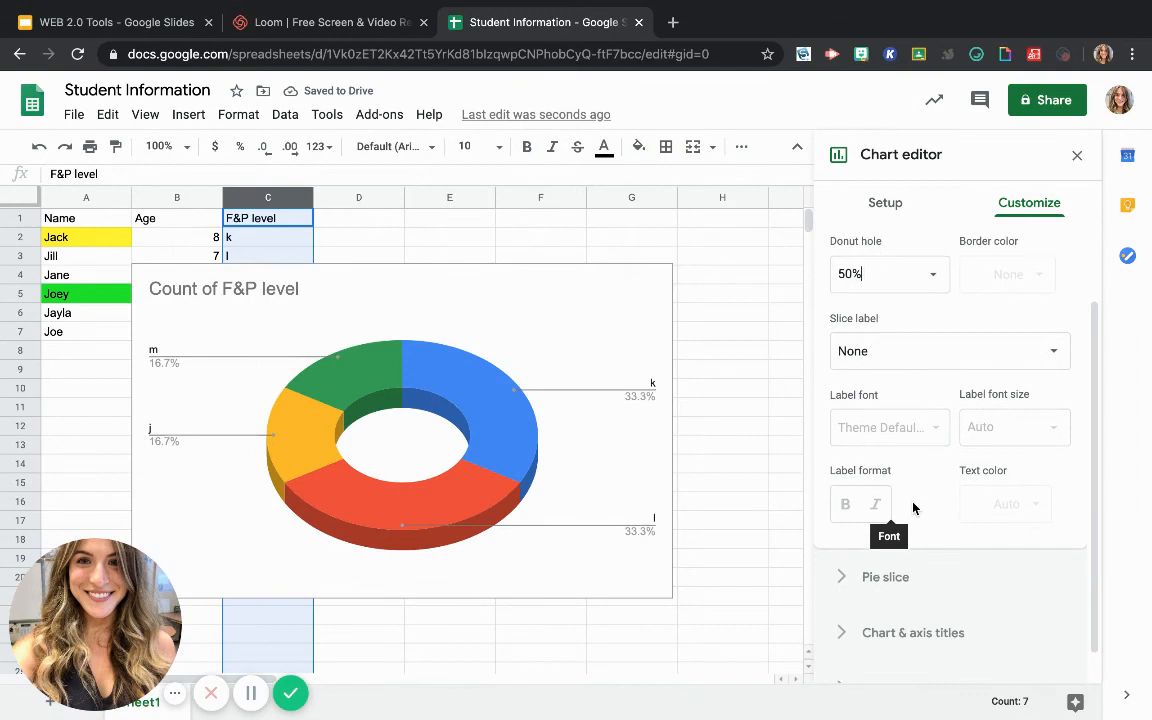
{"action": "left_click", "coordinate": [898, 566]}
{"action": "scroll", "coordinate": [910, 480], "scroll_direction": "down", "scroll_amount": 1}
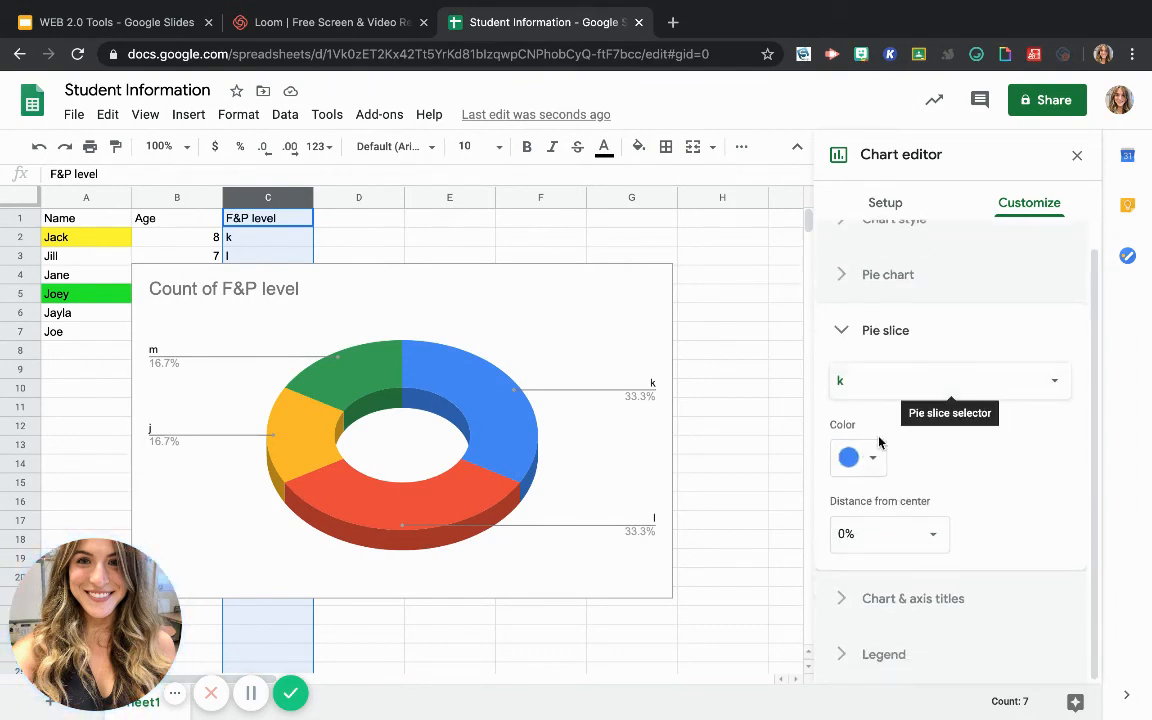
{"action": "left_click", "coordinate": [916, 533]}
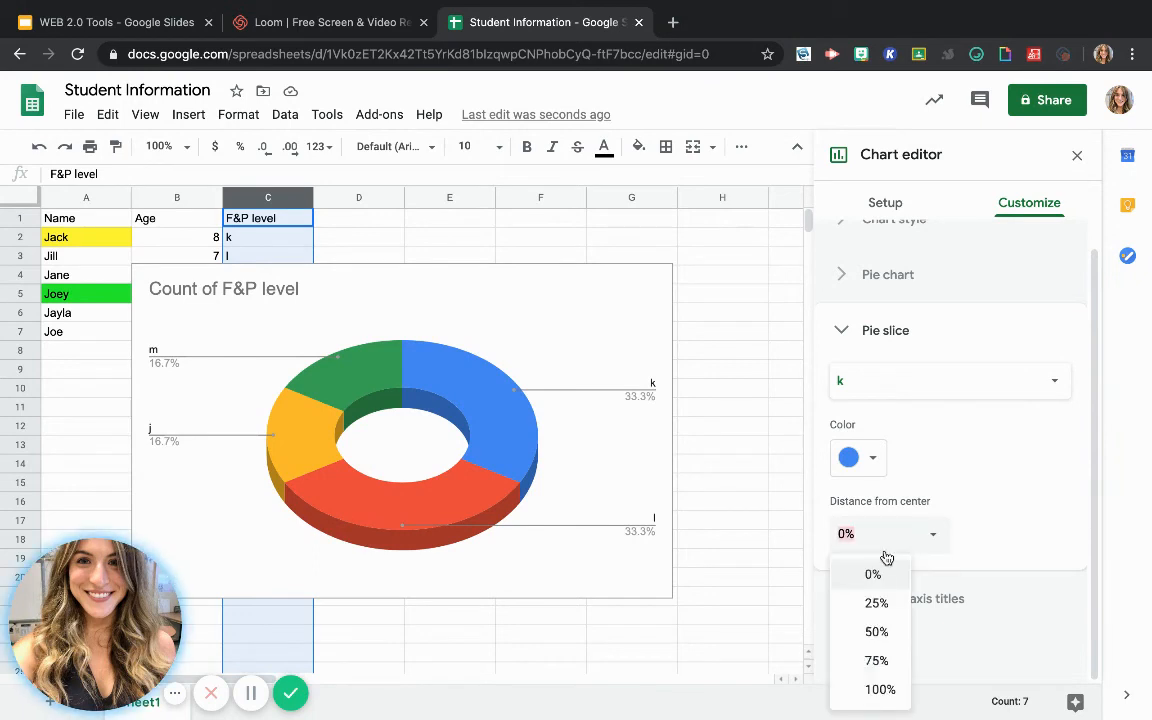
{"action": "left_click", "coordinate": [885, 630]}
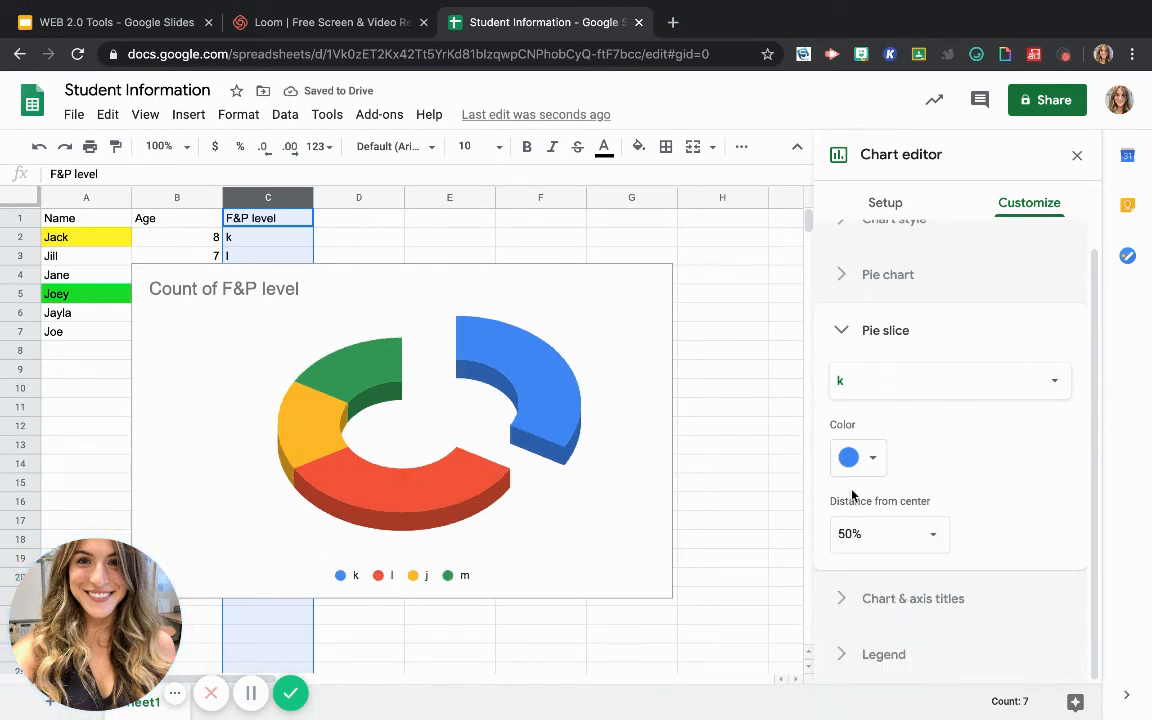
{"action": "left_click", "coordinate": [931, 546]}
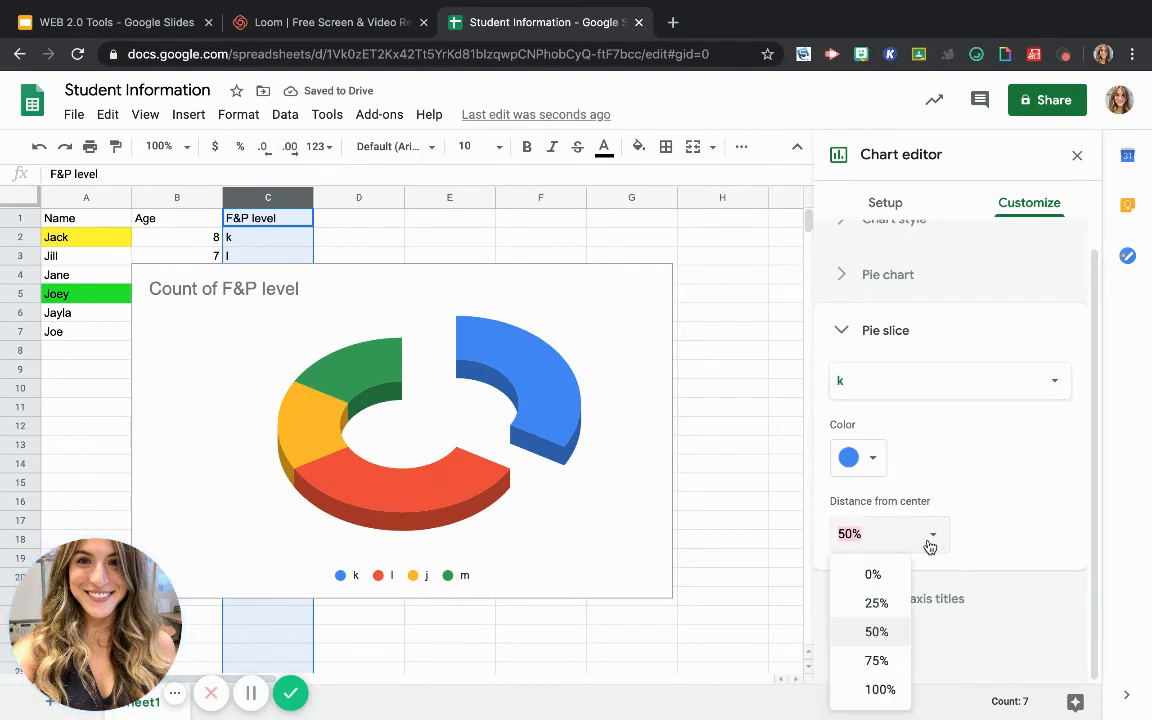
{"action": "left_click", "coordinate": [870, 576]}
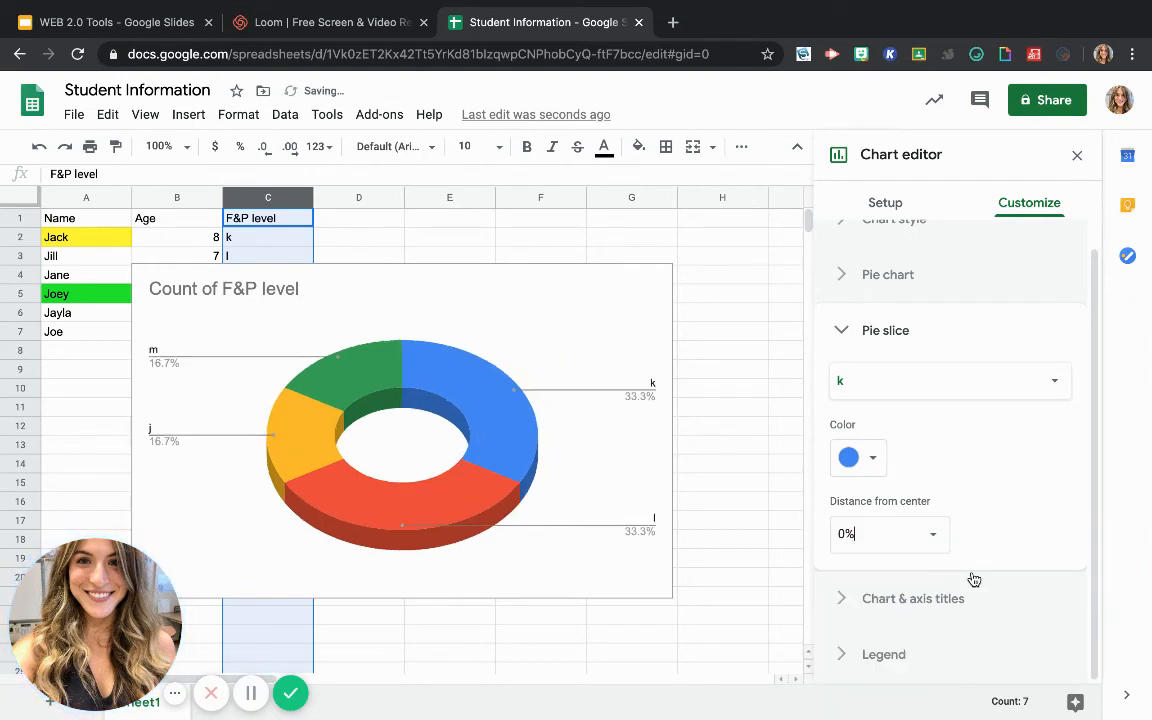
- Add the chart subtitle "Percentage of class f&p levels" to the F&P level pie chart and close the chart editor
{"action": "left_click", "coordinate": [921, 599]}
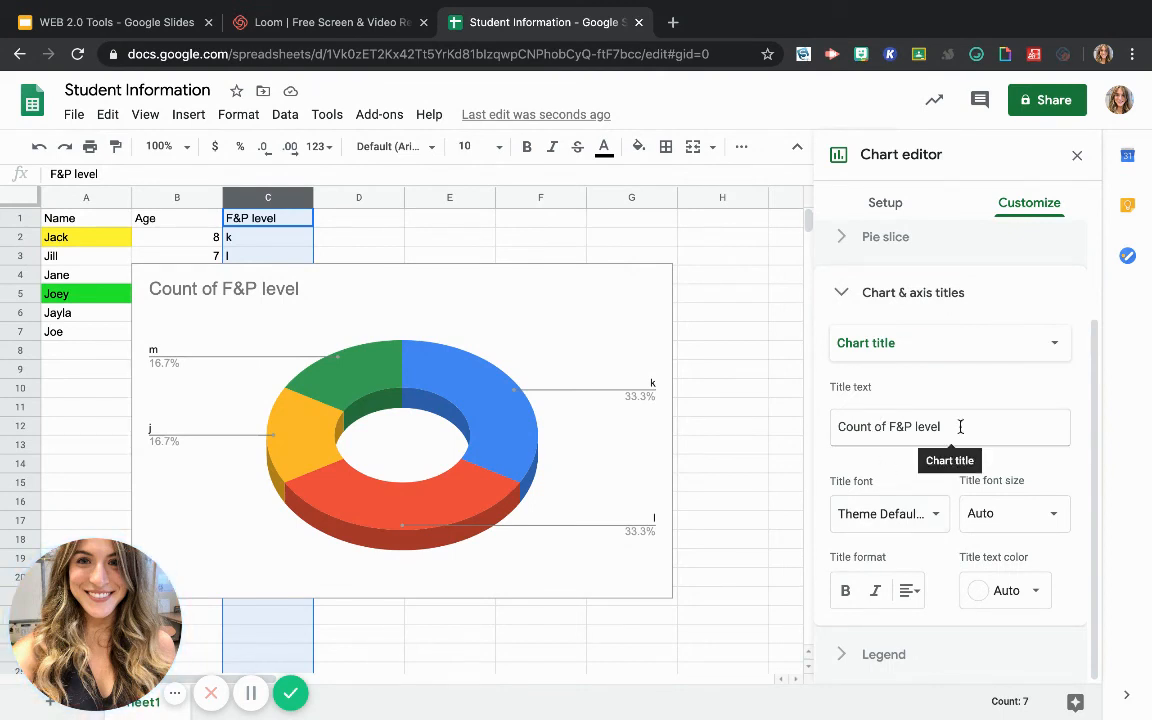
{"action": "scroll", "coordinate": [908, 450], "scroll_direction": "up", "scroll_amount": 3}
{"action": "left_click", "coordinate": [895, 460]}
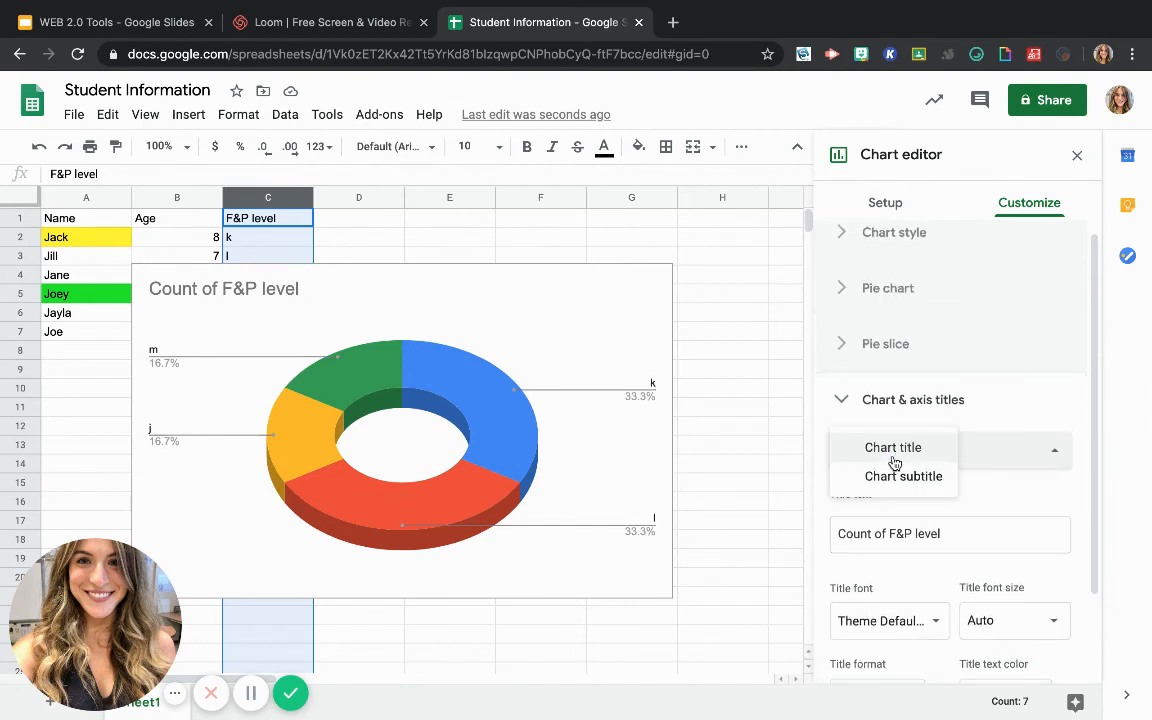
{"action": "left_click", "coordinate": [895, 475]}
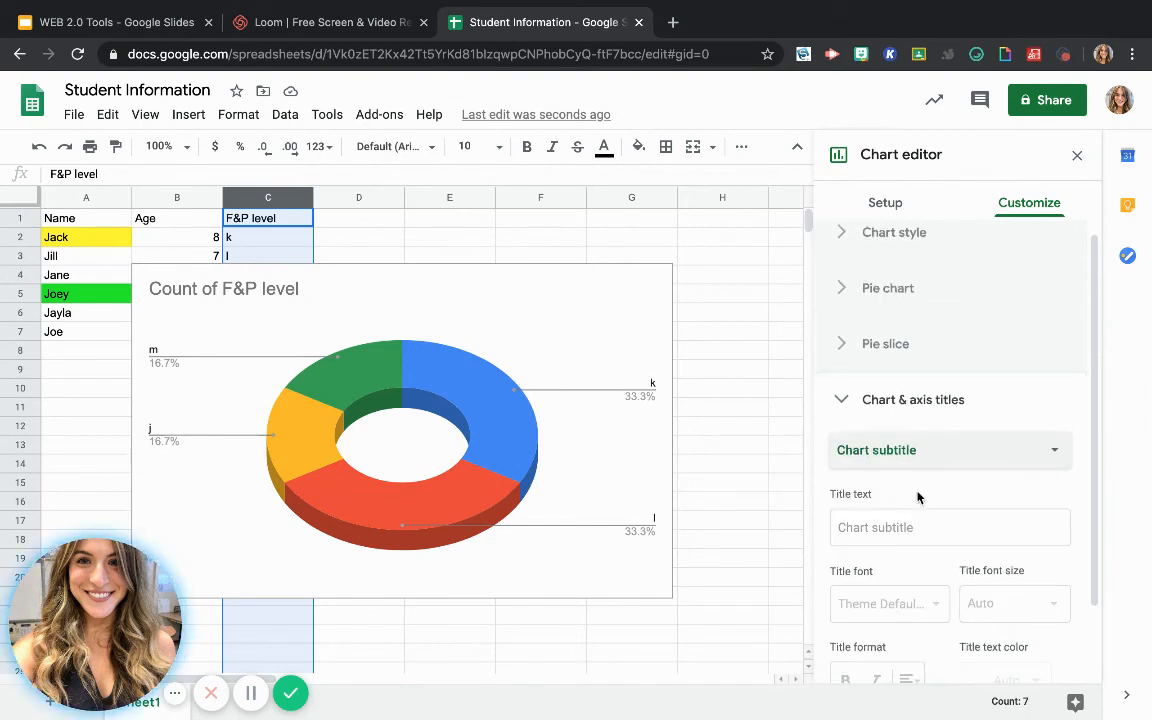
{"action": "left_click", "coordinate": [873, 526]}
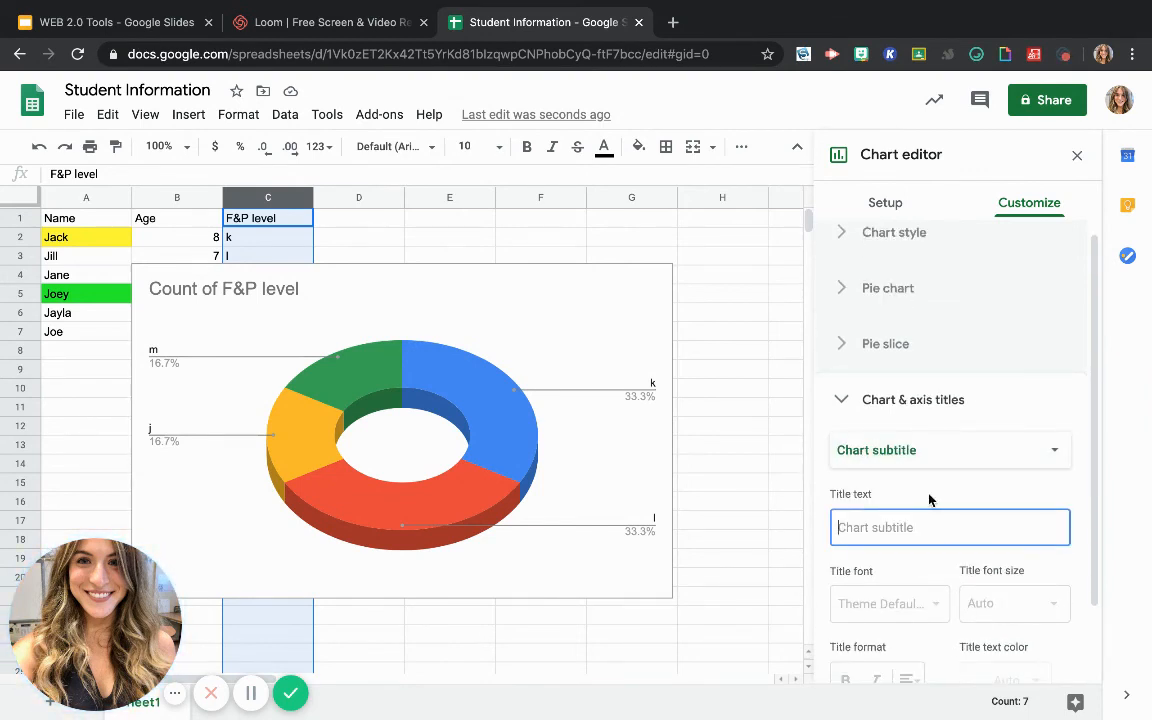
{"action": "type", "text": "Percenta"}
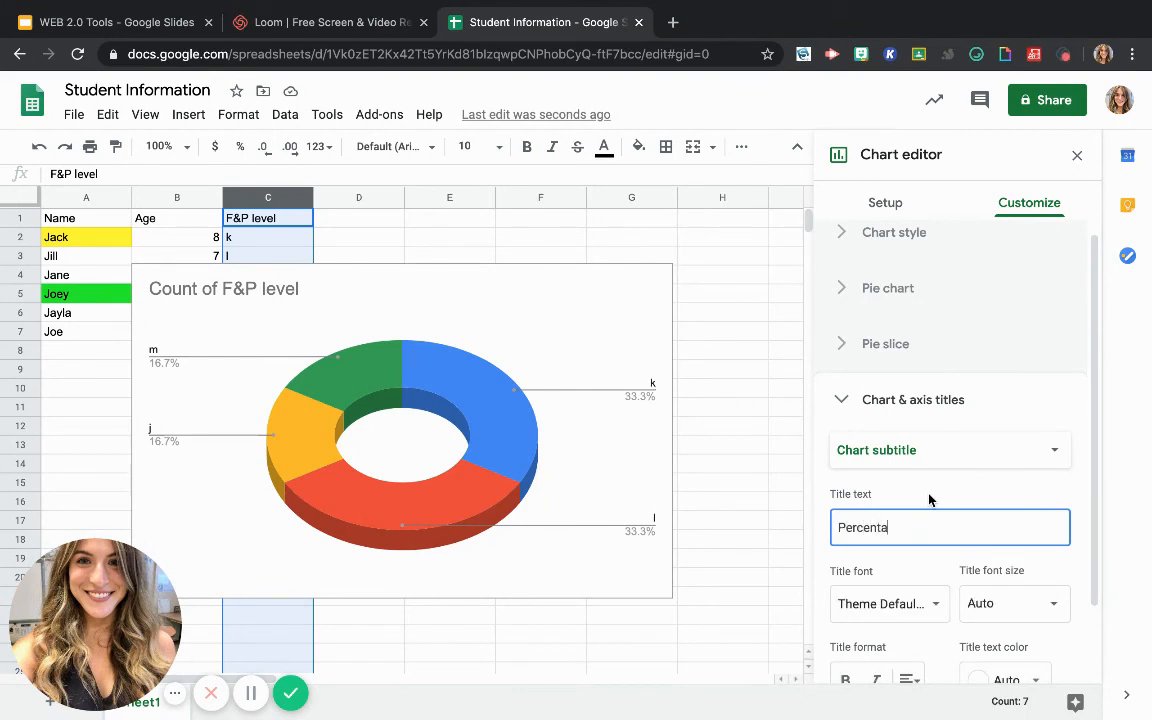
{"action": "type", "text": "ge of cl"}
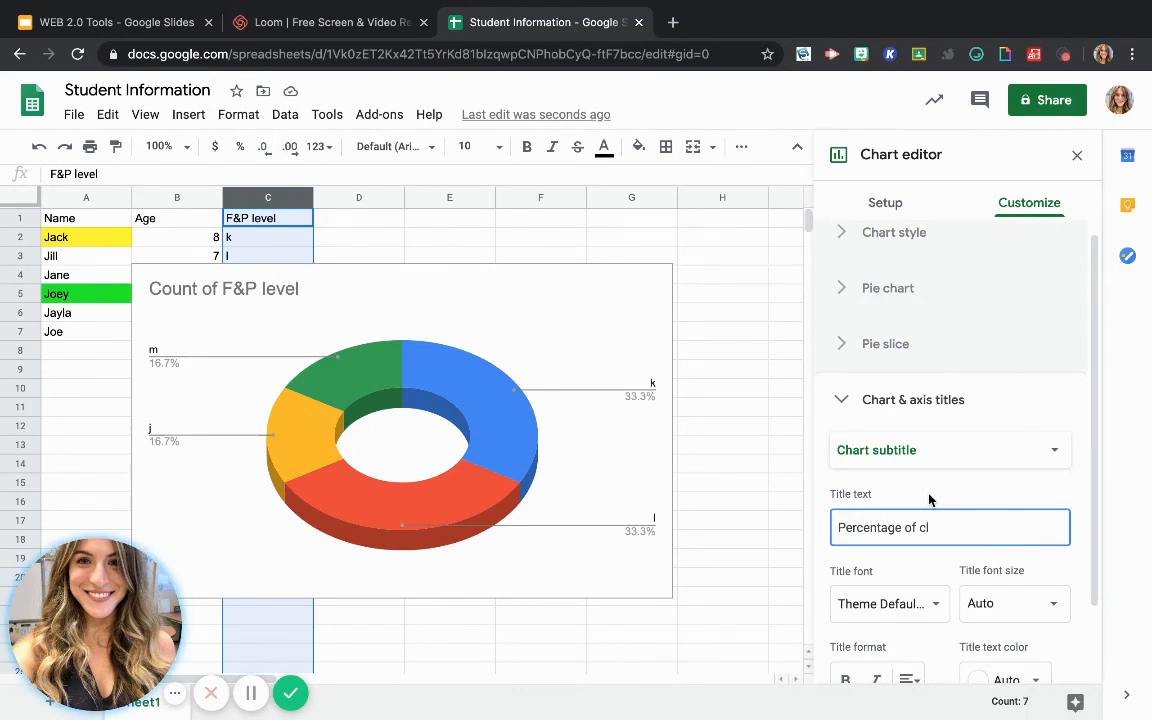
{"action": "type", "text": "ass"}
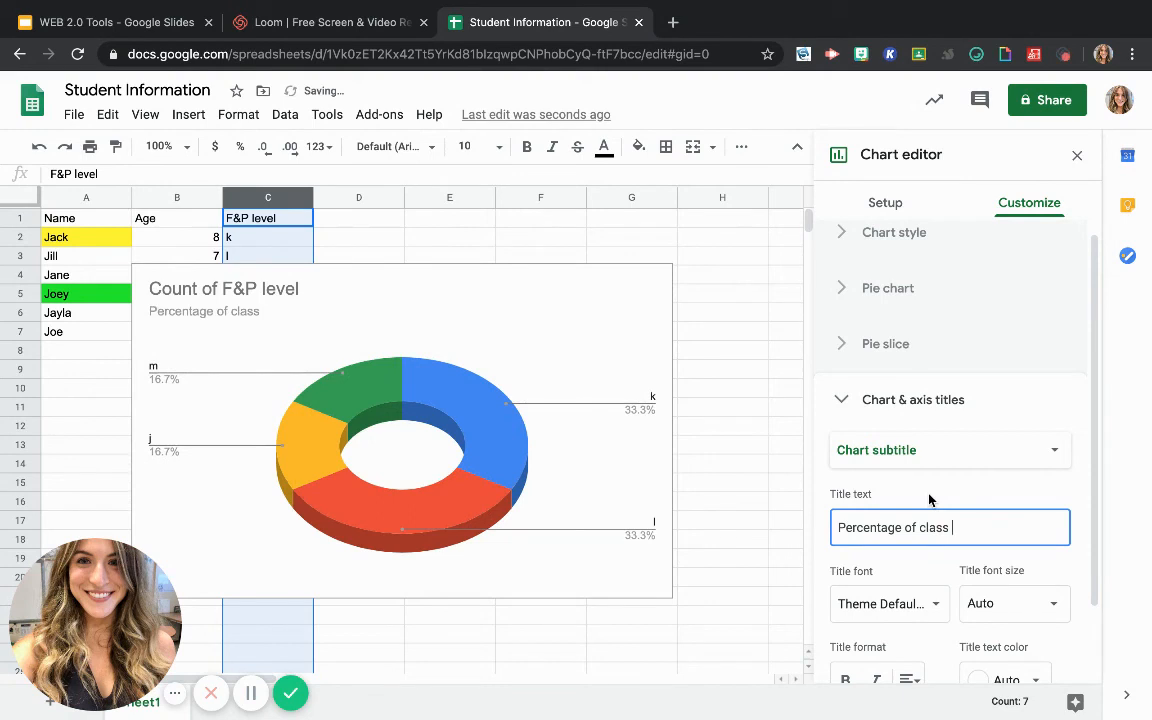
{"action": "type", "text": " f&p levels"}
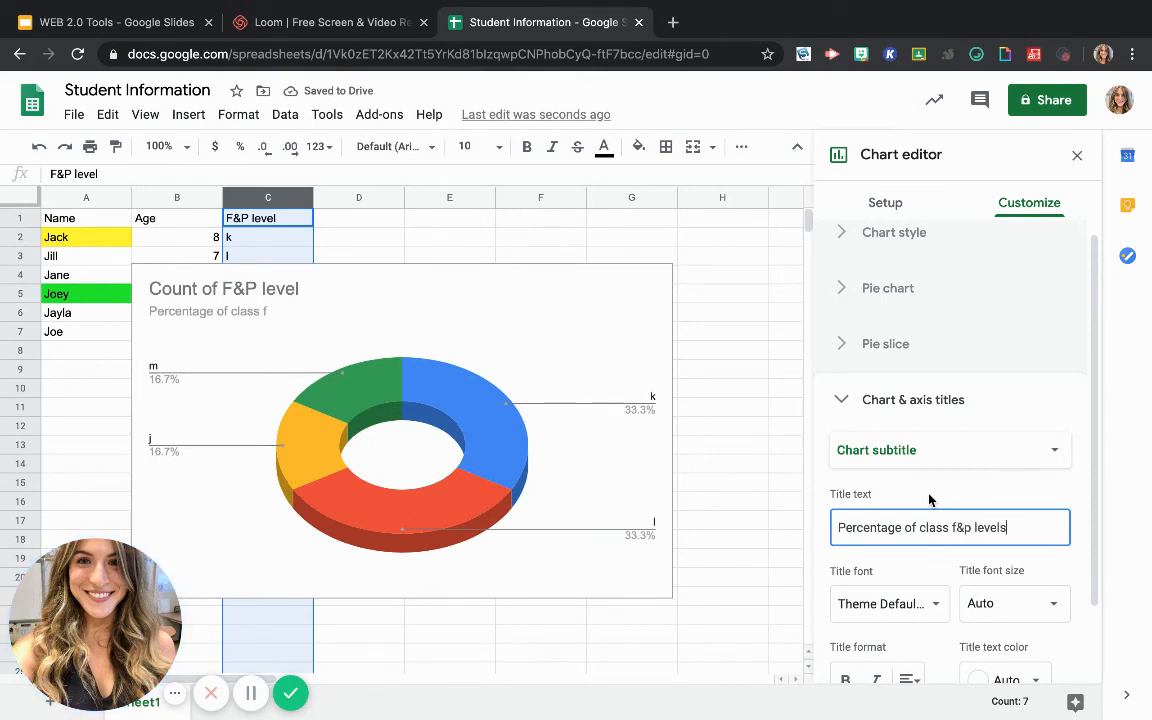
{"action": "left_click", "coordinate": [790, 557]}
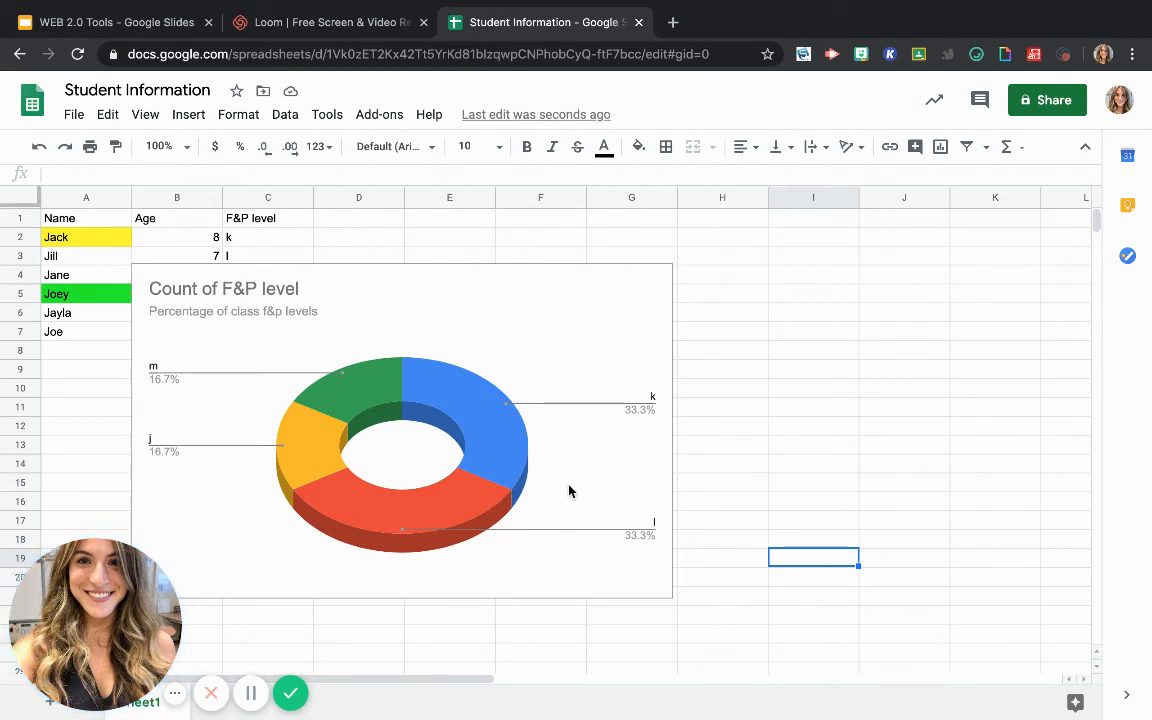
- Share the spreadsheet by link, setting access to anyone with the link as viewer
{"action": "left_click", "coordinate": [1037, 104]}
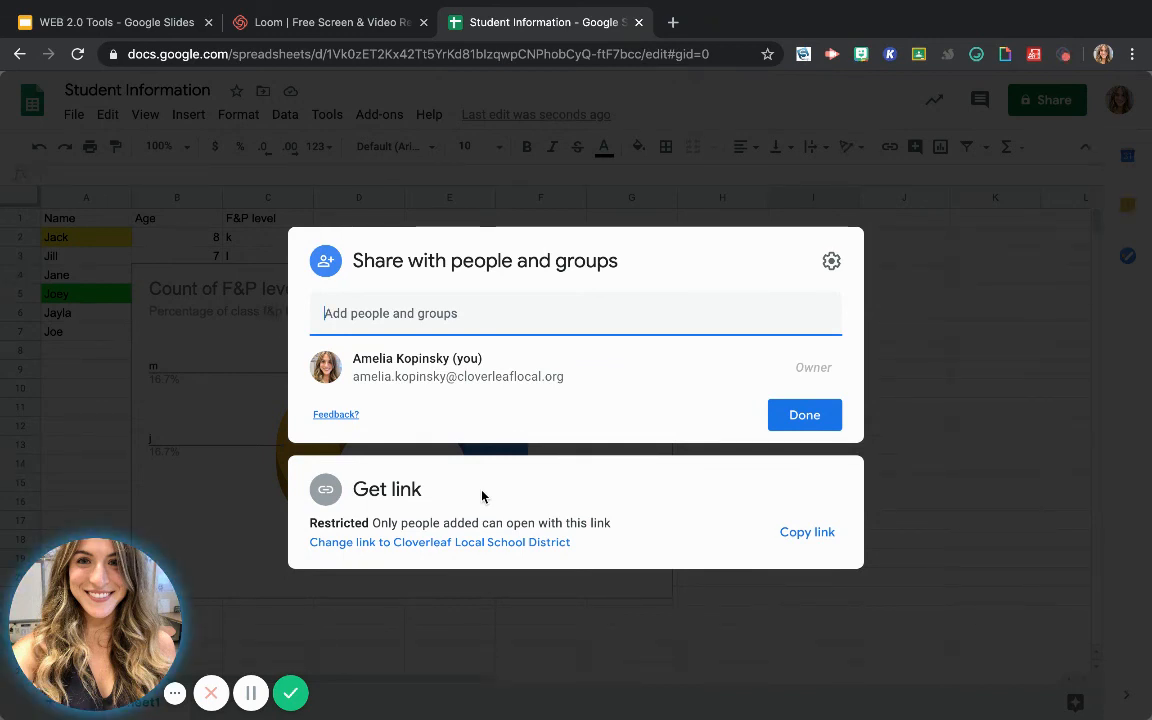
{"action": "left_click", "coordinate": [476, 546]}
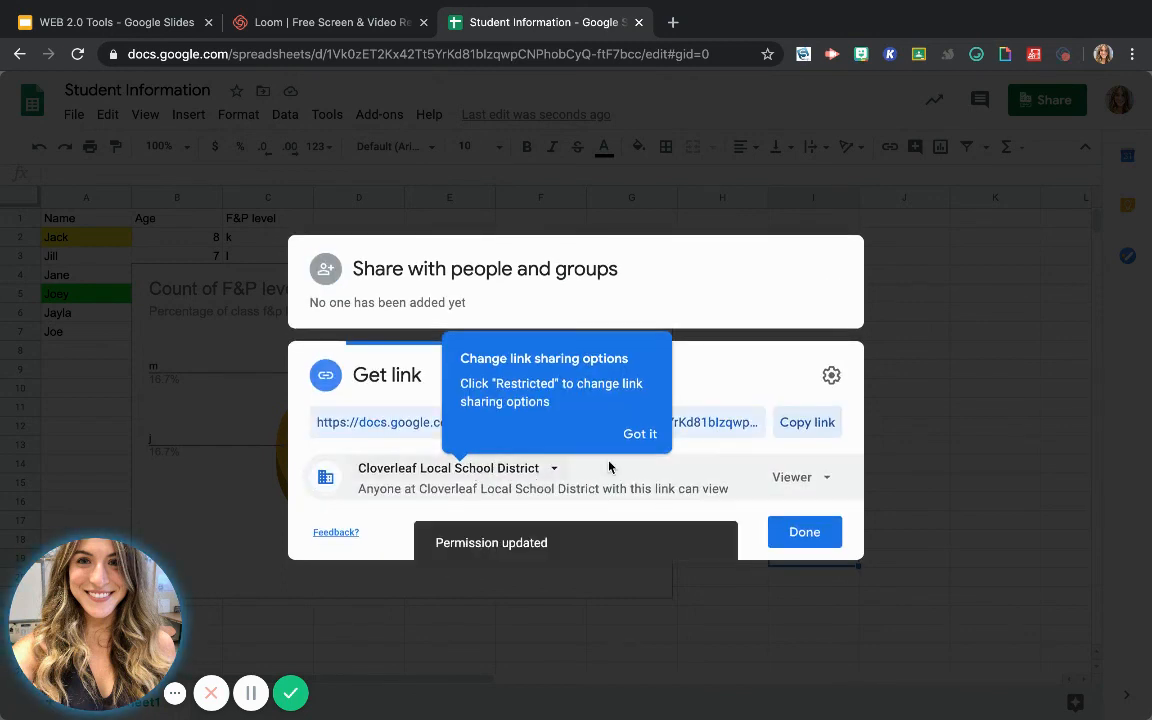
{"action": "left_click", "coordinate": [552, 468]}
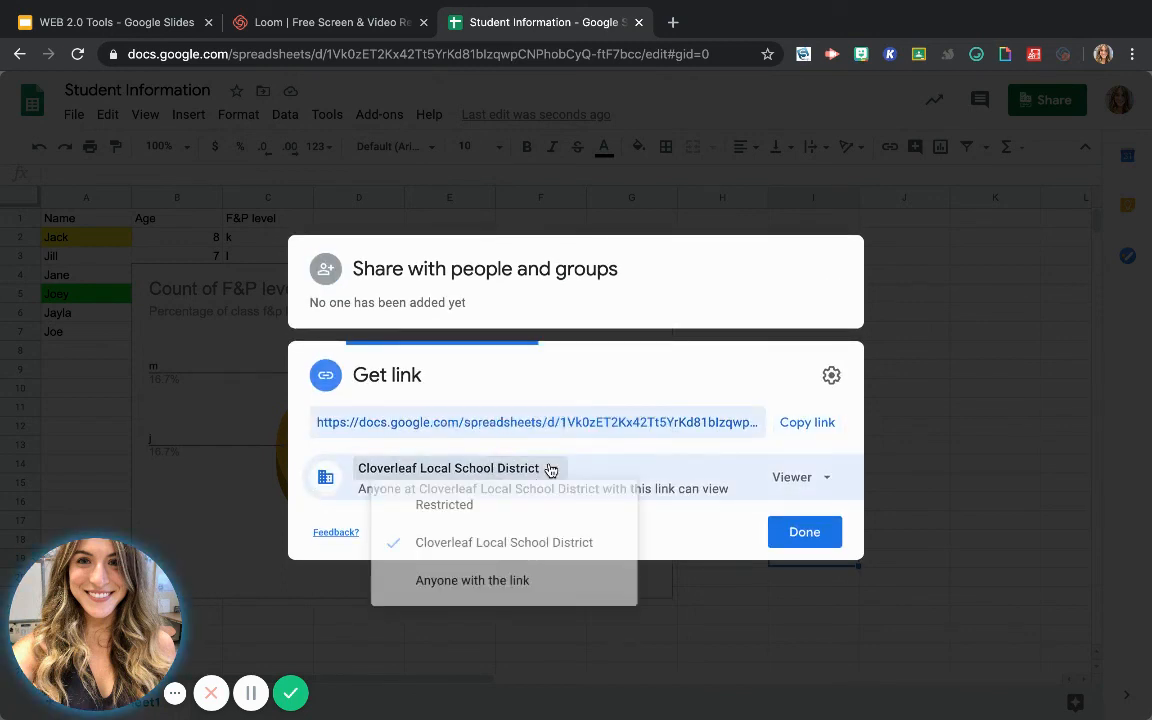
{"action": "left_click", "coordinate": [478, 596]}
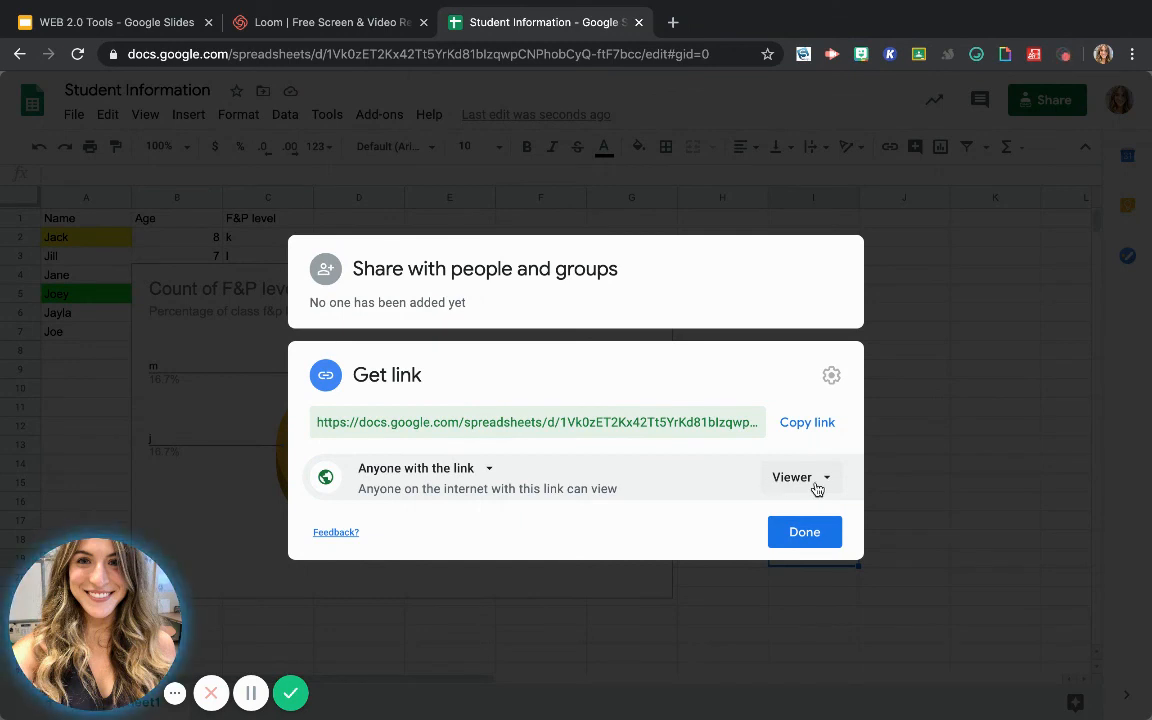
{"action": "left_click", "coordinate": [791, 539]}
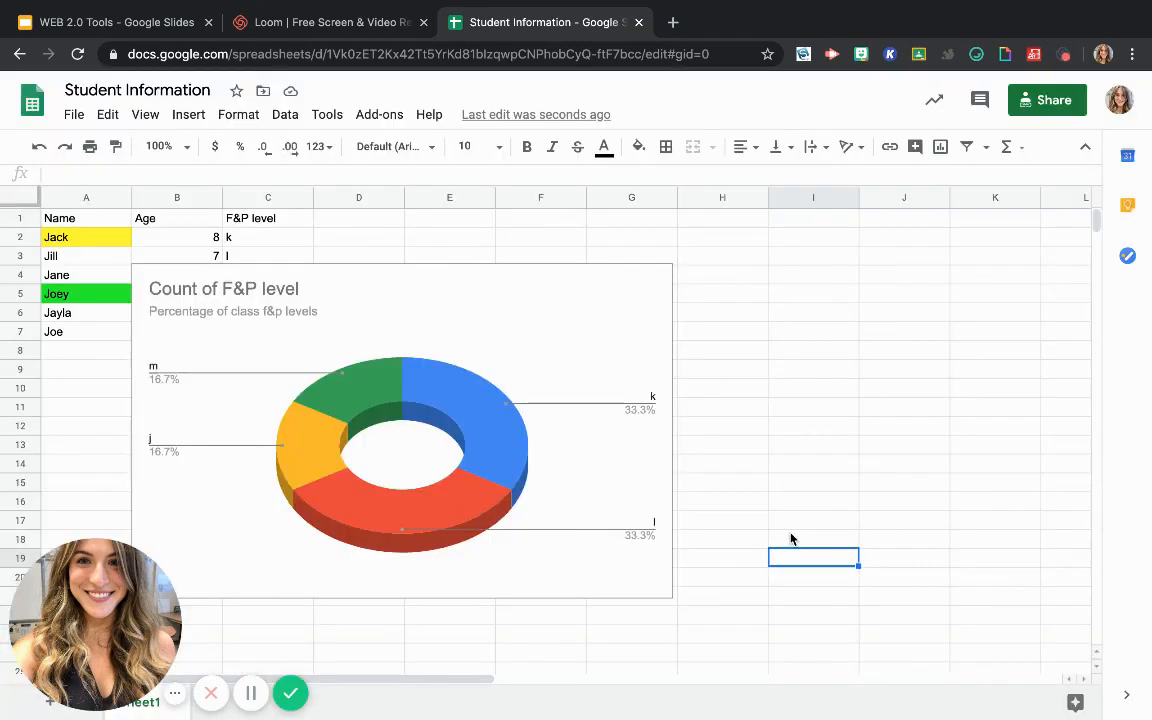